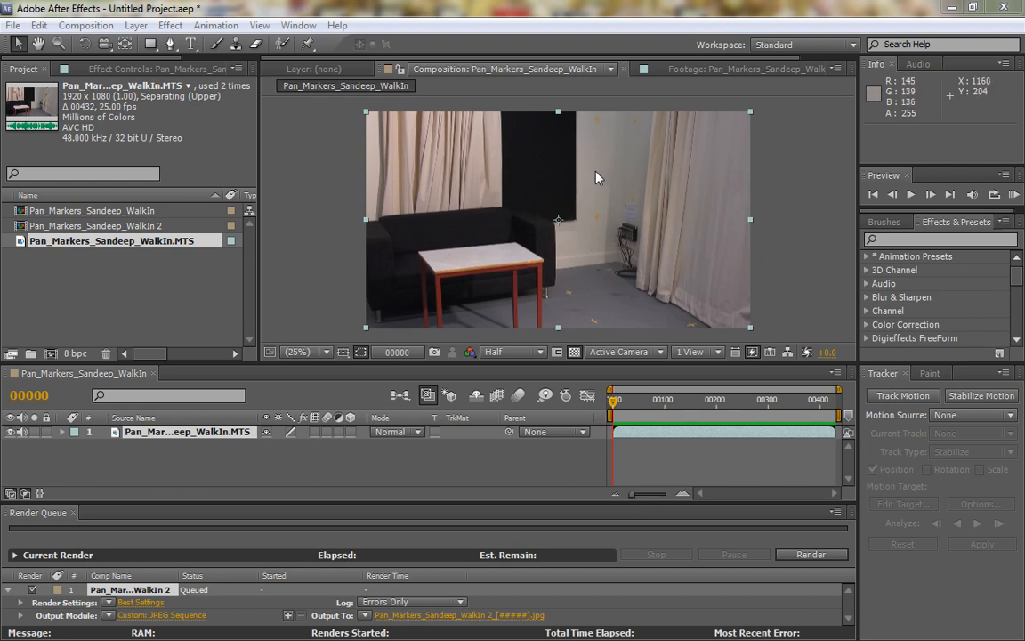
Step: Play the composition preview to review the panning shot of the room, and stop playback
click(913, 194)
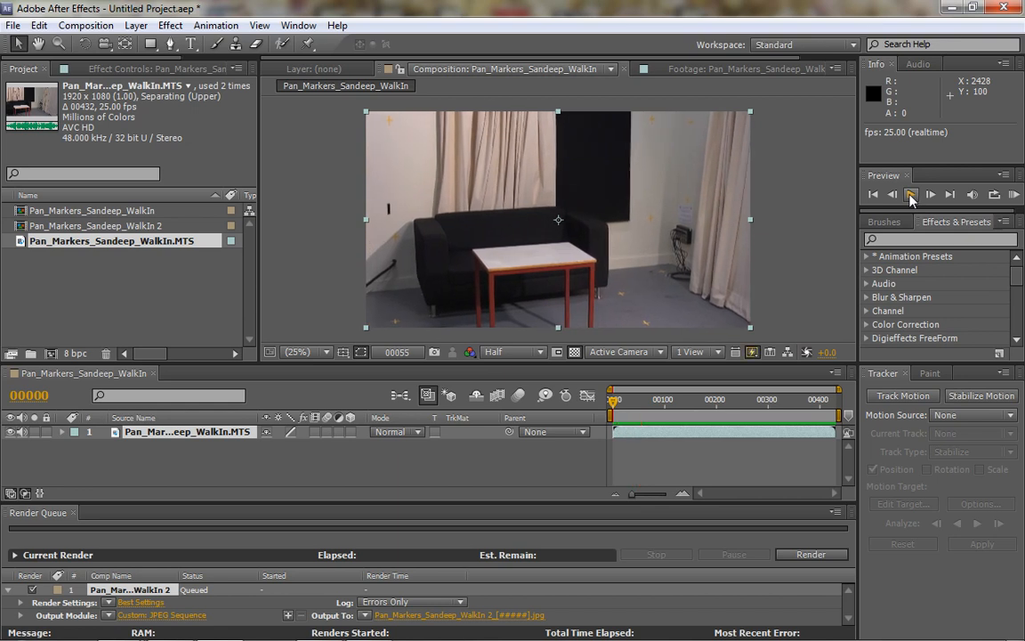
click(911, 195)
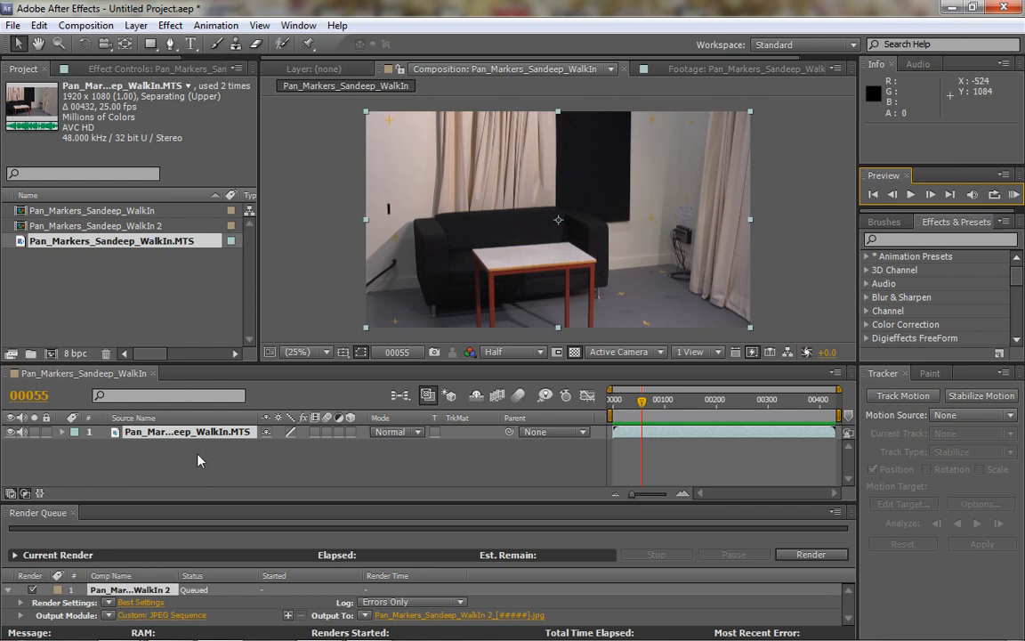
Step: Delete the duplicate WalkIn 2 composition from the project, along with its queued render
click(99, 270)
click(114, 227)
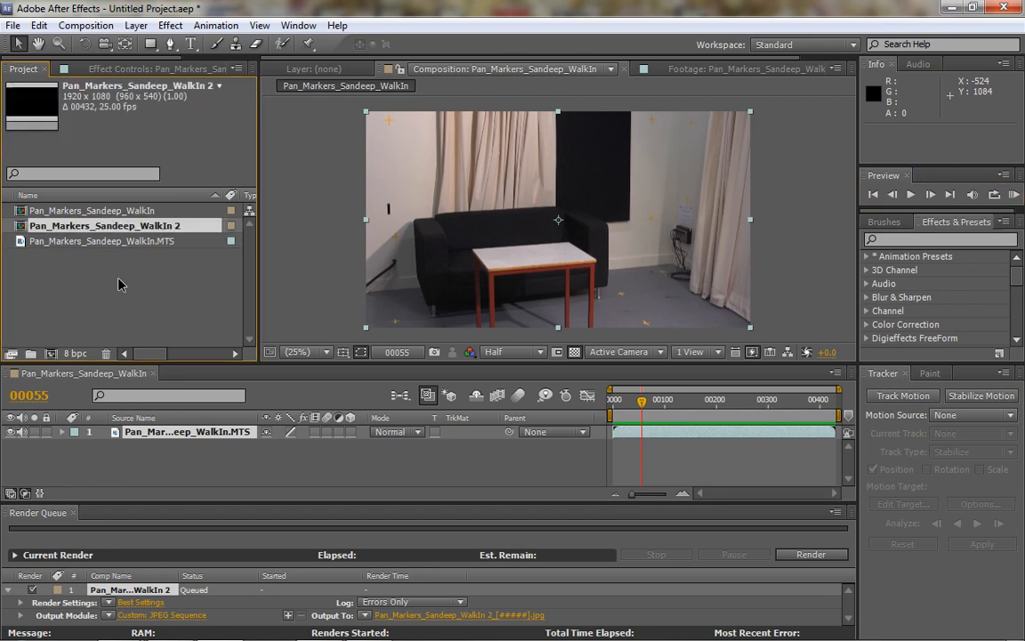
click(44, 224)
key(Delete)
key(Return)
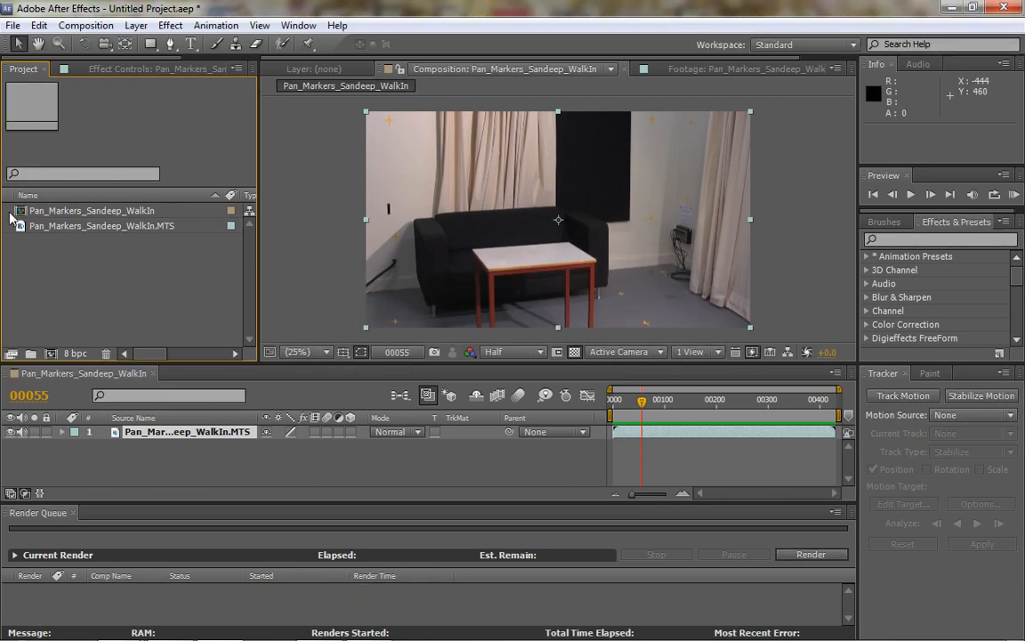
Step: Add the remaining WalkIn composition to the render queue
click(104, 228)
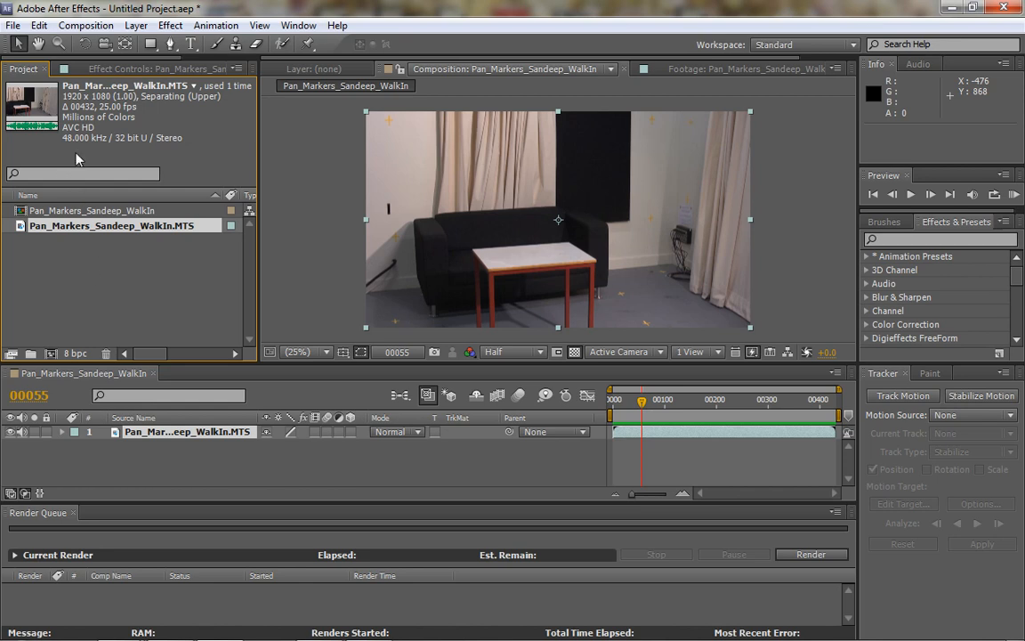
click(87, 213)
drag(59, 211, 169, 595)
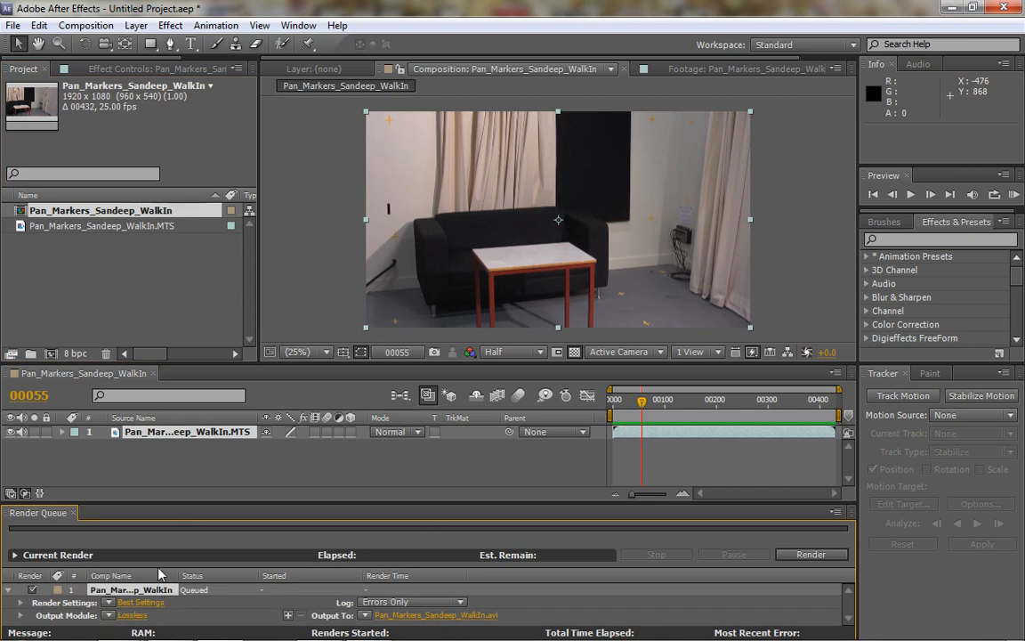
Step: Set the queued render's output format to JPEG Sequence, keeping Maximum quality 9 and Baseline ("Standard") format options
click(132, 615)
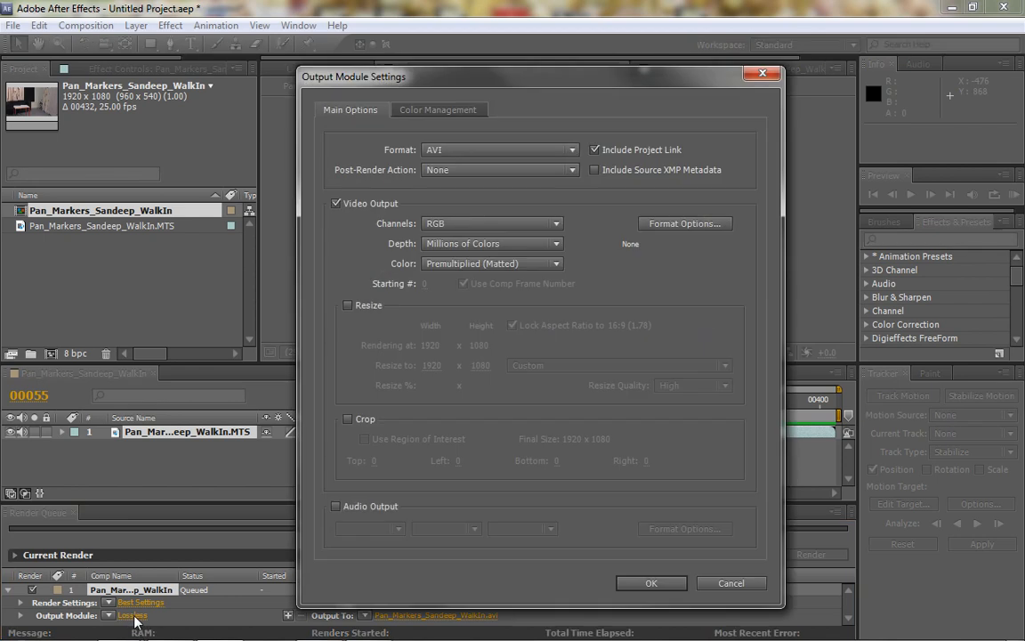
click(537, 153)
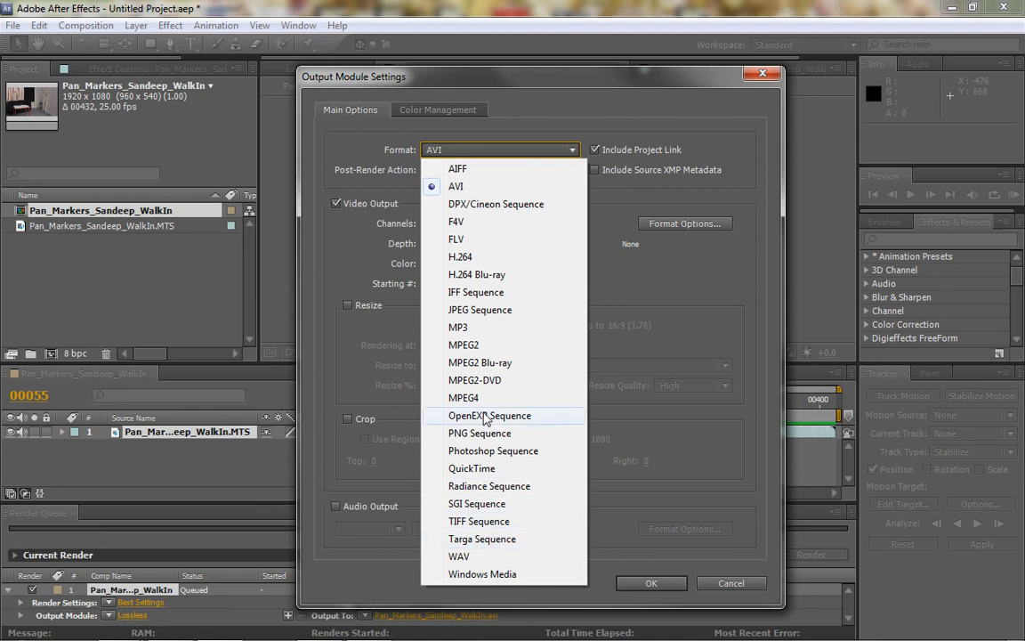
click(480, 310)
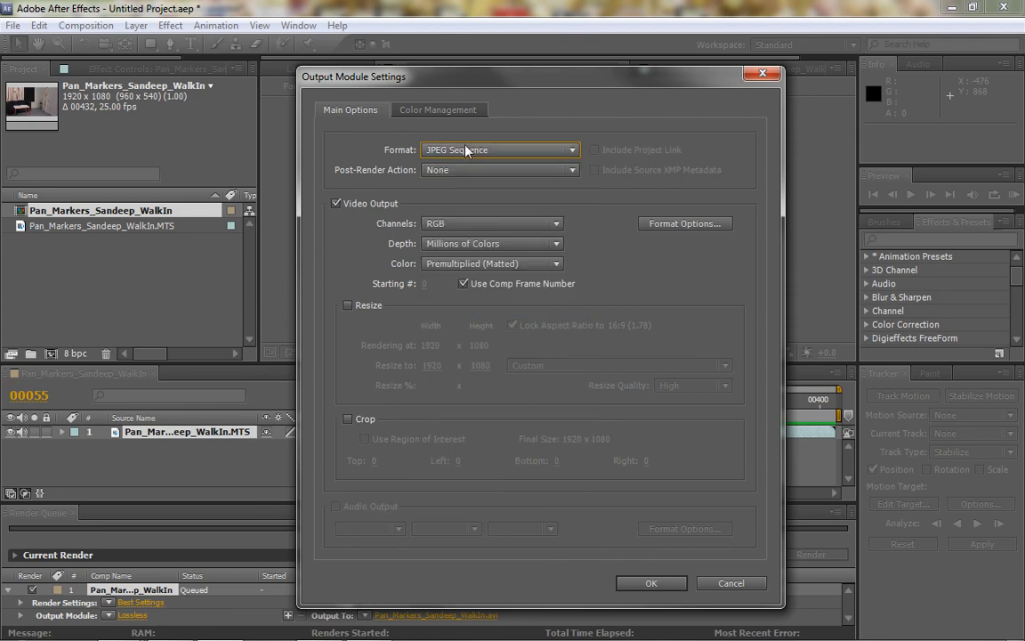
click(686, 223)
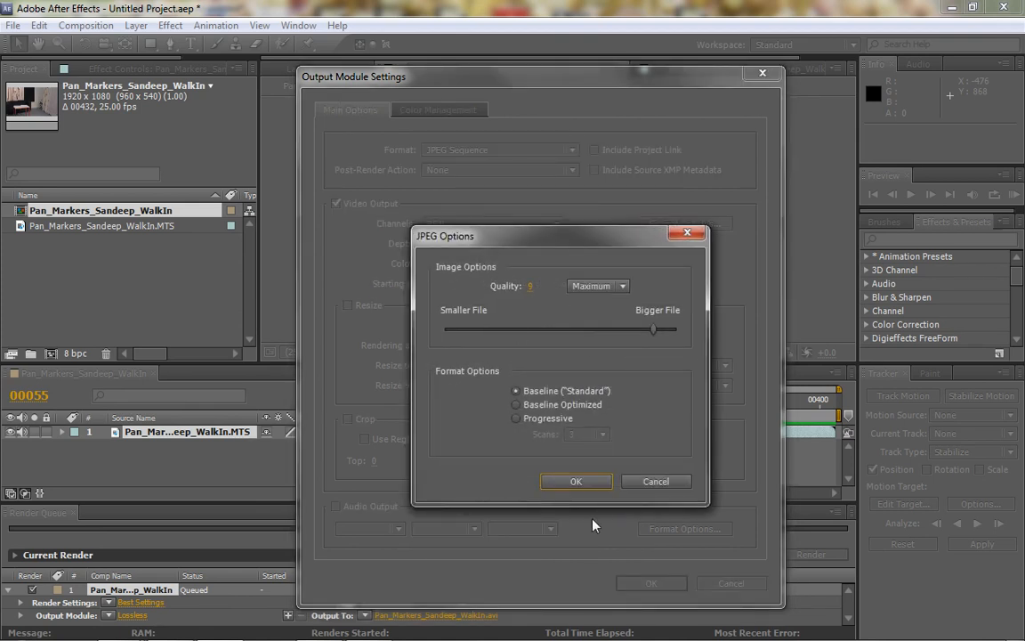
click(588, 482)
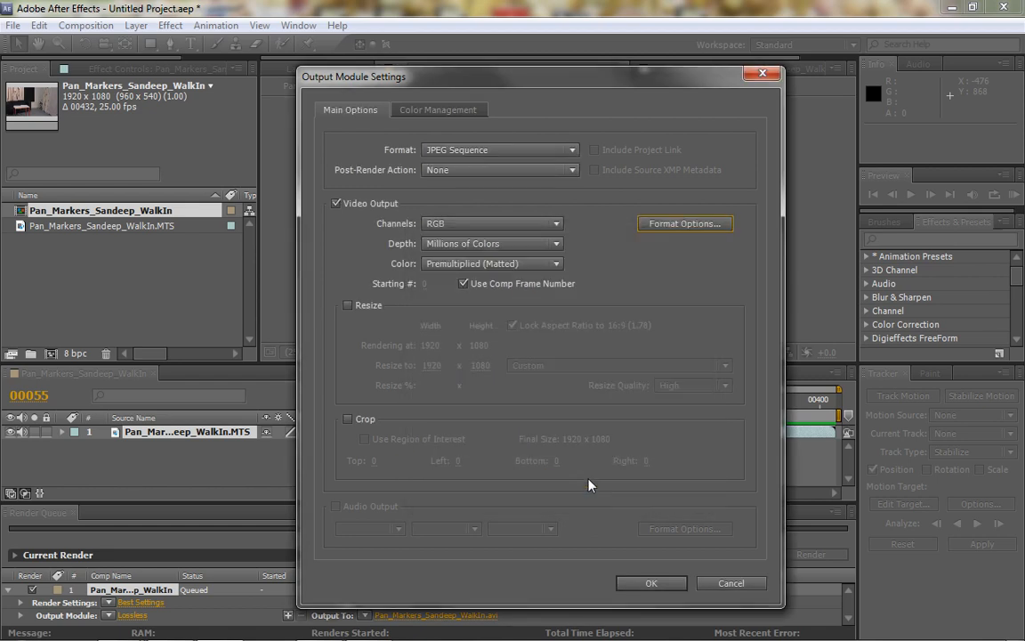
click(667, 584)
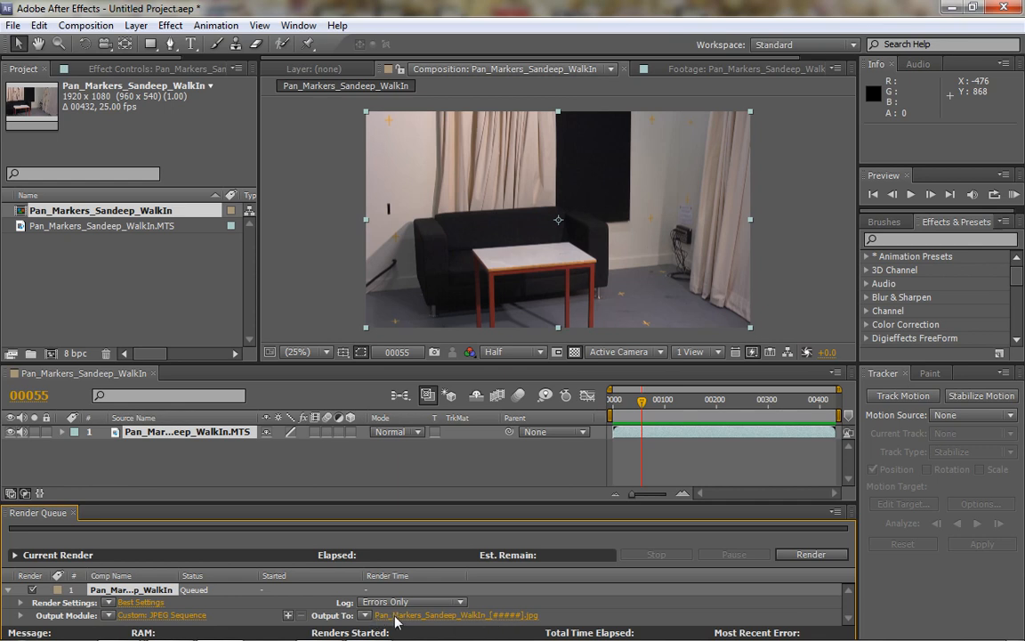
click(488, 620)
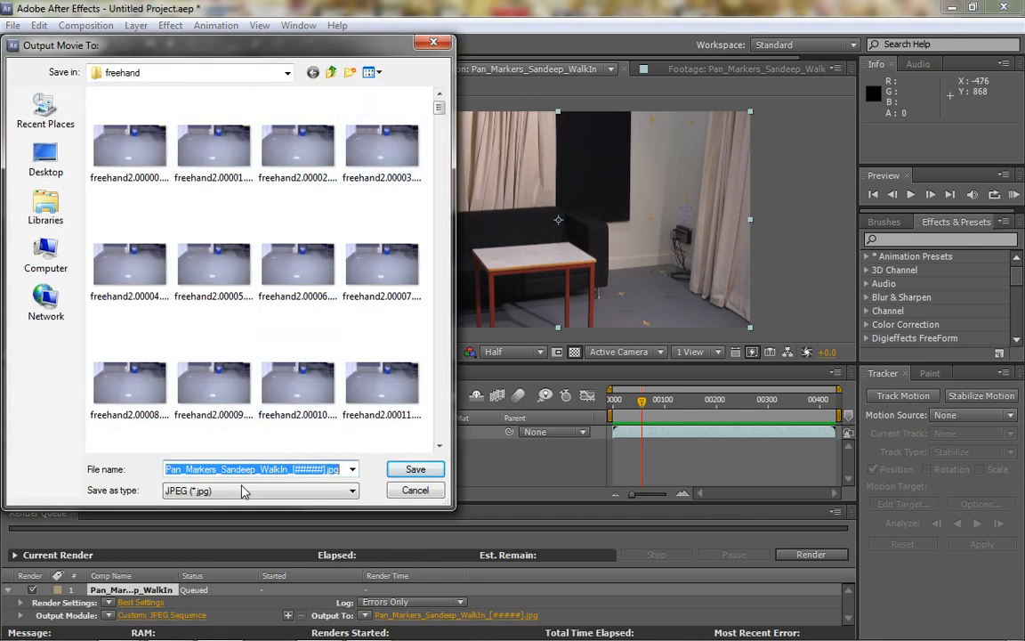
click(276, 469)
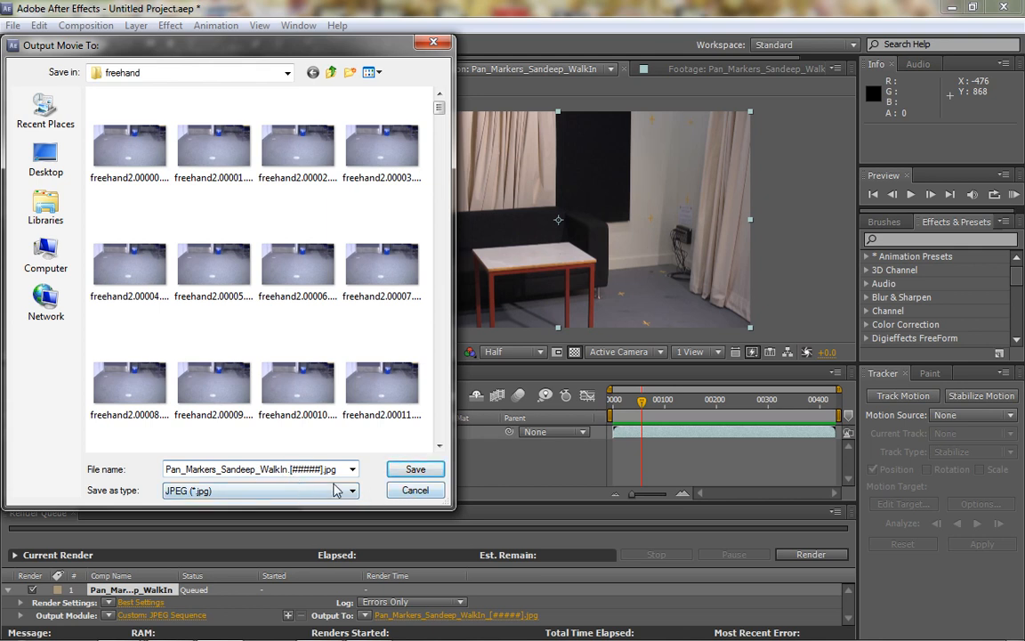
click(409, 492)
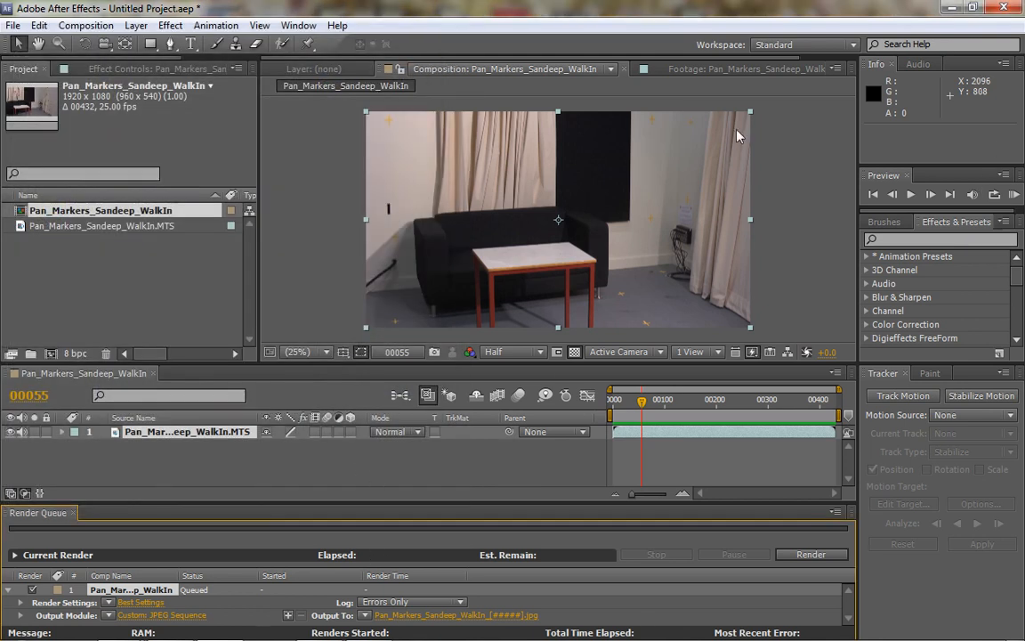
Step: Switch to Windows Explorer and check the Image Sequences folder inside VEP Tuts on the SAMSUNG (H:) drive
mouse_move(142, 639)
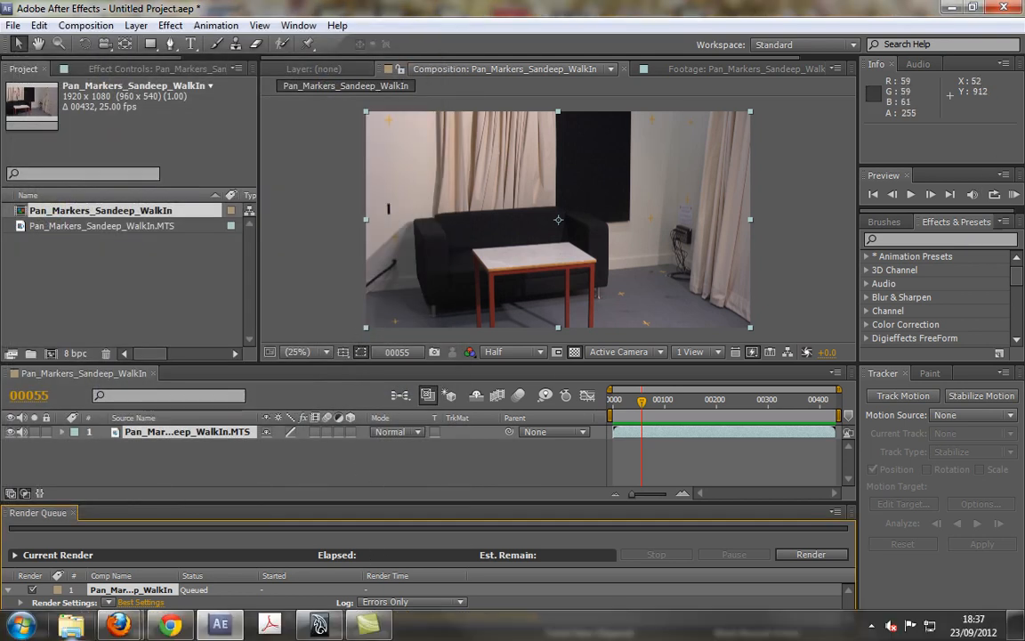
click(76, 632)
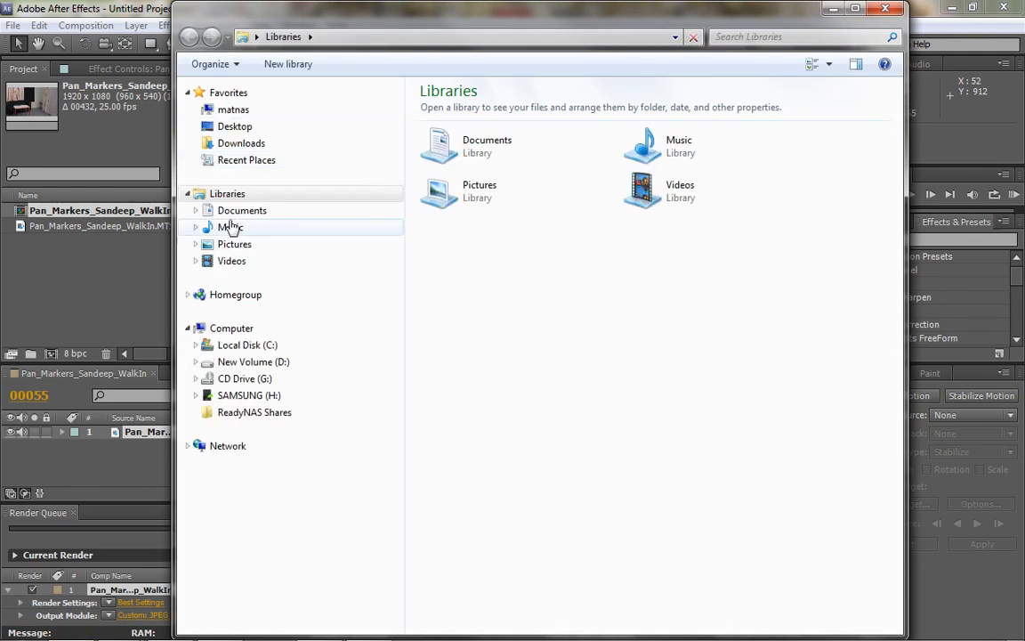
click(243, 396)
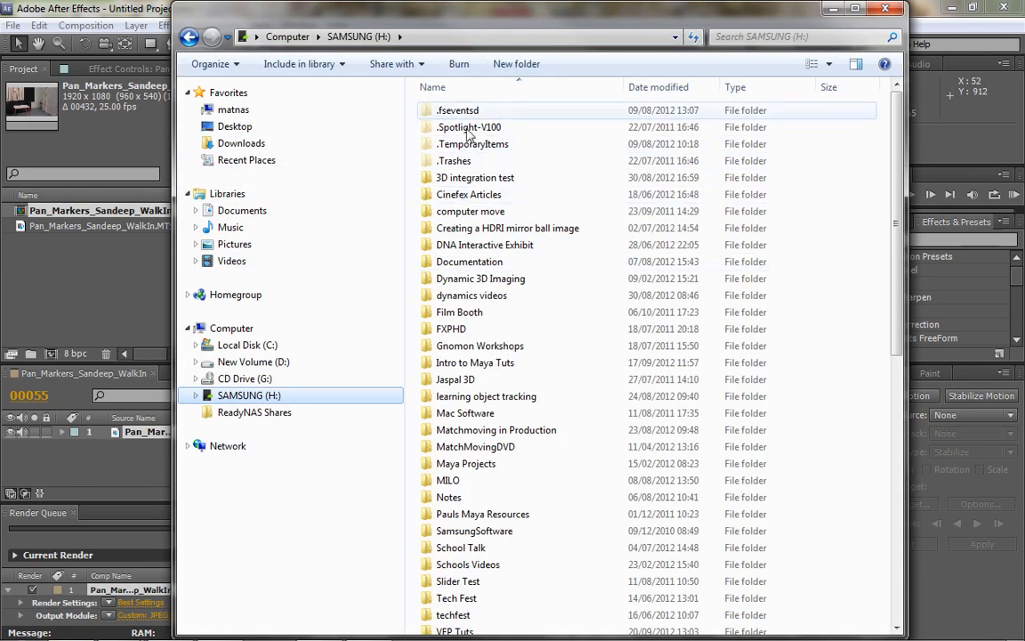
click(449, 582)
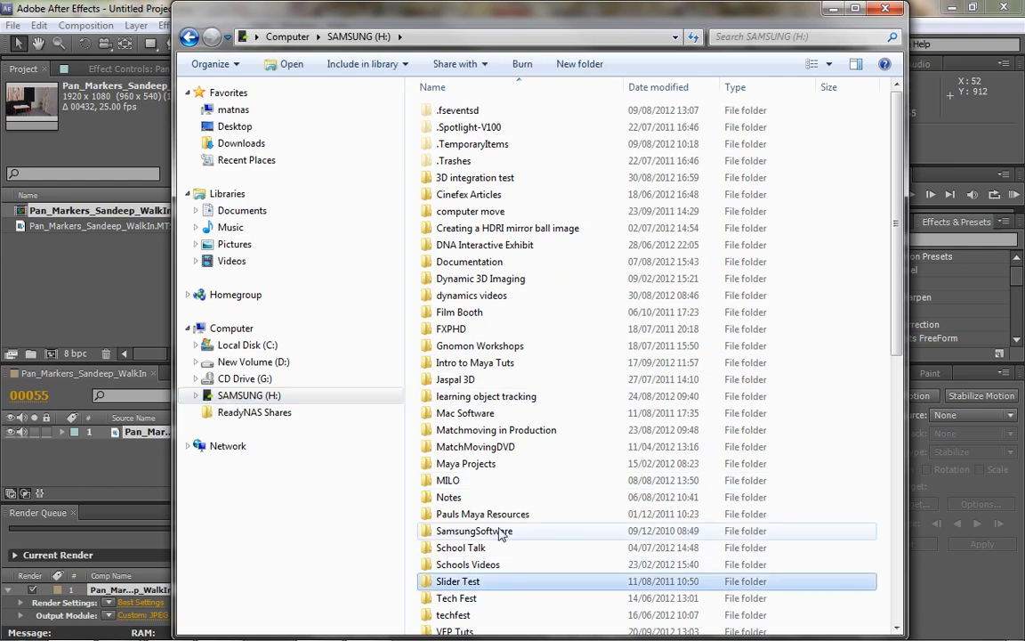
scroll(491, 559, down, 4)
double_click(464, 430)
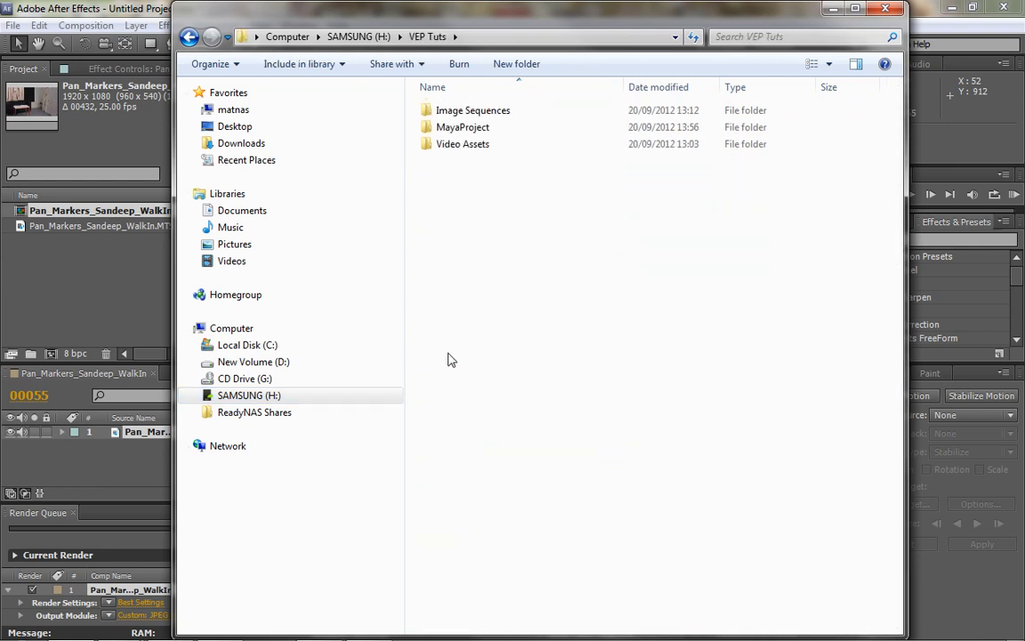
double_click(485, 114)
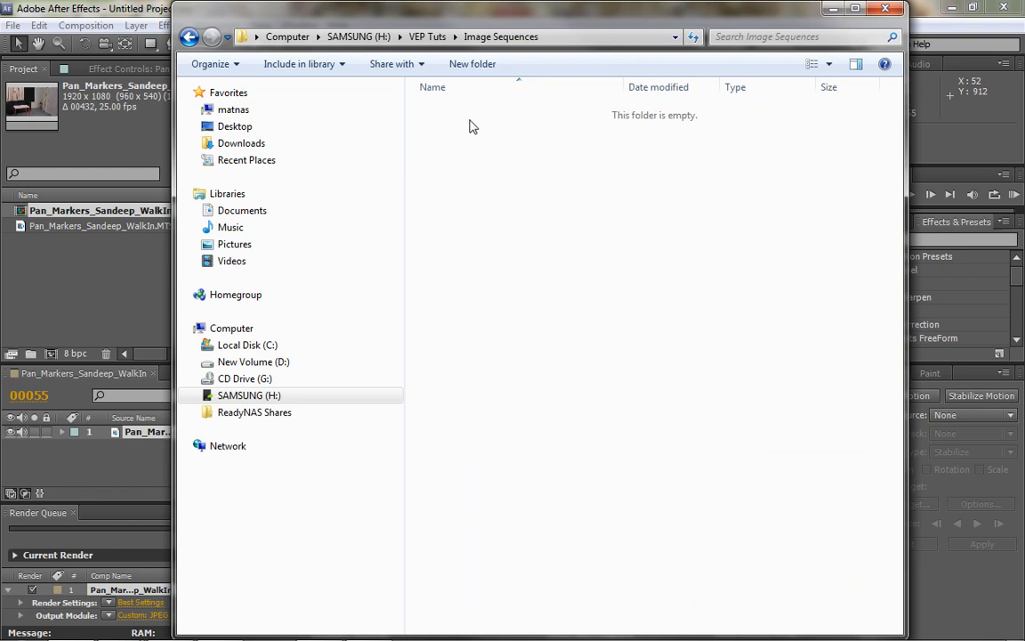
Step: Inspect the numbered JPEG frames in the with_Box image sequence folder under MayaProject's sourceimages
click(187, 37)
click(459, 130)
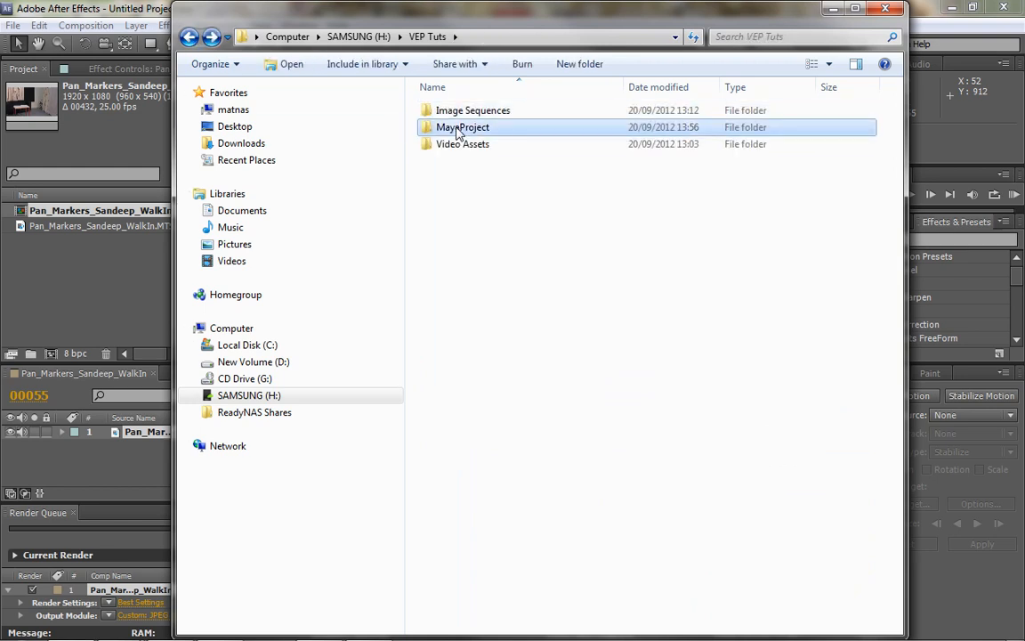
double_click(458, 130)
double_click(485, 318)
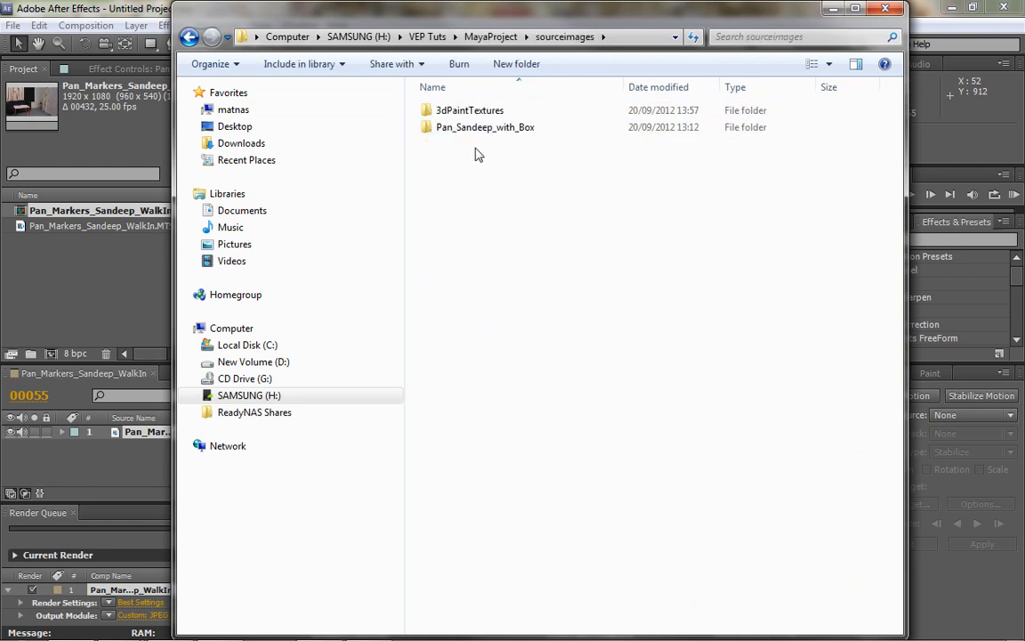
double_click(481, 127)
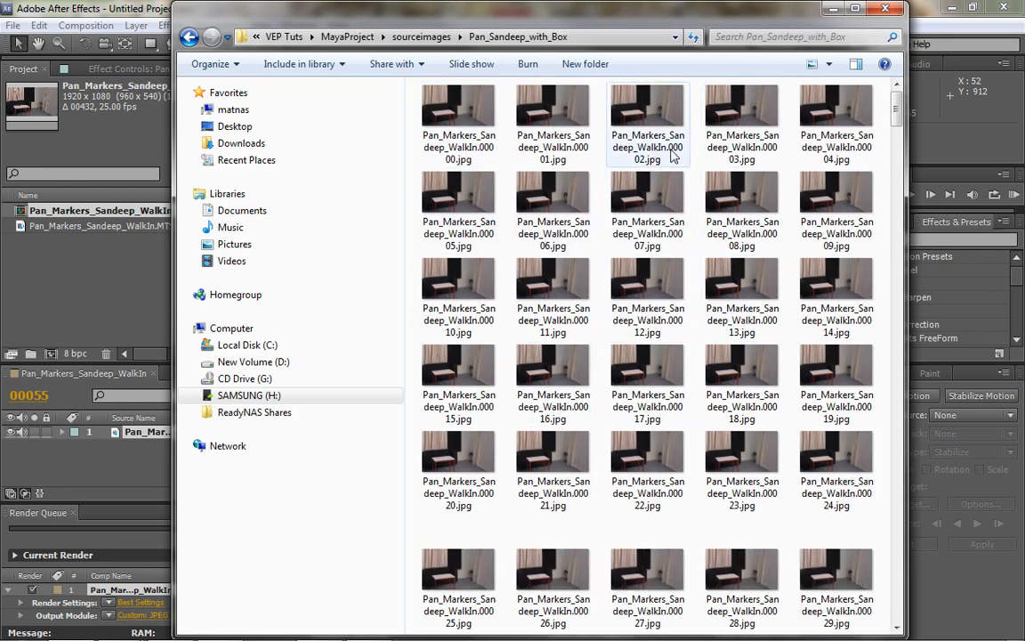
mouse_move(663, 161)
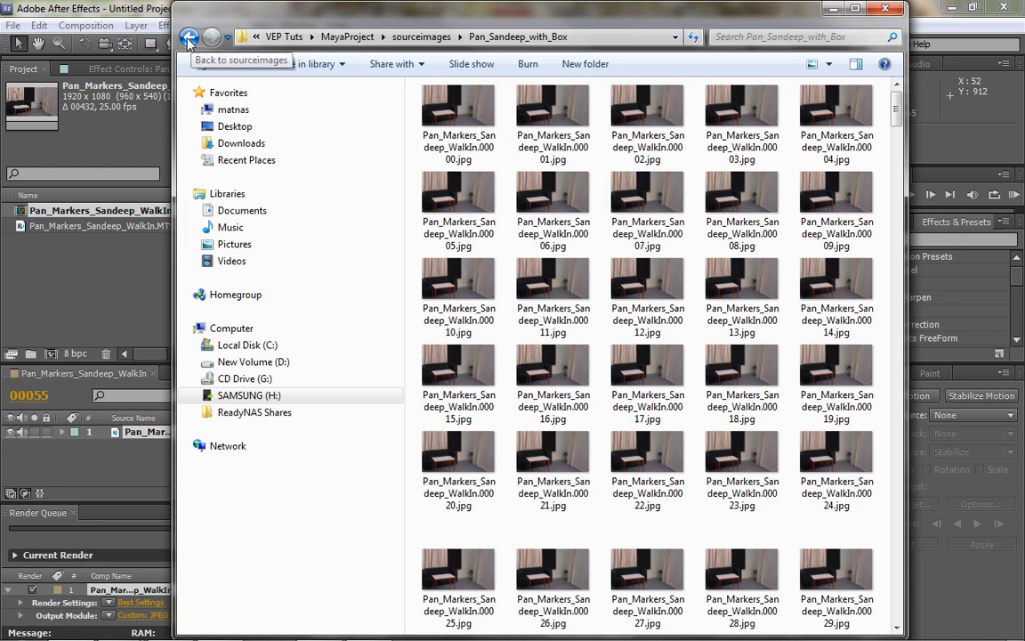
Step: Switch briefly to Maya, return to Windows Explorer, and view the MayaProject folder structure inside VEP Tuts on drive H:
mouse_move(270, 624)
click(316, 624)
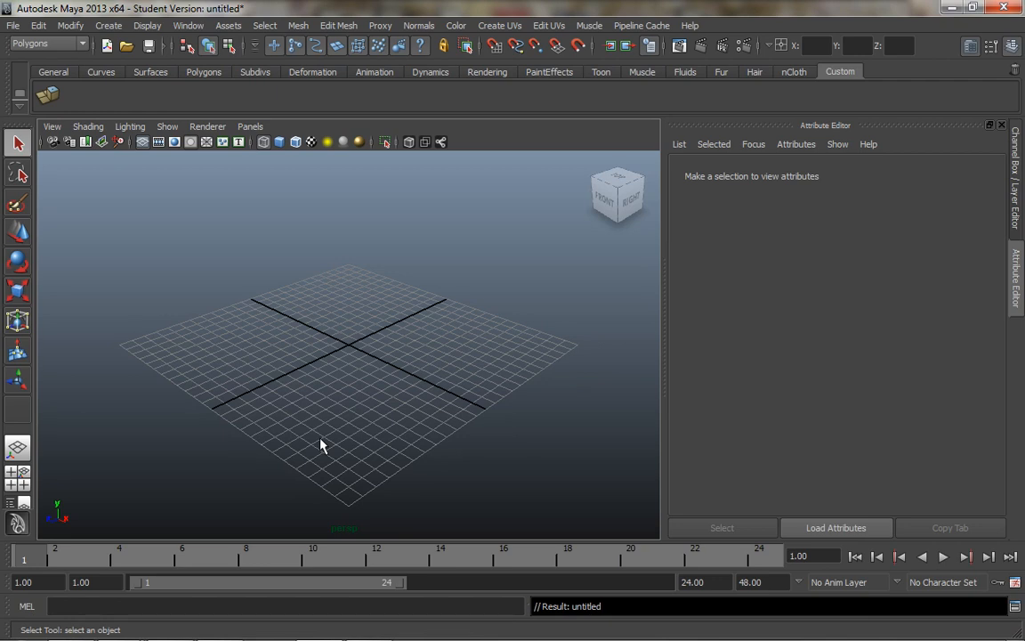
mouse_move(76, 631)
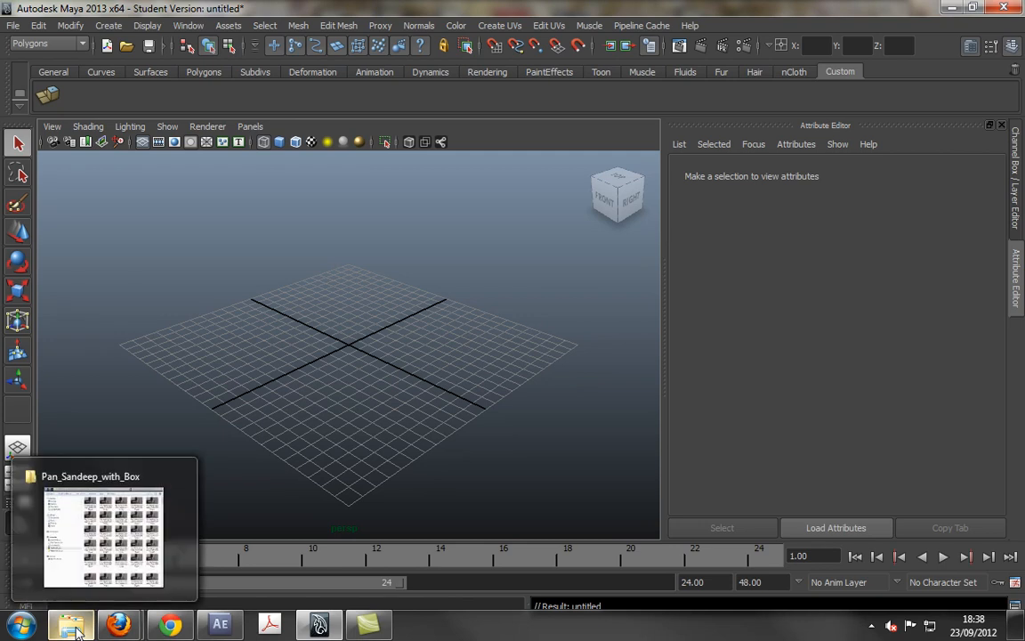
click(93, 504)
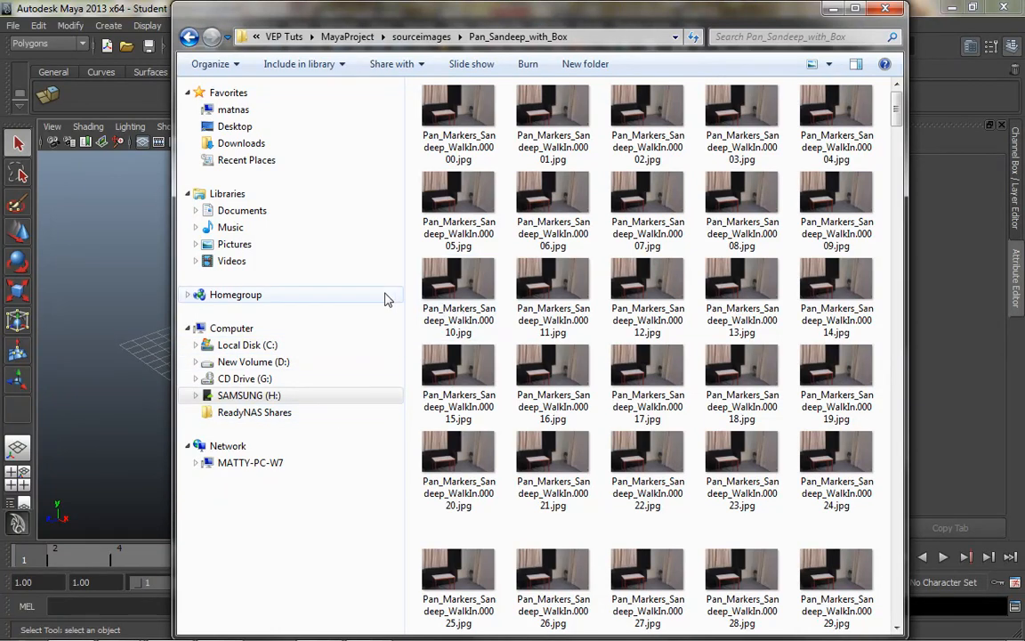
click(227, 395)
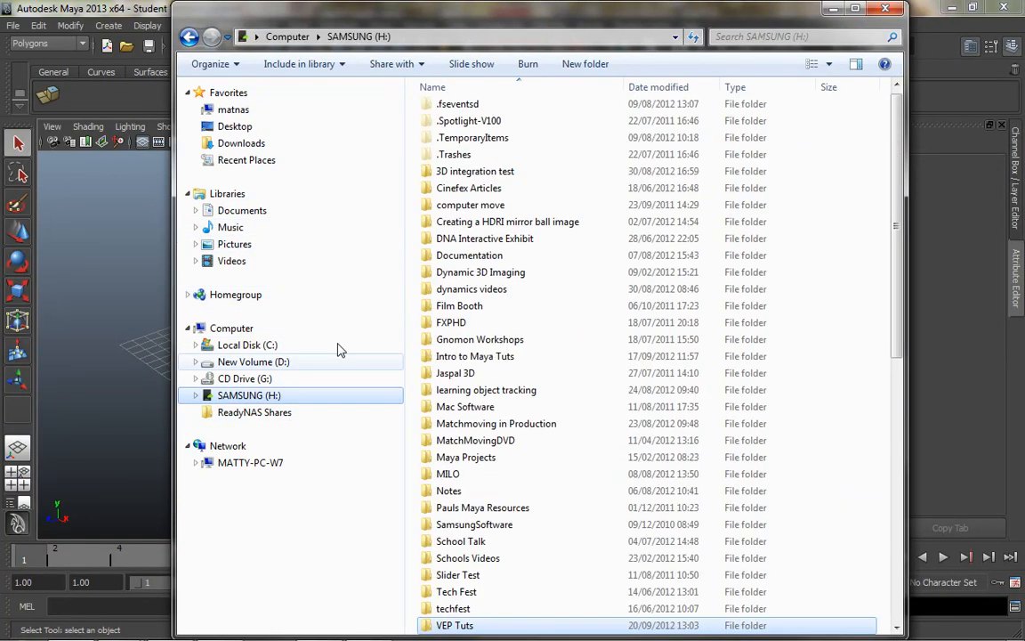
key(Return)
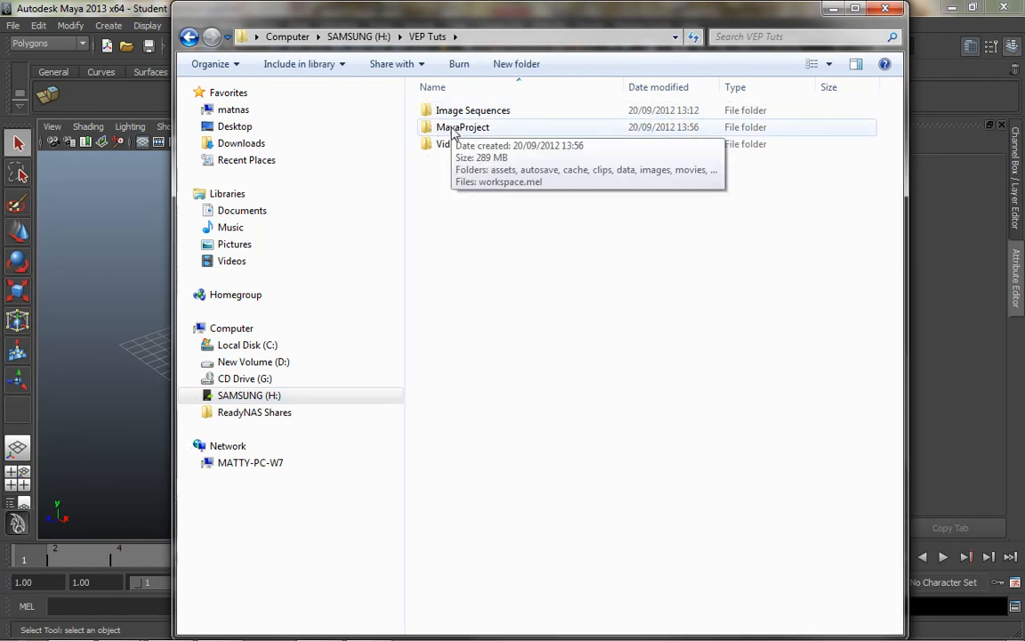
double_click(454, 130)
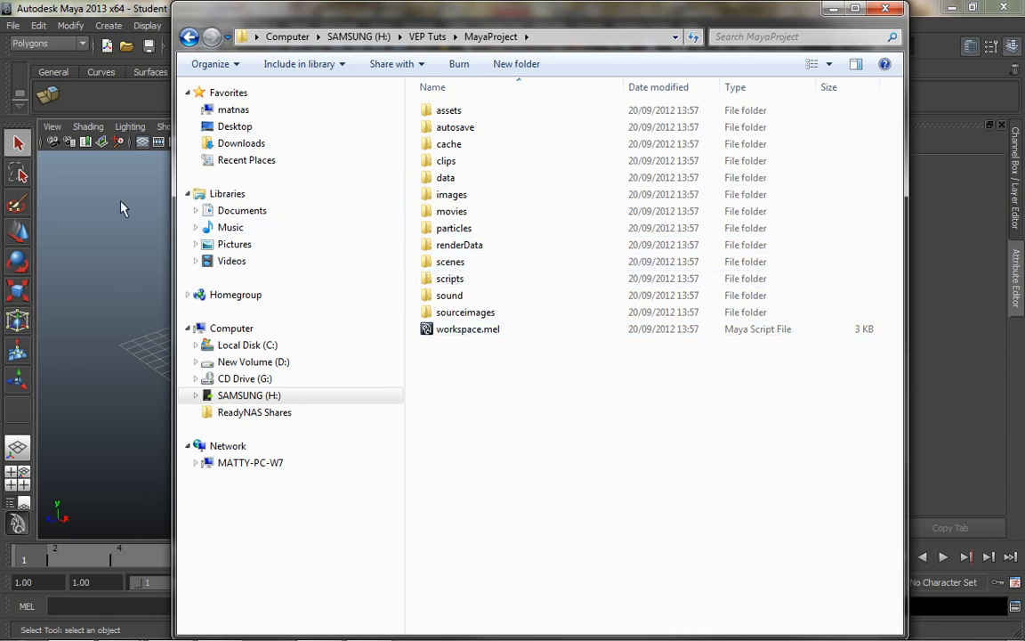
Step: Check the default save location for the untitled scene in Maya, and close the save dialog without saving
click(108, 180)
click(13, 25)
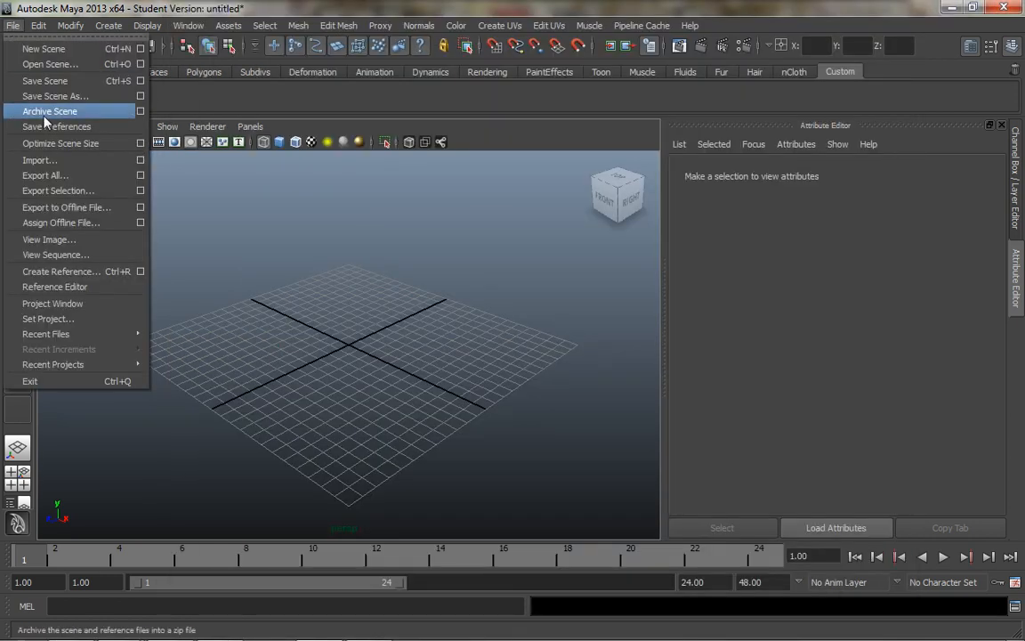
click(49, 85)
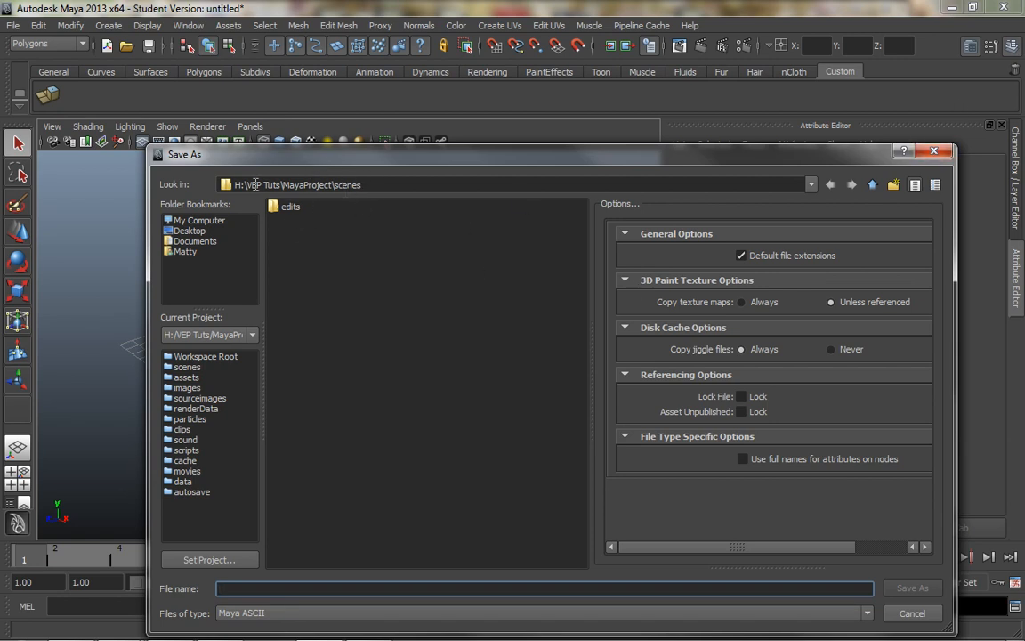
click(947, 152)
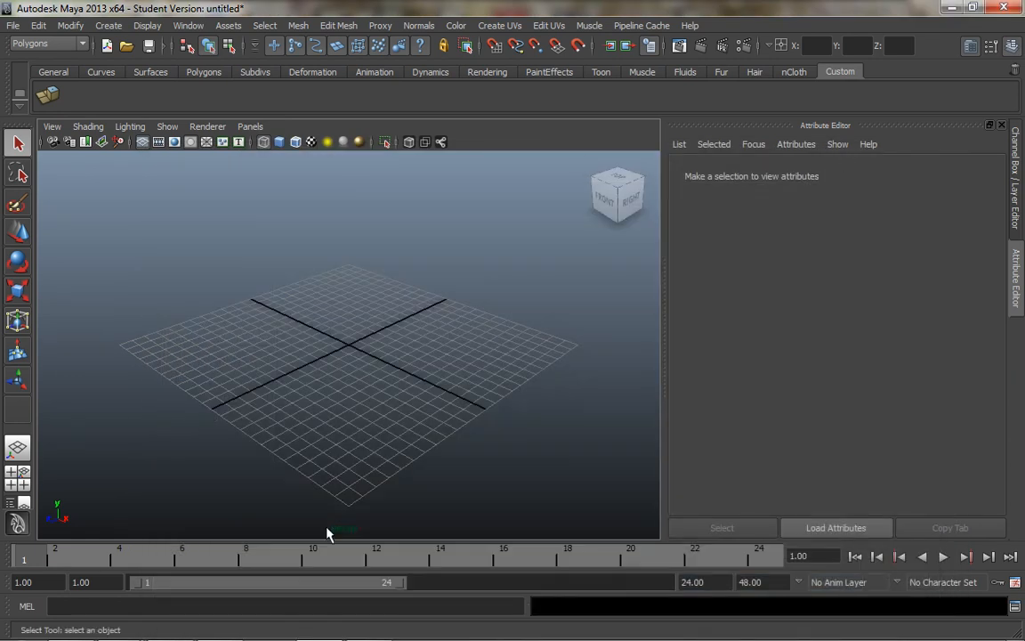
Step: Switch to Windows Explorer, check the with_Box image sequence folder inside MayaProject's sourceimages, and return to Maya
click(55, 631)
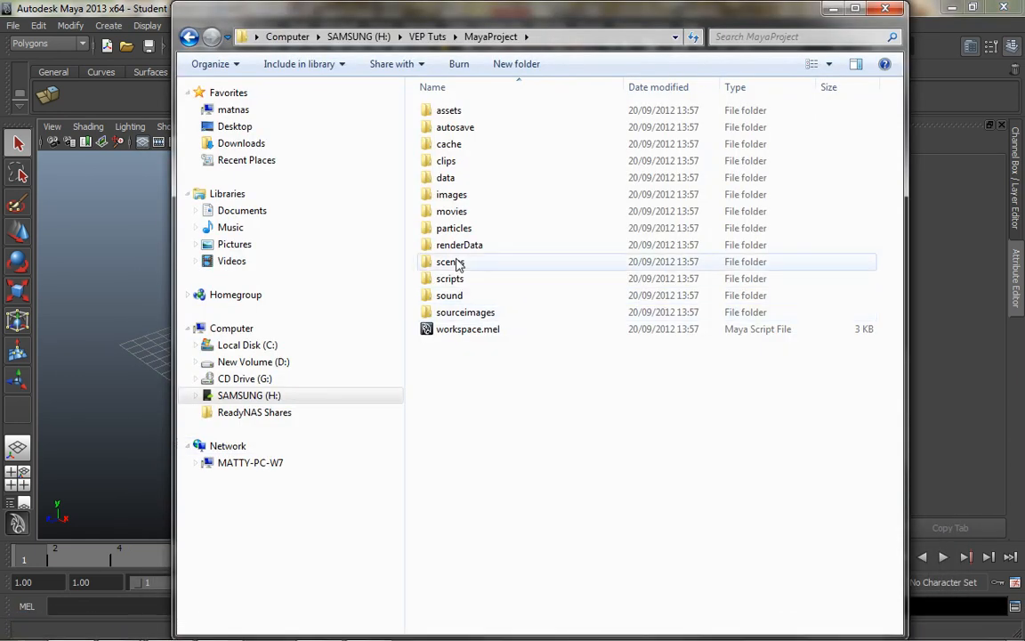
double_click(445, 313)
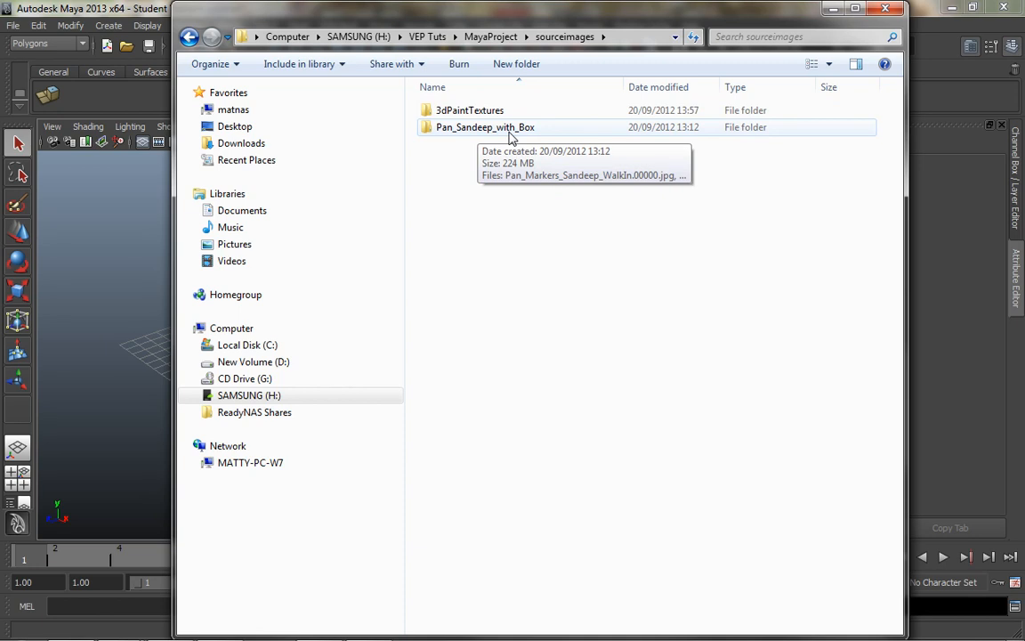
click(83, 237)
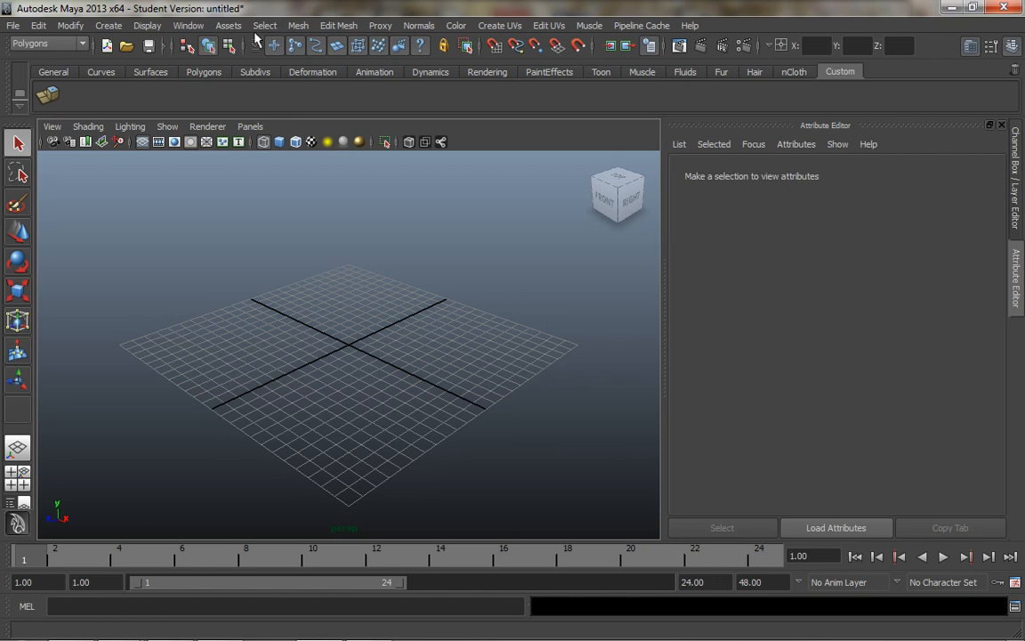
Step: Set Maya's working units in the Preferences to meter for linear and PAL (25 fps) for time
click(187, 27)
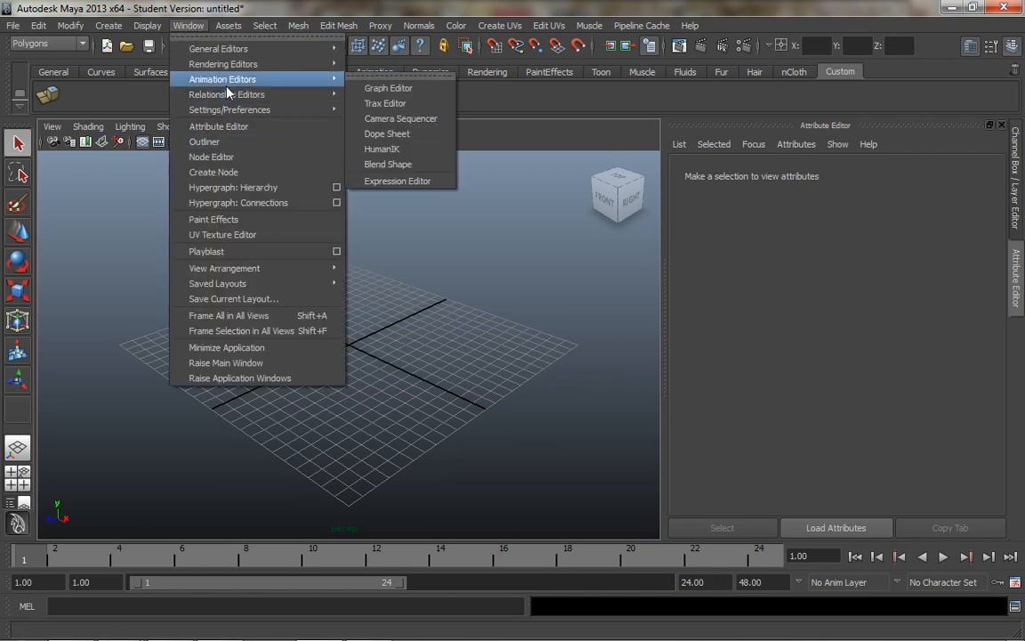
mouse_move(228, 111)
click(372, 122)
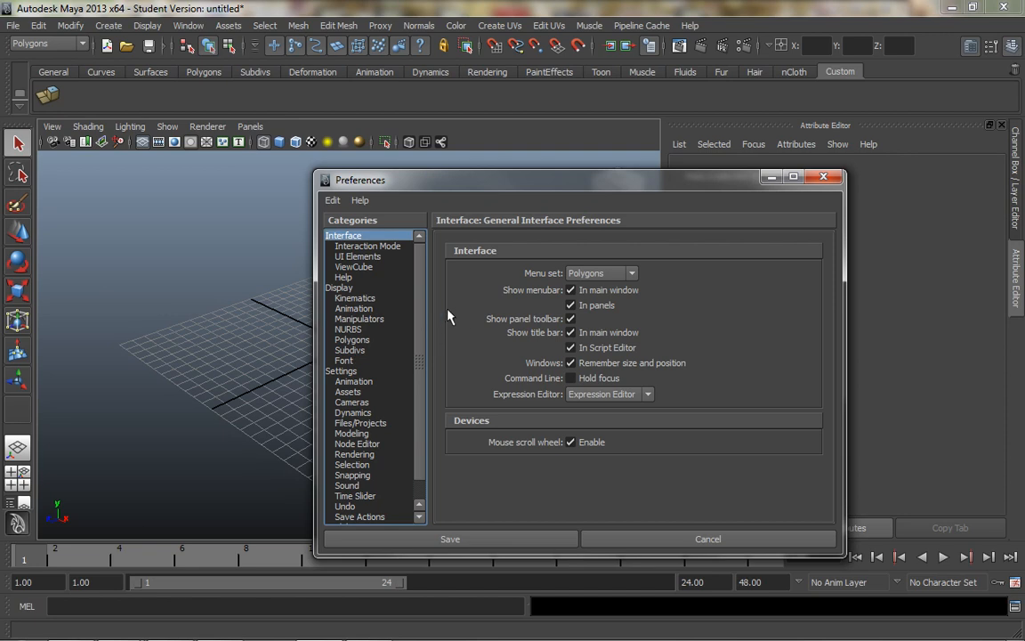
click(342, 371)
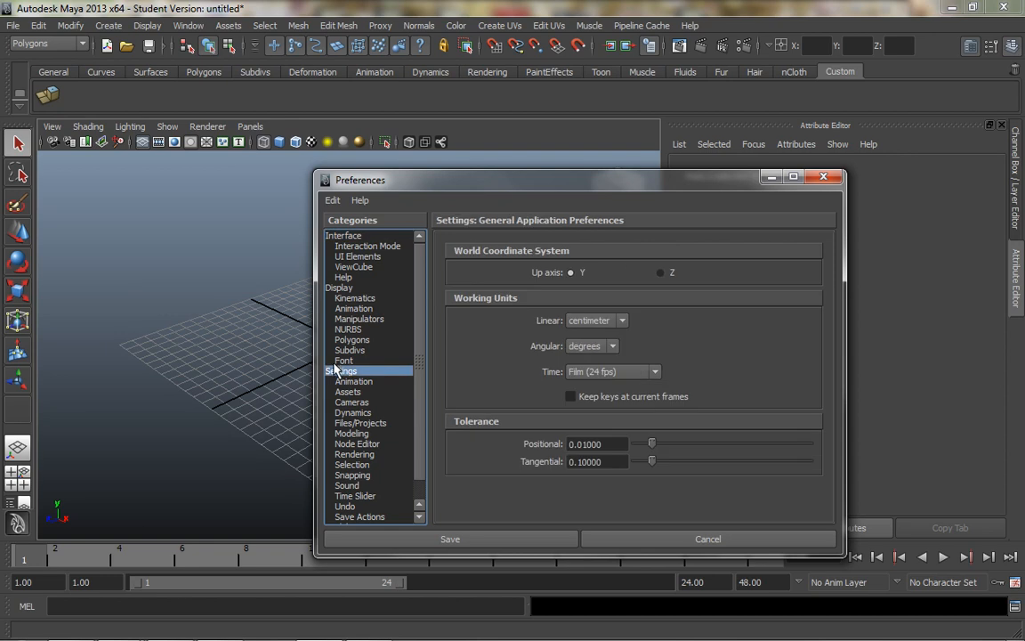
click(594, 321)
click(587, 355)
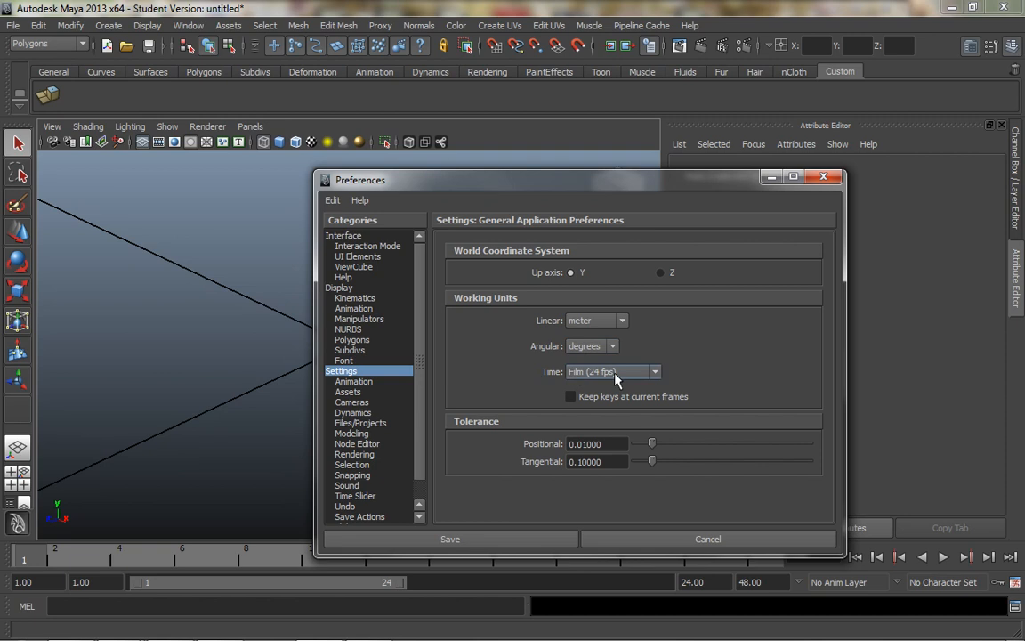
click(614, 374)
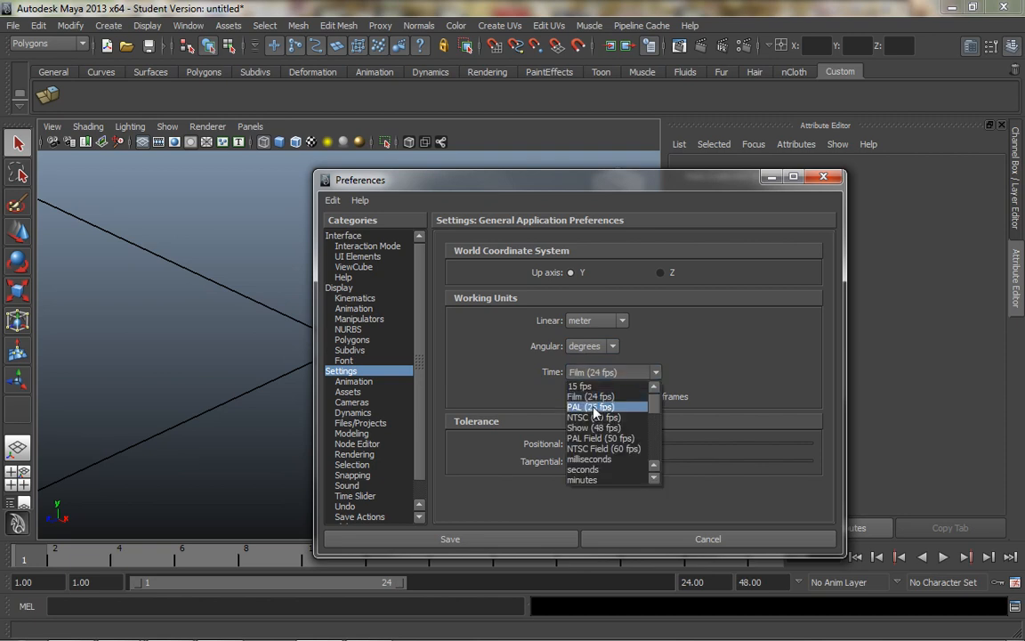
click(594, 407)
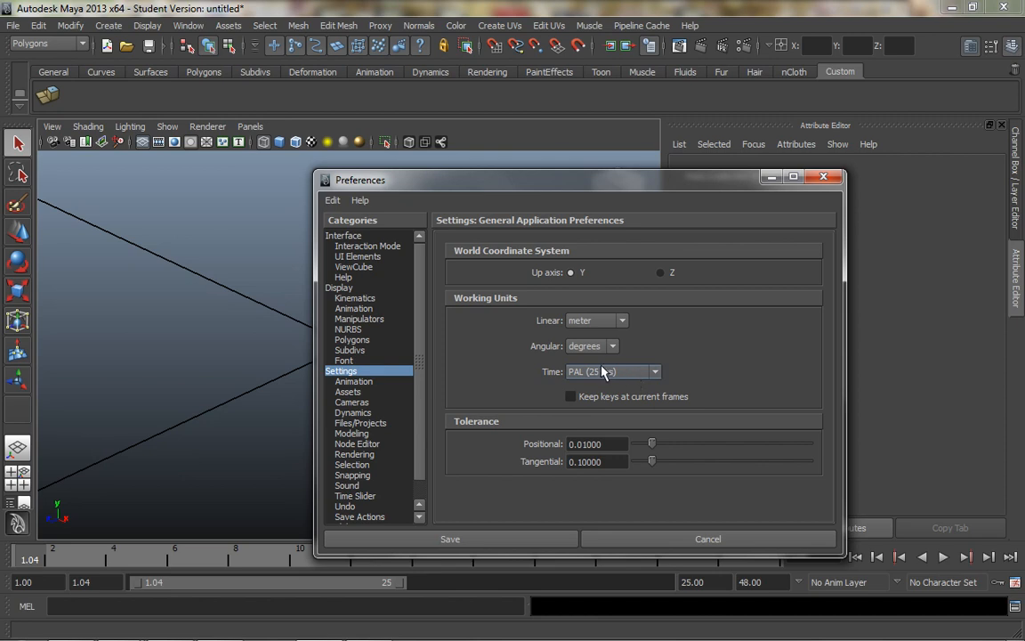
Step: Set the playback speed in the Time Slider preferences to Play every frame
scroll(423, 455, down, 1)
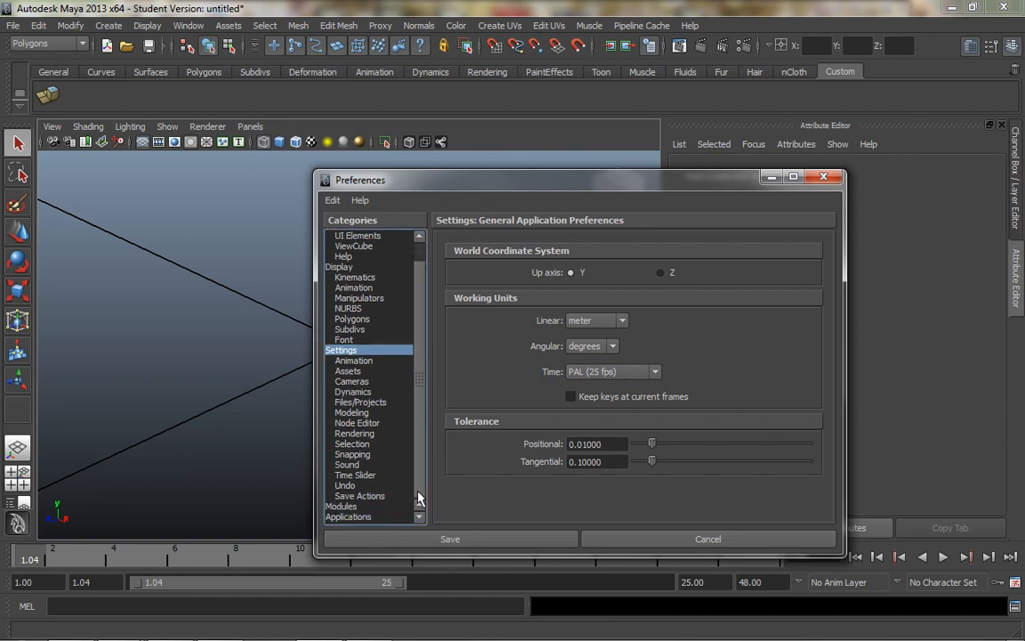
click(355, 474)
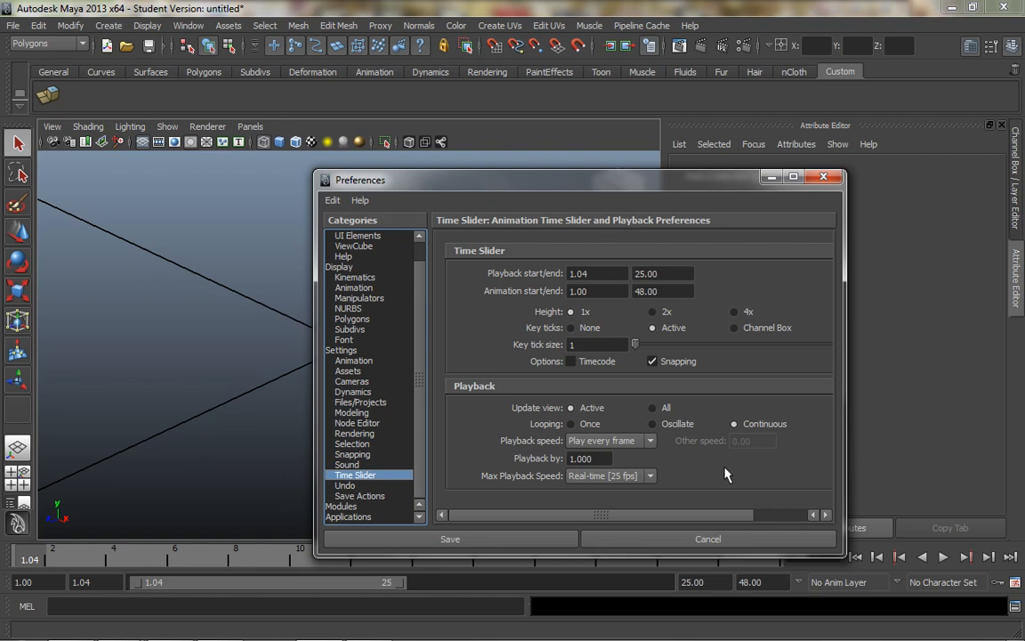
click(622, 442)
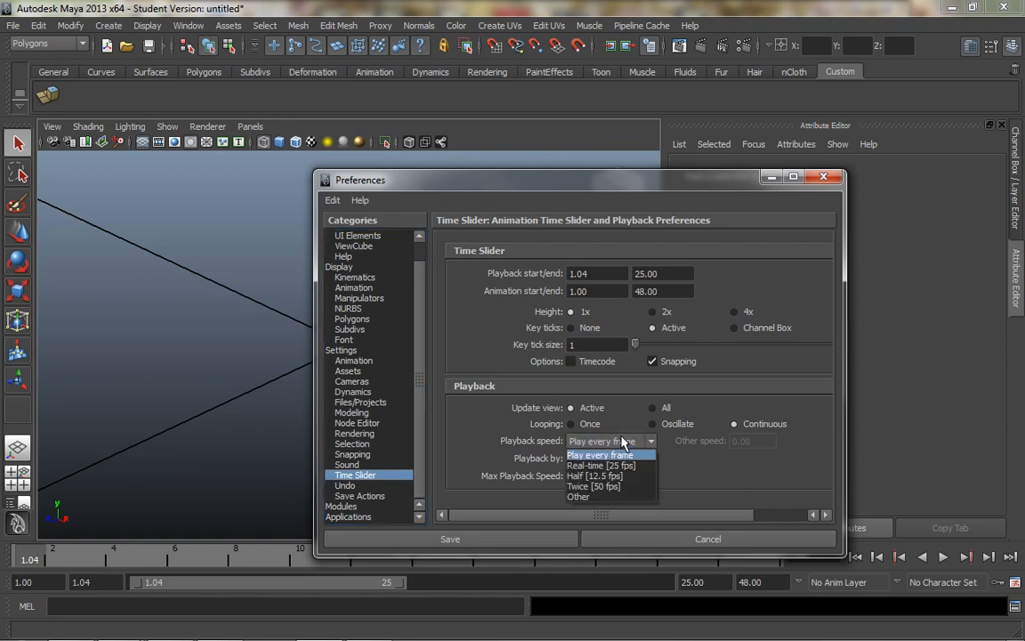
click(601, 441)
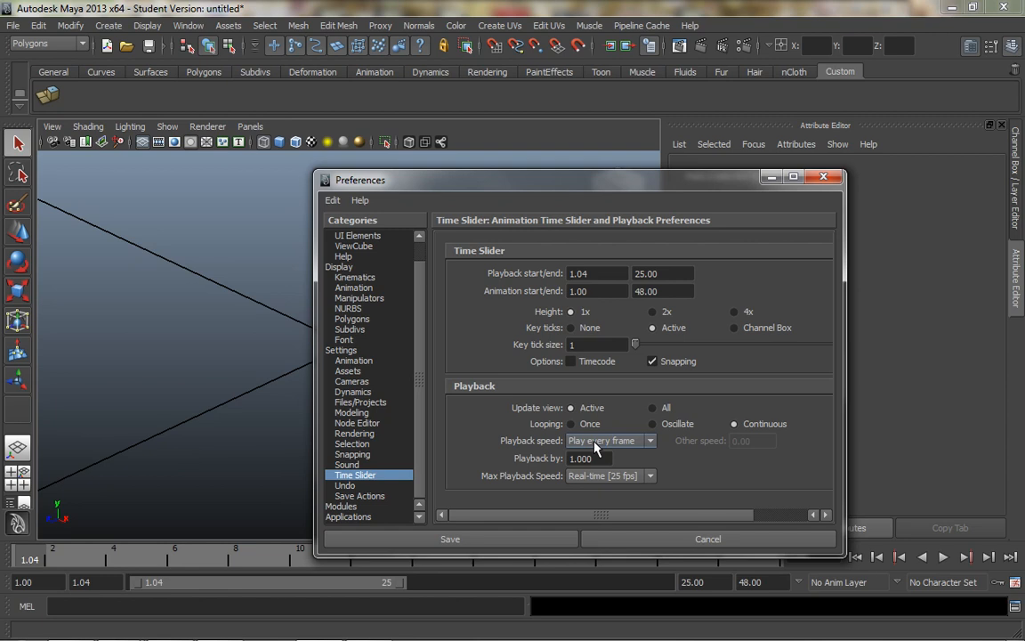
click(596, 442)
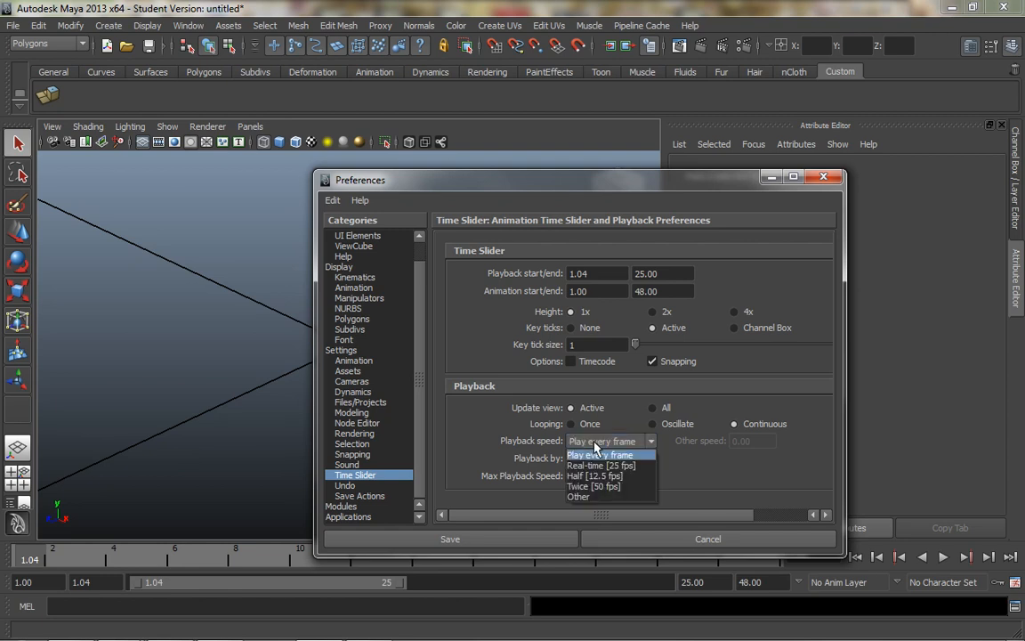
click(602, 465)
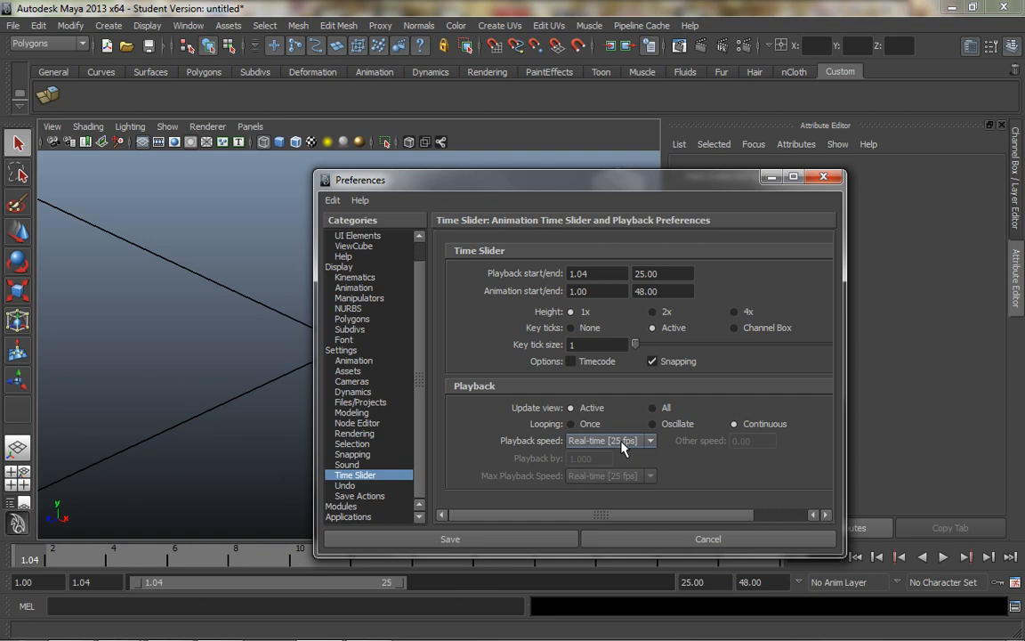
click(622, 440)
click(617, 454)
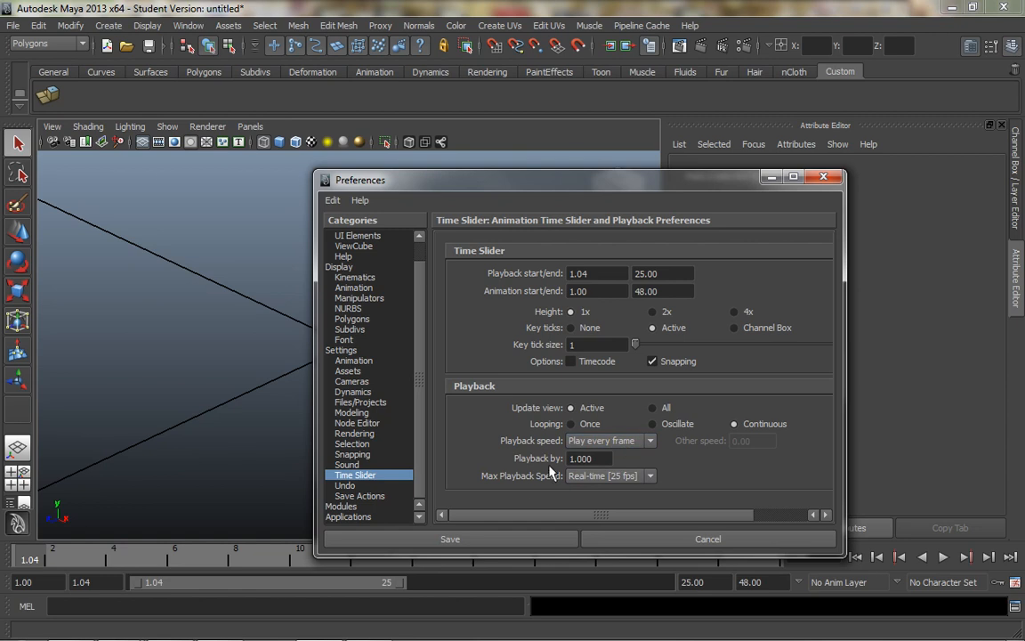
Step: Set the max playback speed to Real-time [25 fps] and save the preferences
click(603, 477)
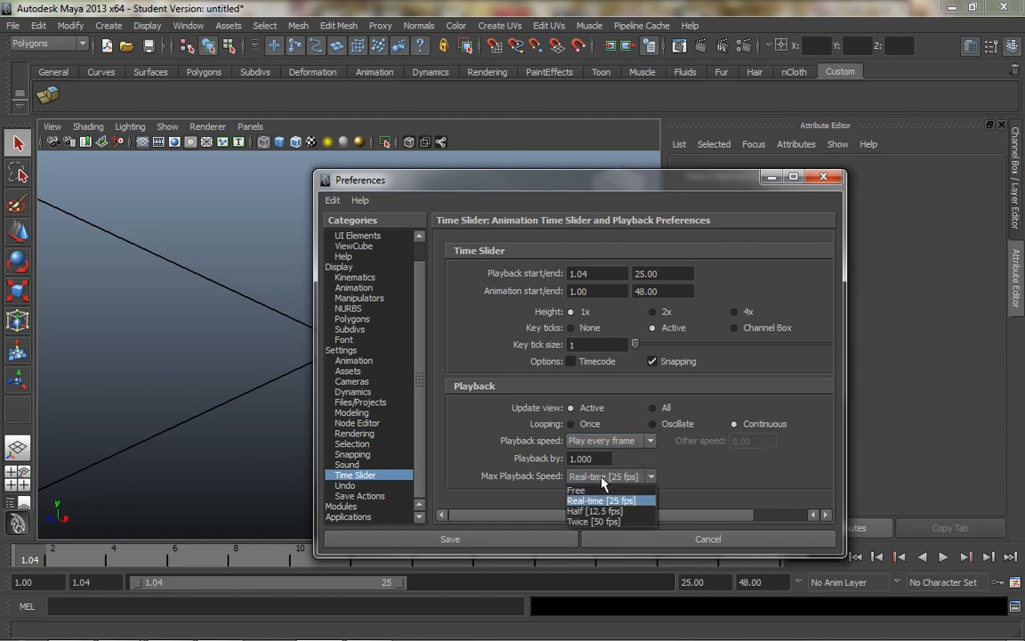
click(580, 490)
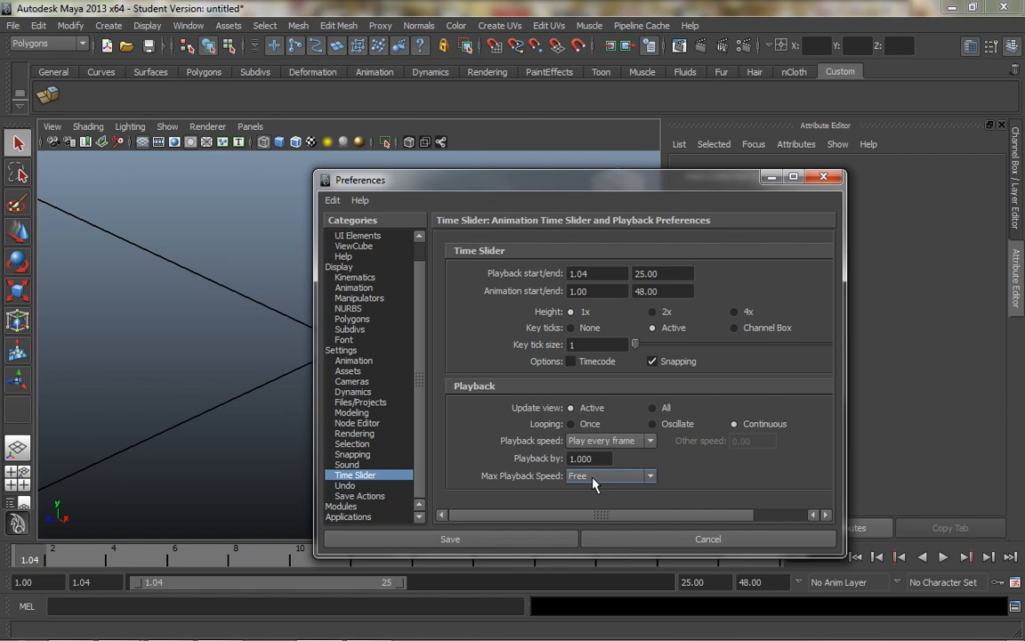
click(594, 479)
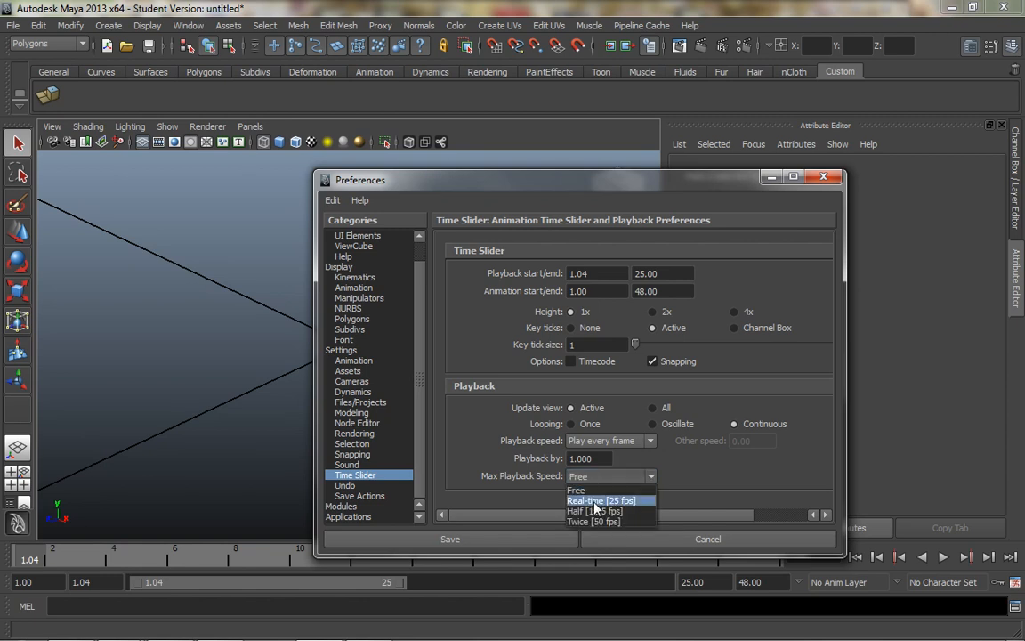
click(603, 501)
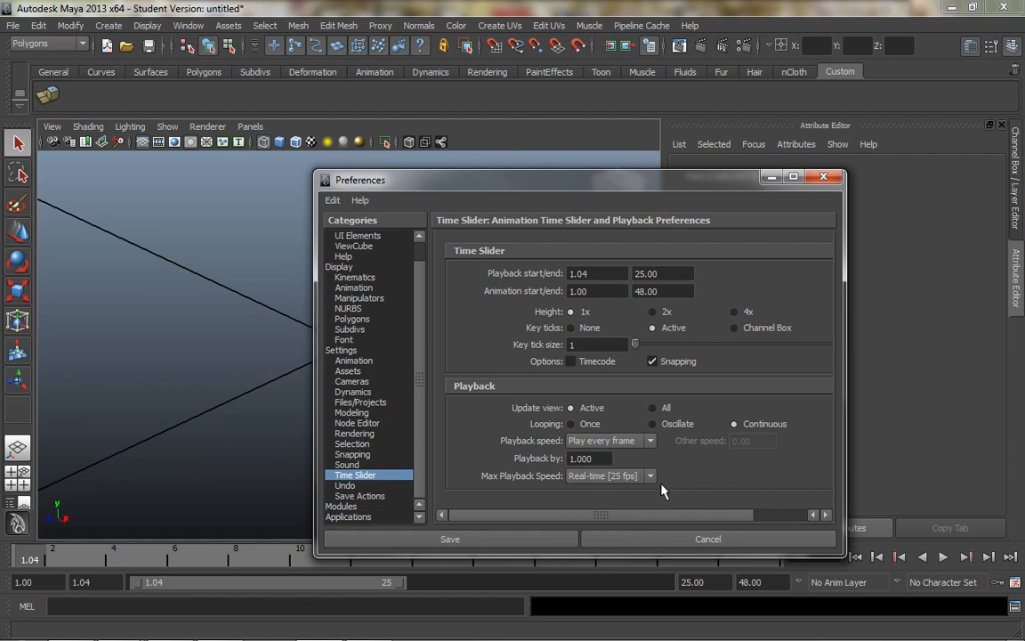
click(508, 543)
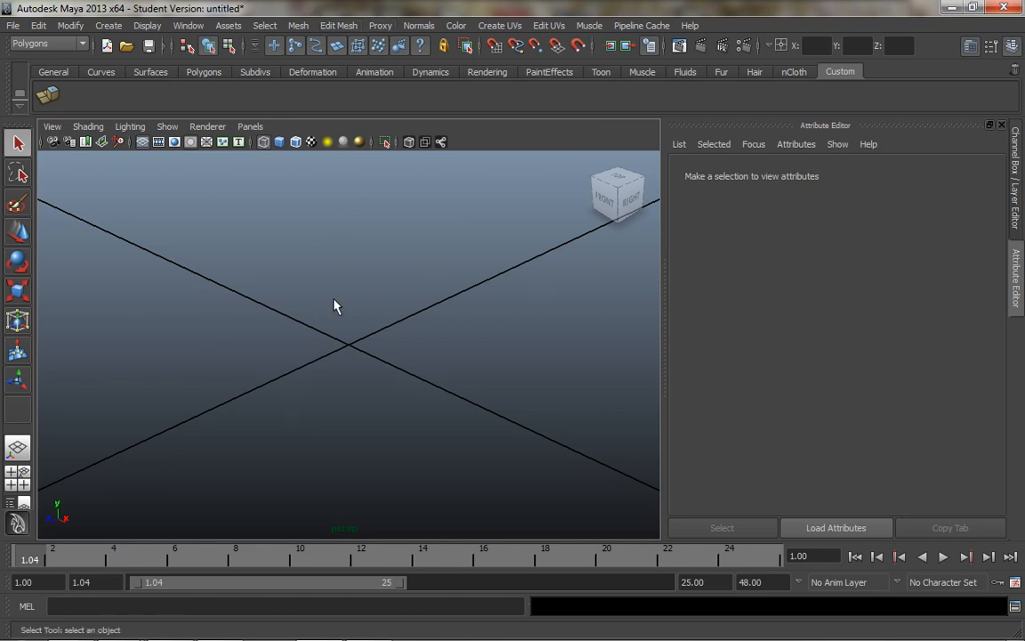
Step: Examine the grid's scale in the perspective view both up close and from a distance
scroll(334, 299, down, 10)
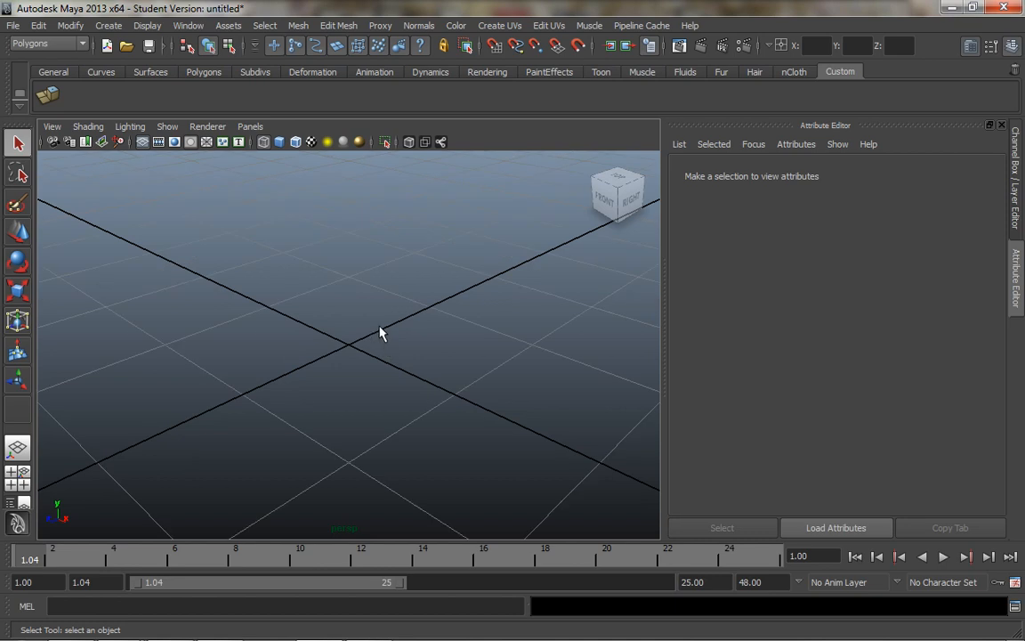
scroll(379, 329, up, 5)
scroll(379, 330, down, 10)
scroll(379, 330, up, 8)
scroll(380, 329, up, 3)
scroll(379, 330, down, 8)
scroll(379, 329, up, 5)
scroll(379, 329, up, 4)
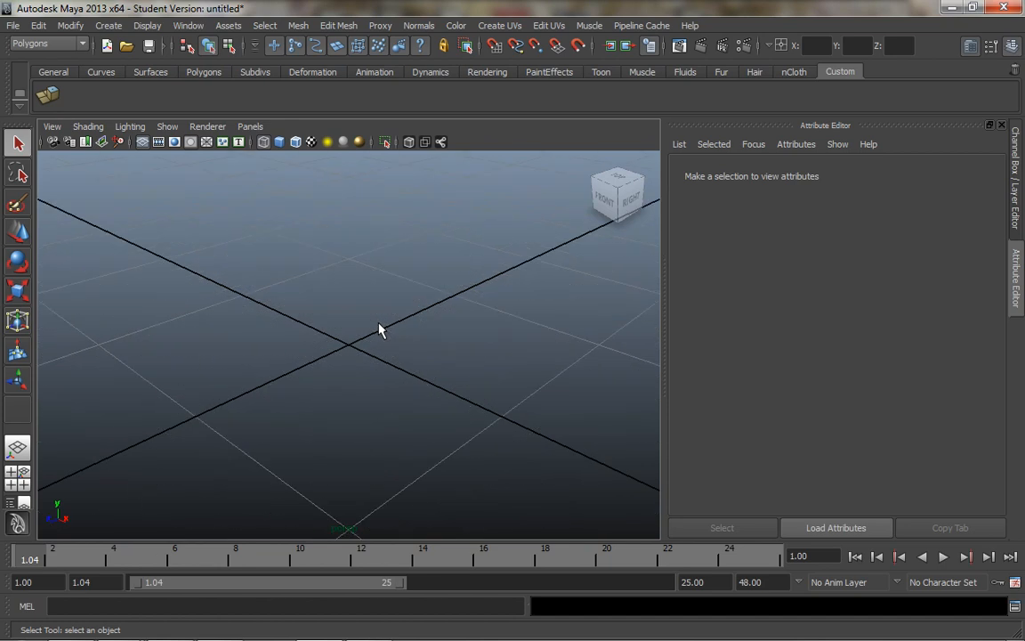
scroll(379, 329, down, 6)
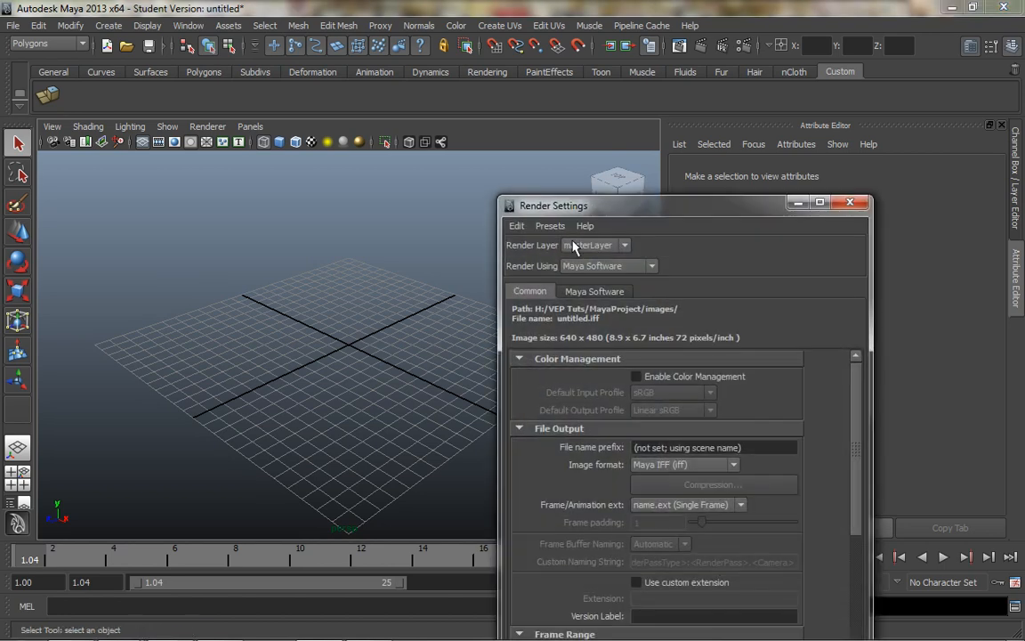
Step: Set the renderer to mental ray in the Render Settings
drag(680, 206, 446, 118)
click(419, 181)
click(369, 223)
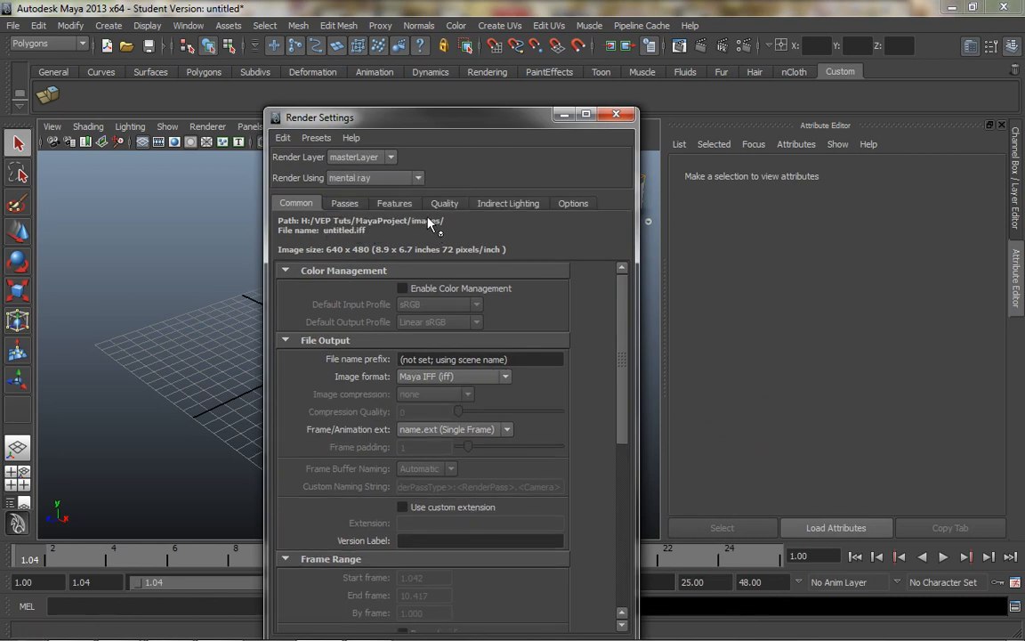
Step: Set the render image size to the HD 1080 preset and close the Render Settings
drag(626, 343, 623, 531)
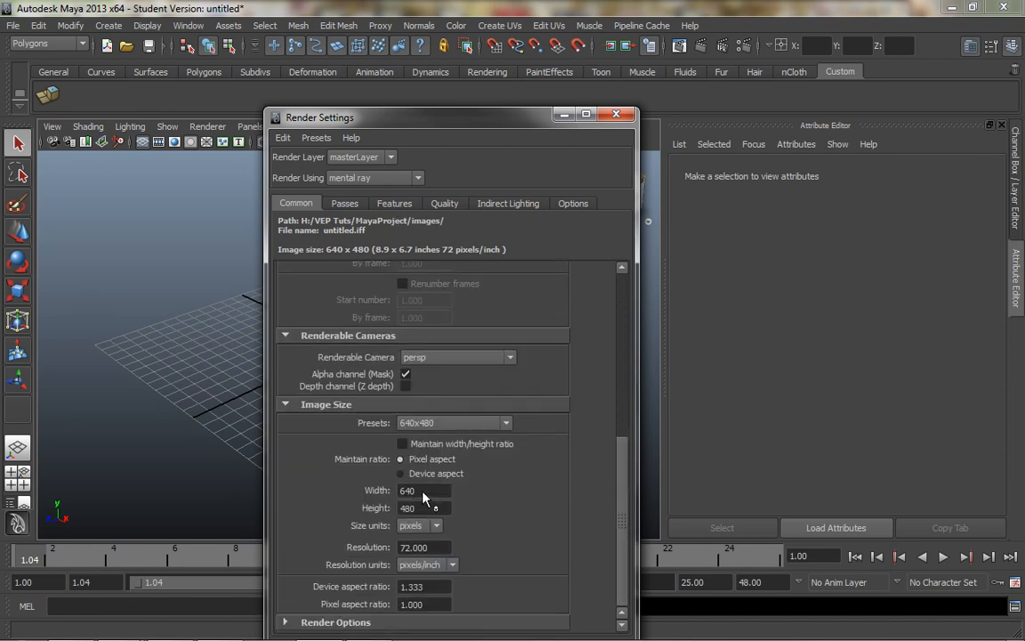
click(450, 423)
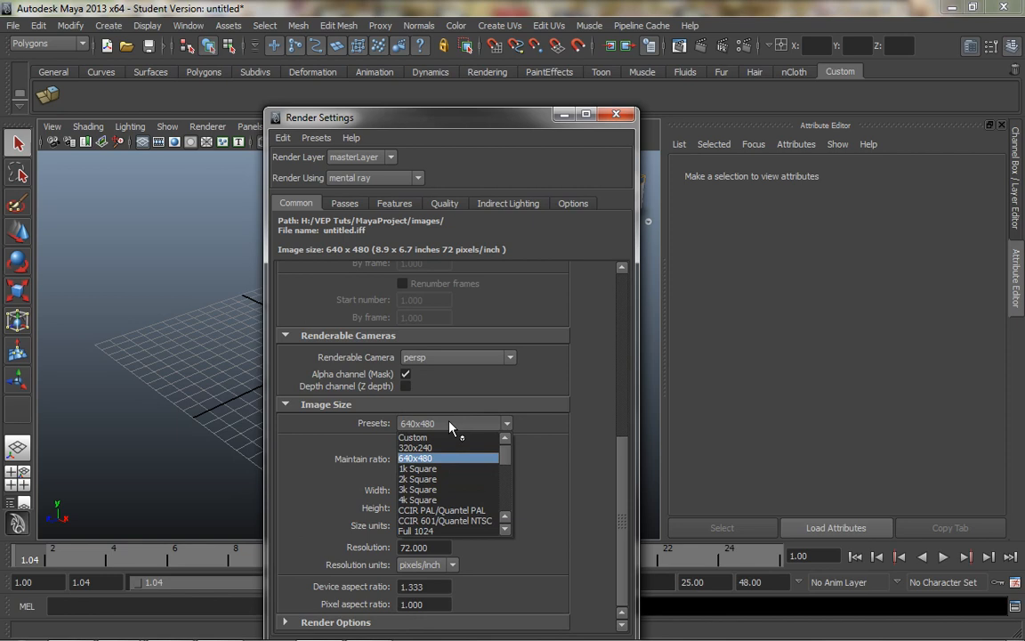
click(506, 530)
click(505, 530)
click(505, 530)
click(505, 530)
click(506, 530)
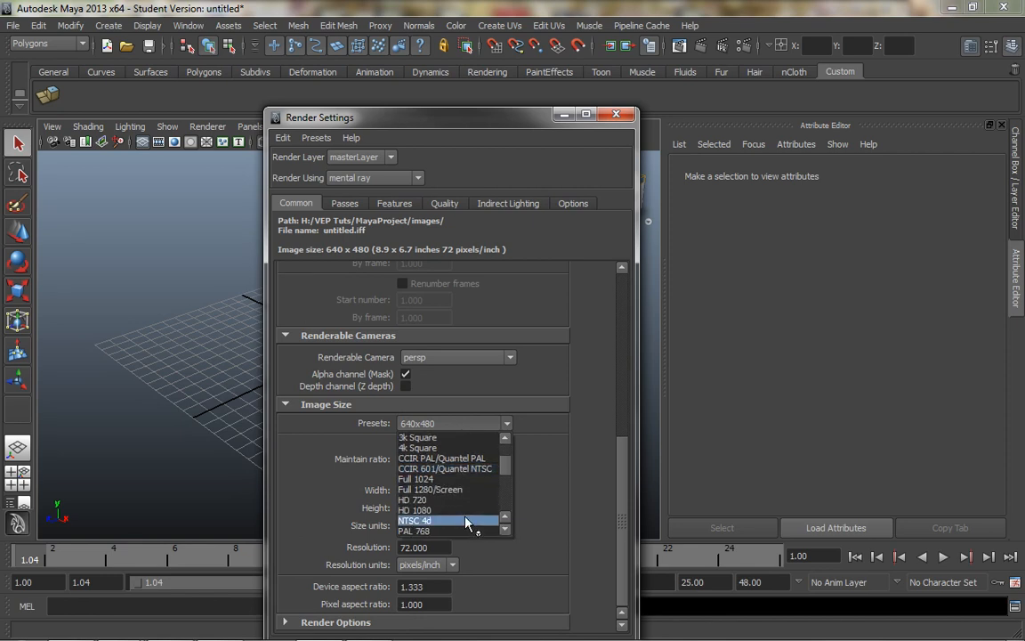
click(445, 510)
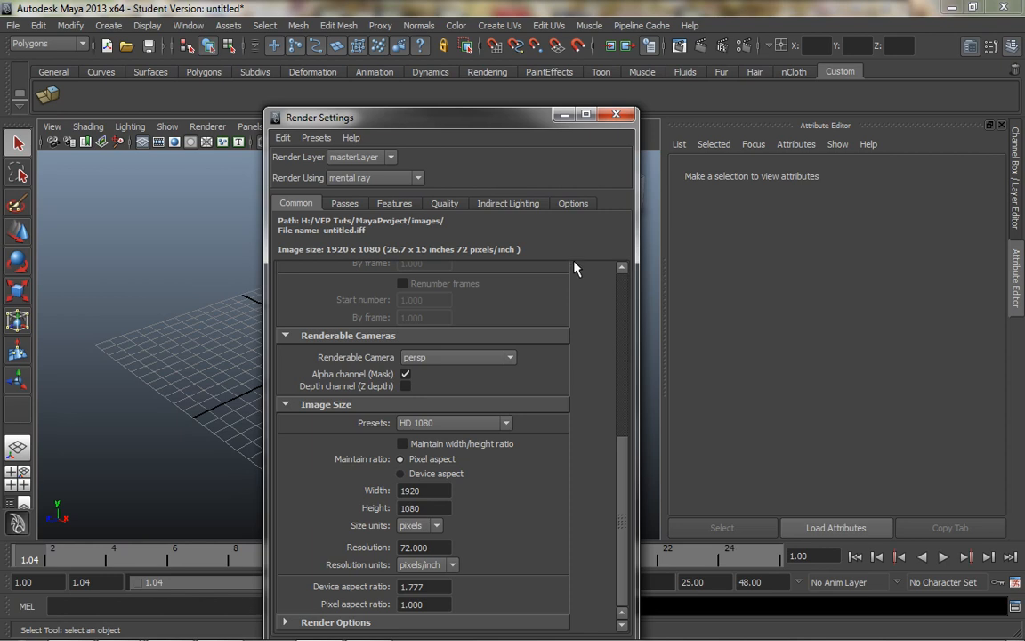
drag(623, 450, 624, 384)
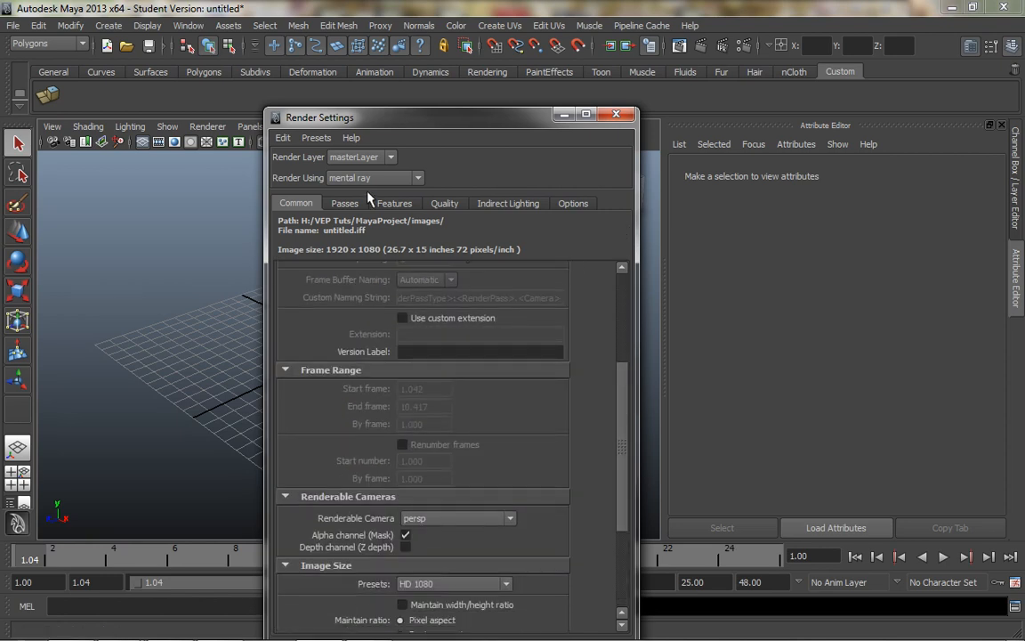
click(616, 116)
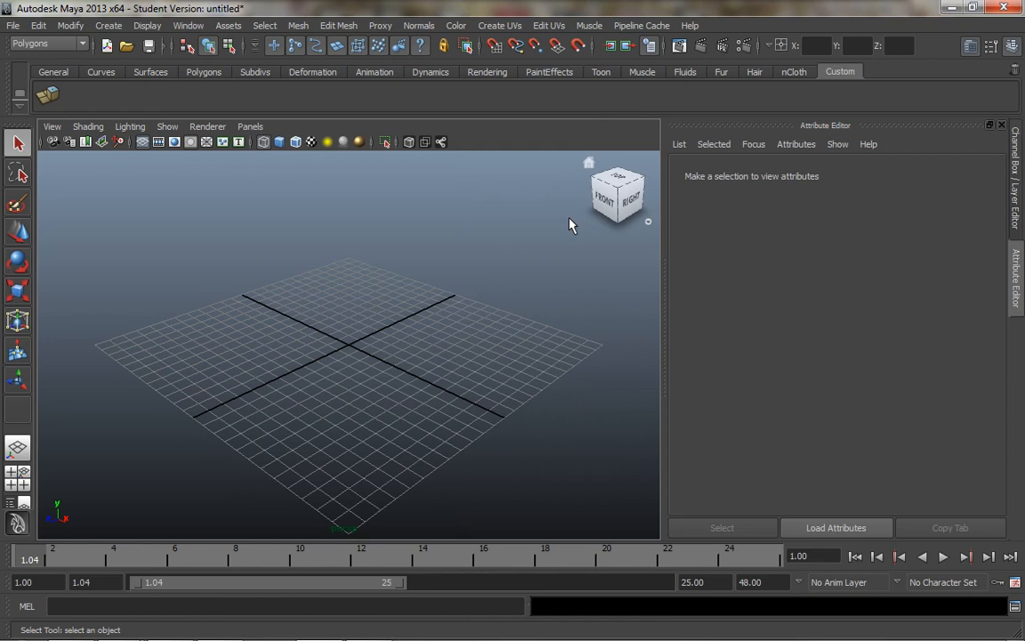
click(53, 128)
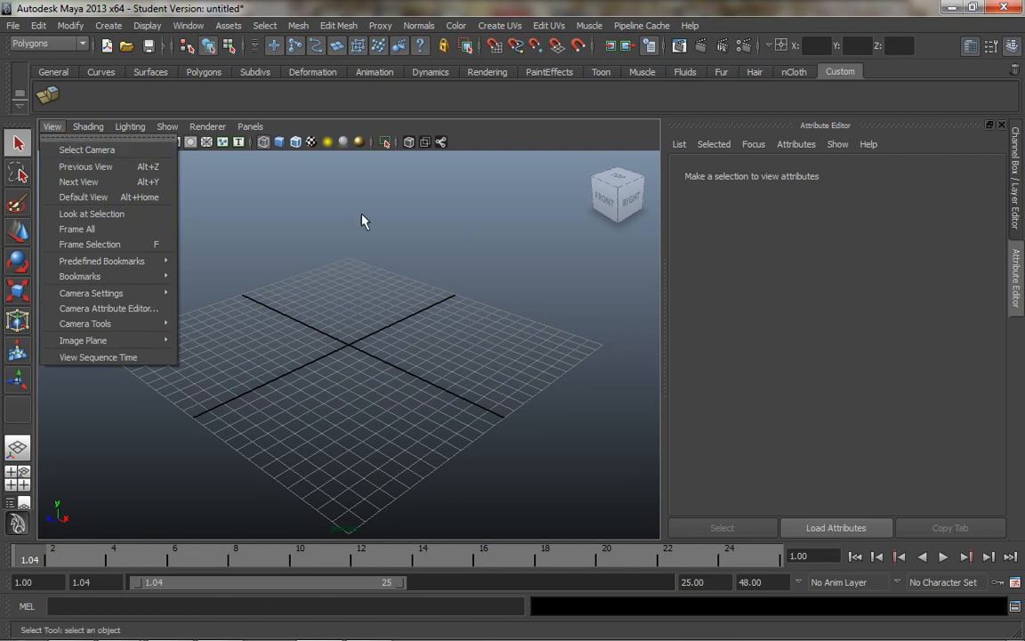
click(390, 227)
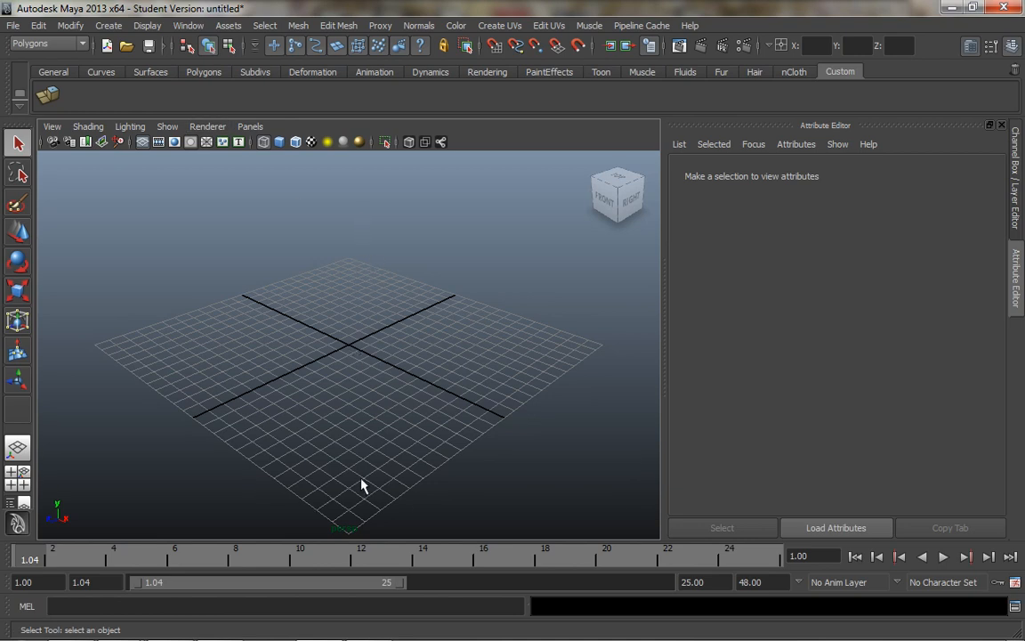
scroll(350, 354, up, 5)
scroll(349, 353, down, 6)
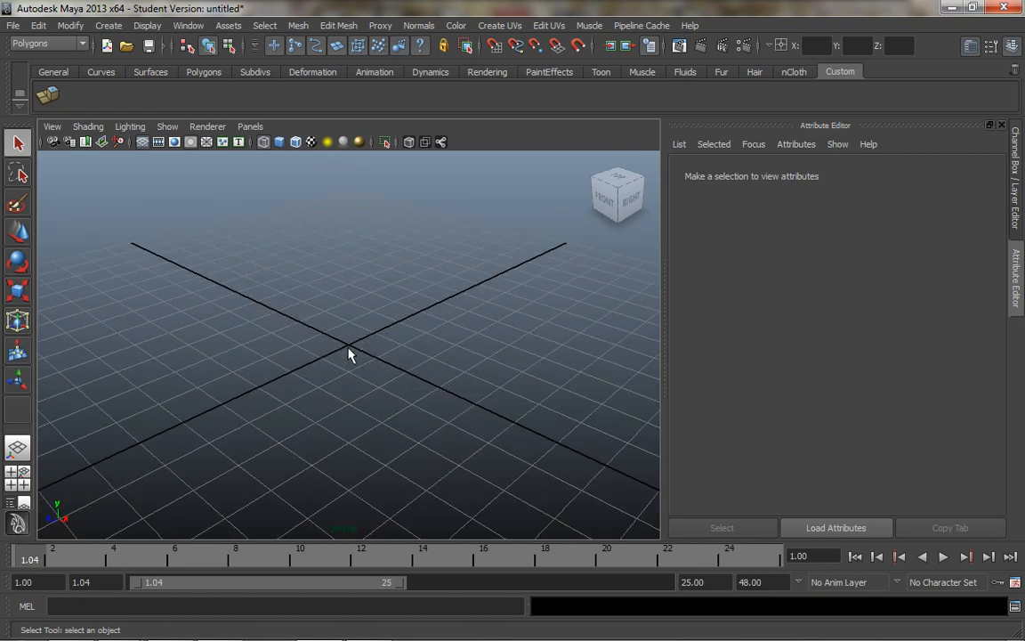
scroll(349, 352, up, 2)
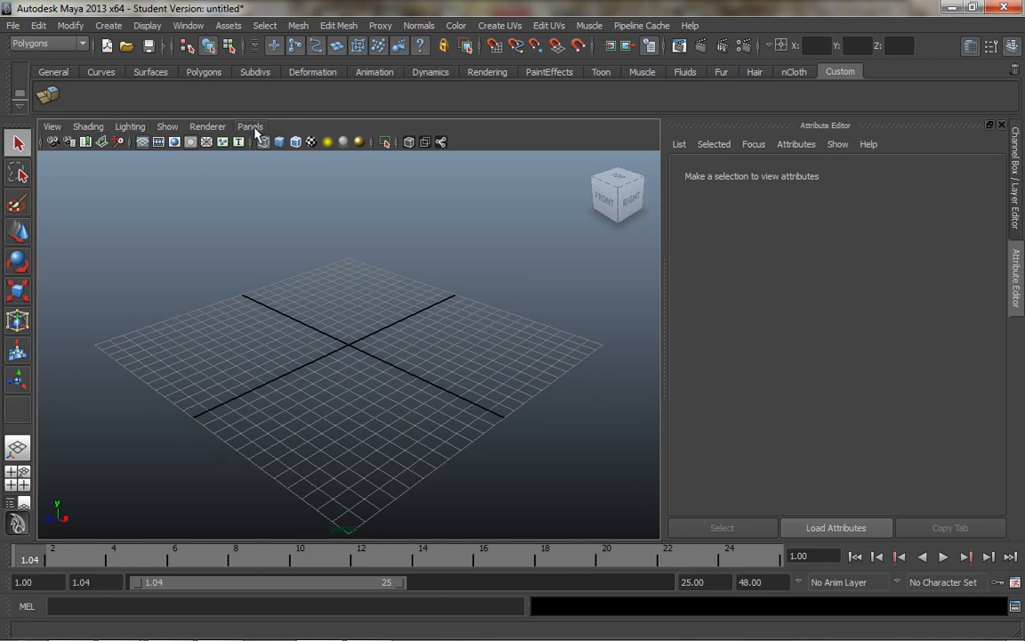
Step: Create a basic camera at the origin and inspect its size against the grid
click(102, 27)
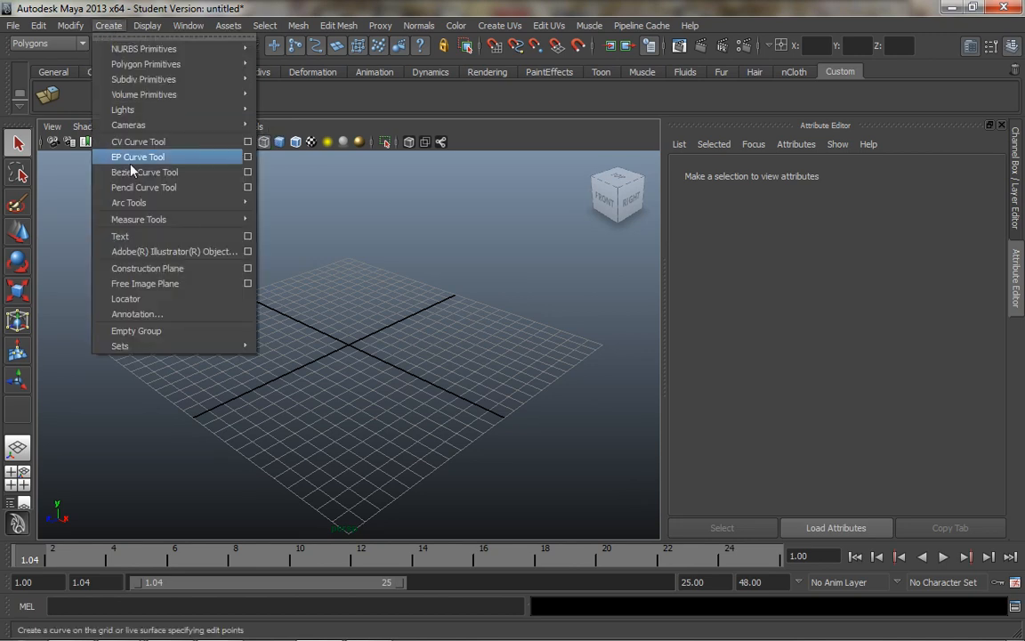
mouse_move(151, 124)
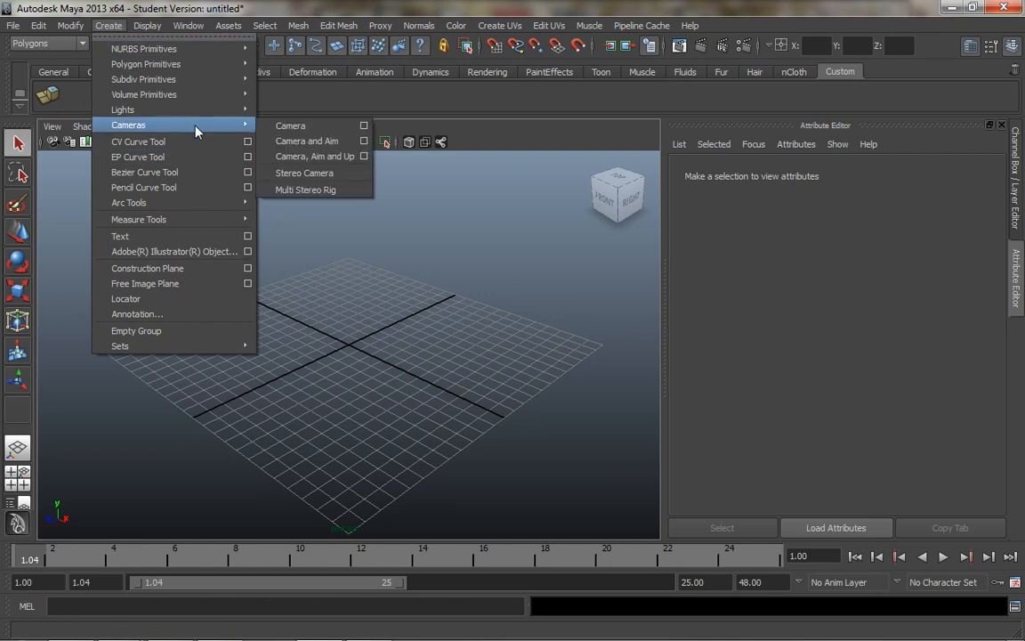
click(300, 133)
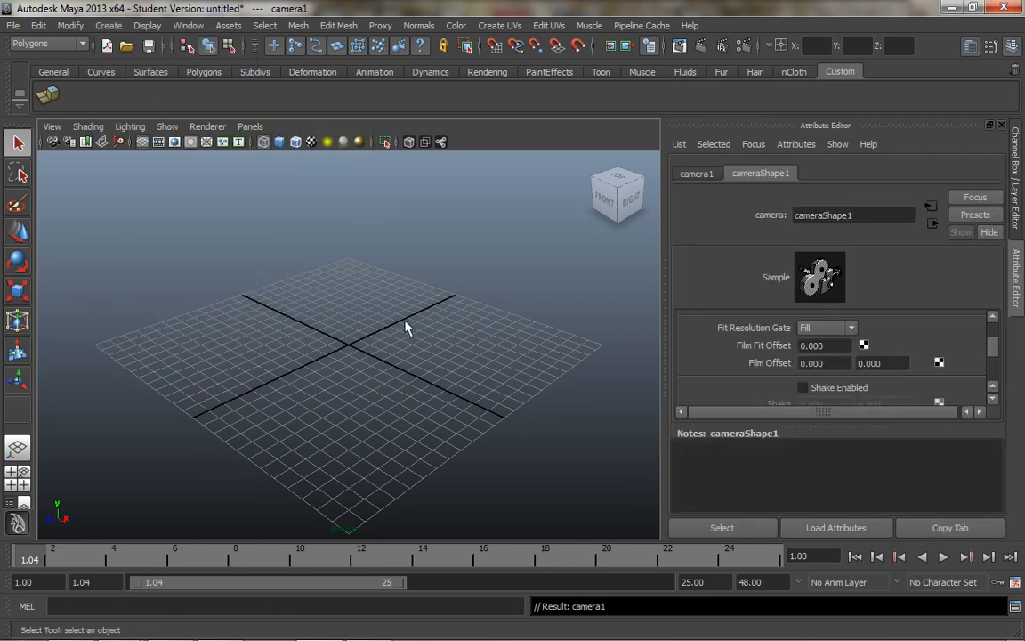
scroll(381, 345, up, 6)
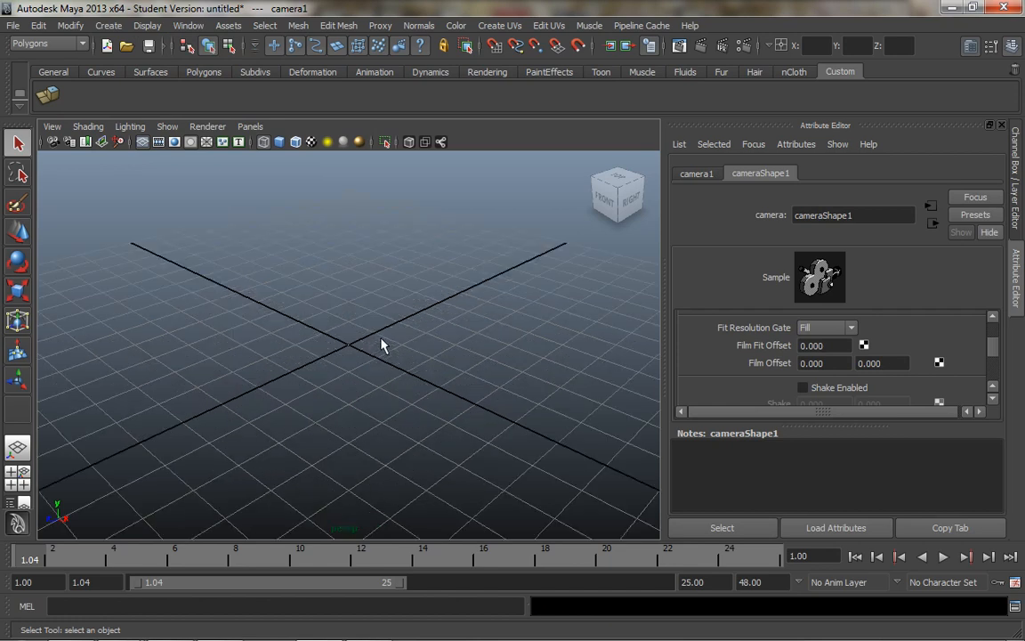
scroll(381, 345, up, 3)
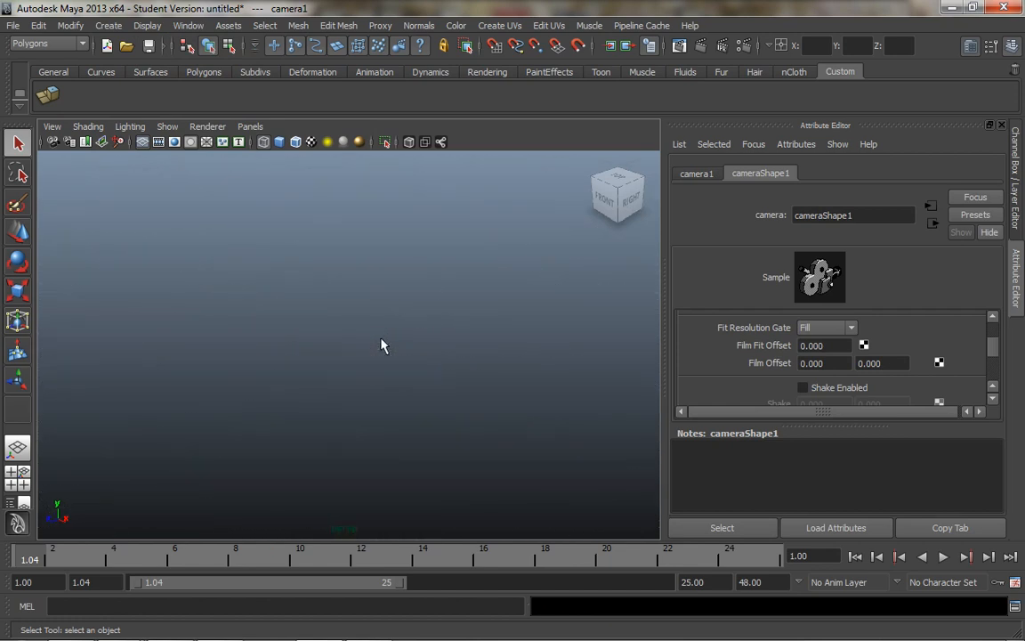
scroll(380, 345, up, 1)
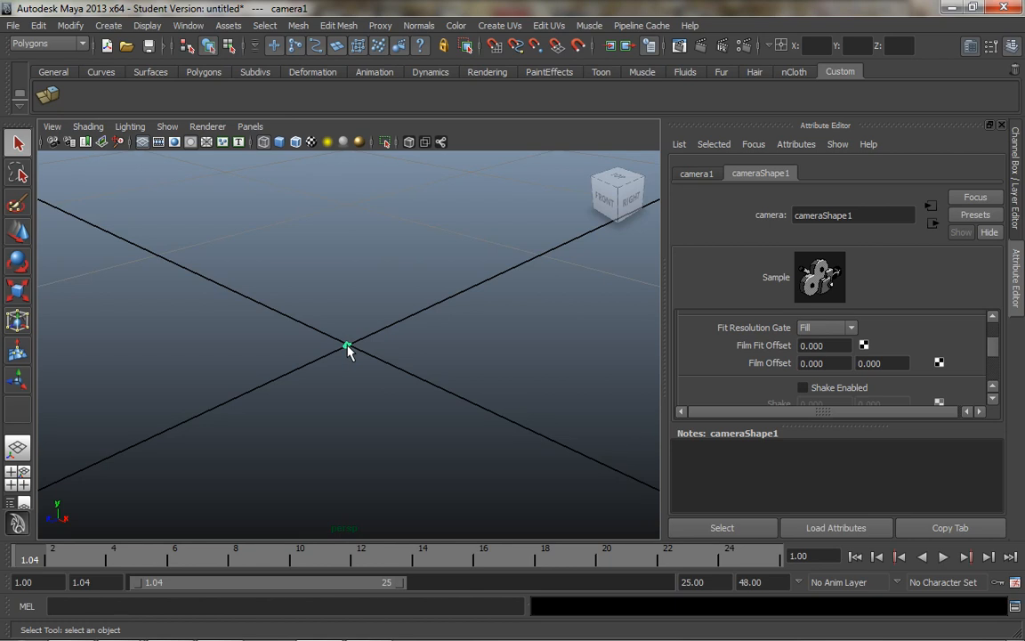
scroll(412, 365, up, 3)
scroll(346, 348, down, 8)
scroll(392, 341, up, 2)
scroll(400, 341, down, 2)
Step: Open the Outliner, select camera1 in it and move the window clear of the viewport
click(187, 25)
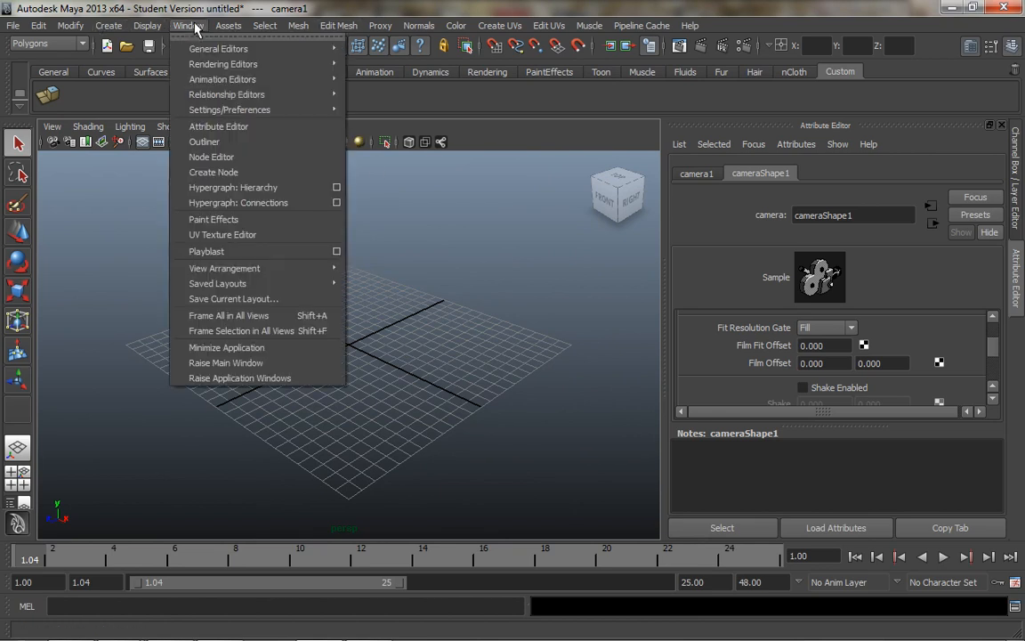
click(220, 146)
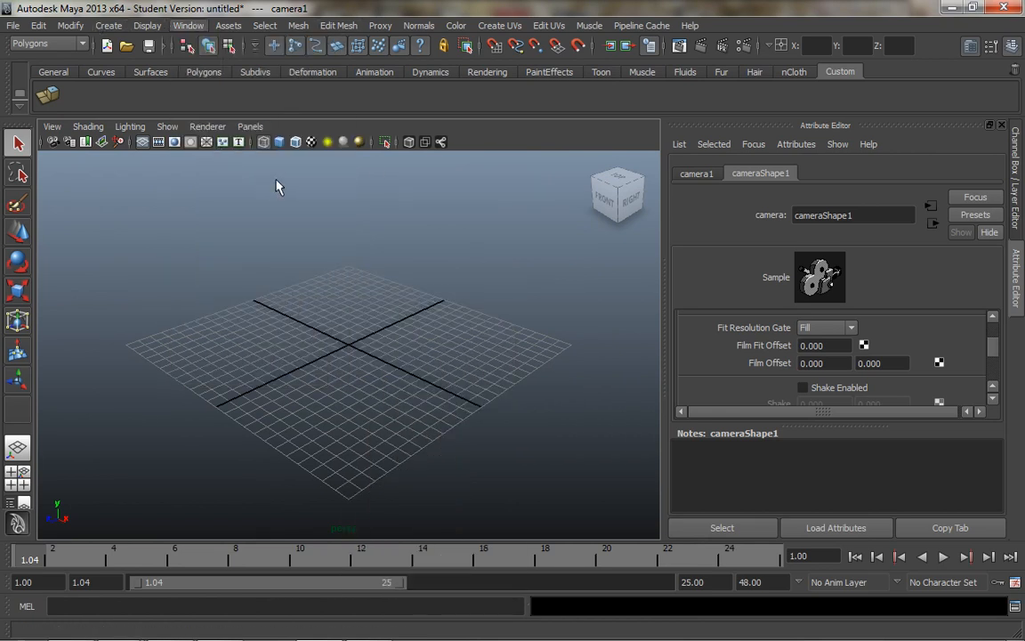
click(198, 316)
click(198, 299)
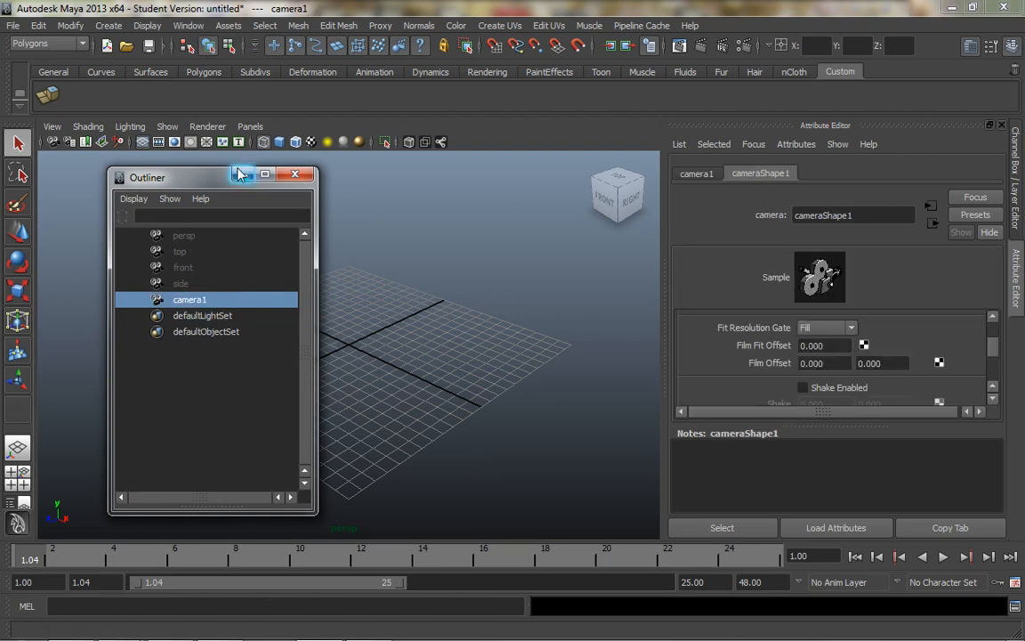
drag(205, 184, 926, 424)
scroll(318, 284, up, 5)
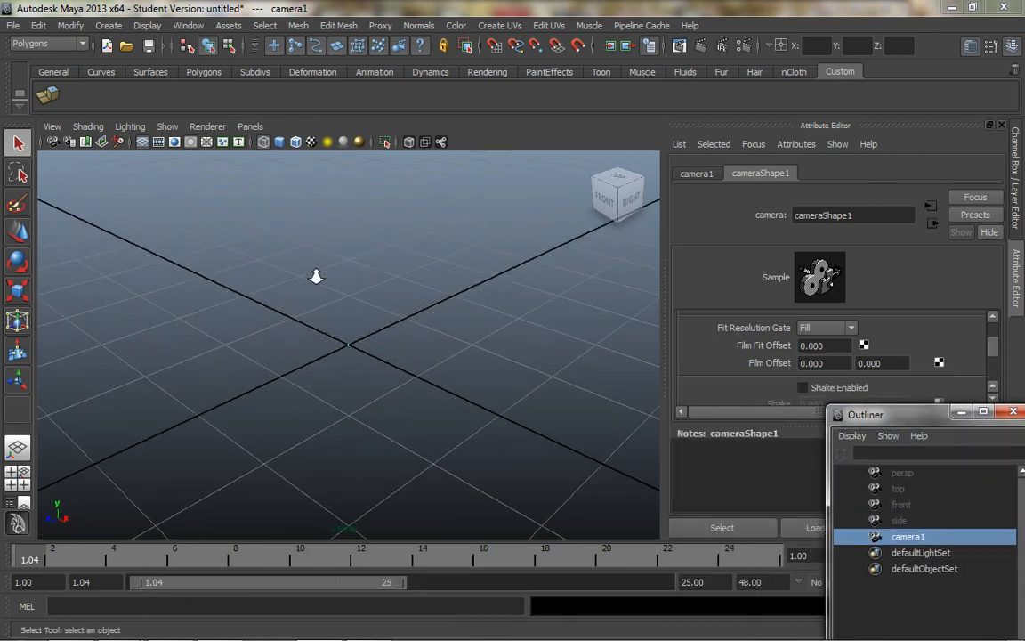
scroll(350, 352, up, 2)
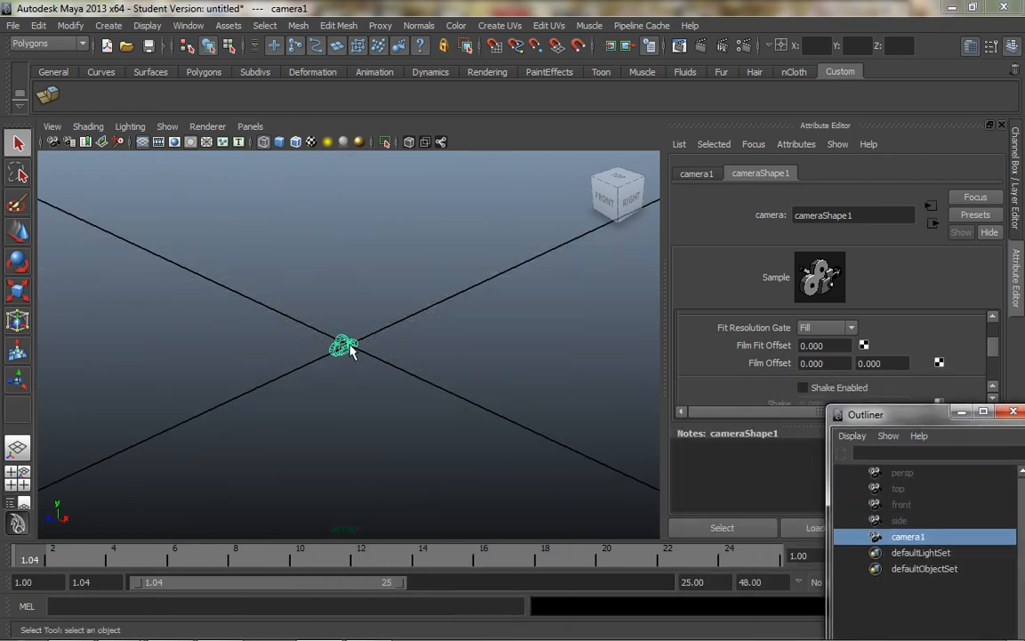
Step: Rename the camera1 transform node as AF101_25mm
click(251, 127)
mouse_move(267, 143)
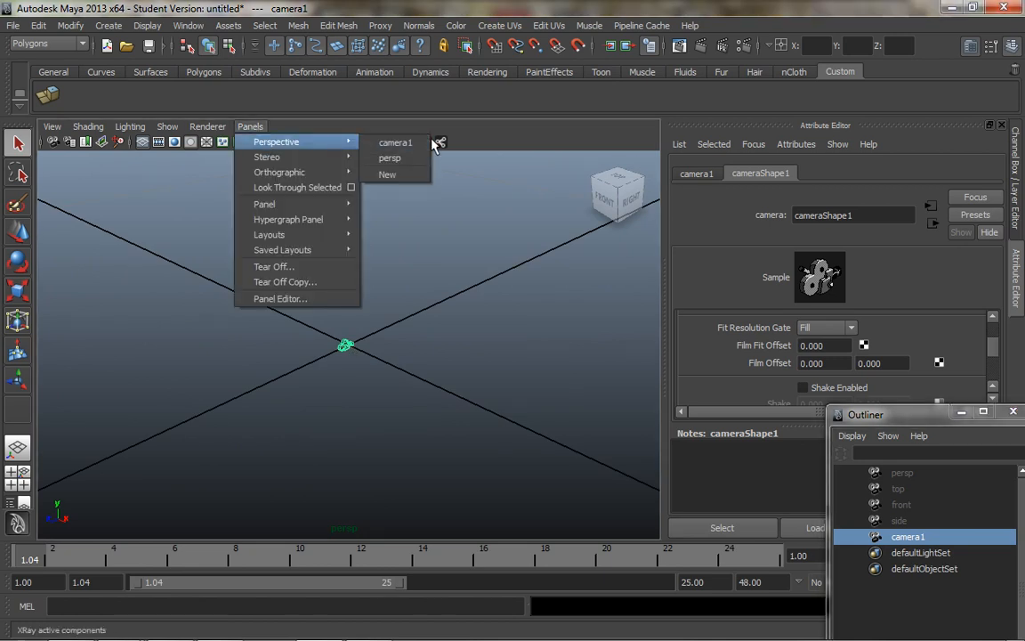
click(697, 173)
double_click(806, 215)
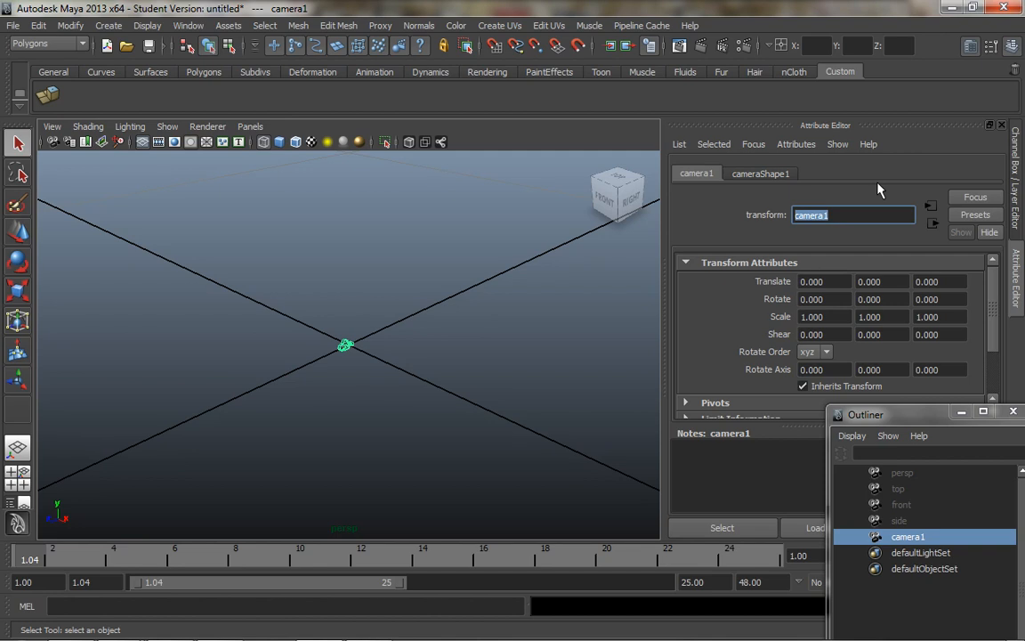
text(AF101_2)
text(mm)
click(541, 352)
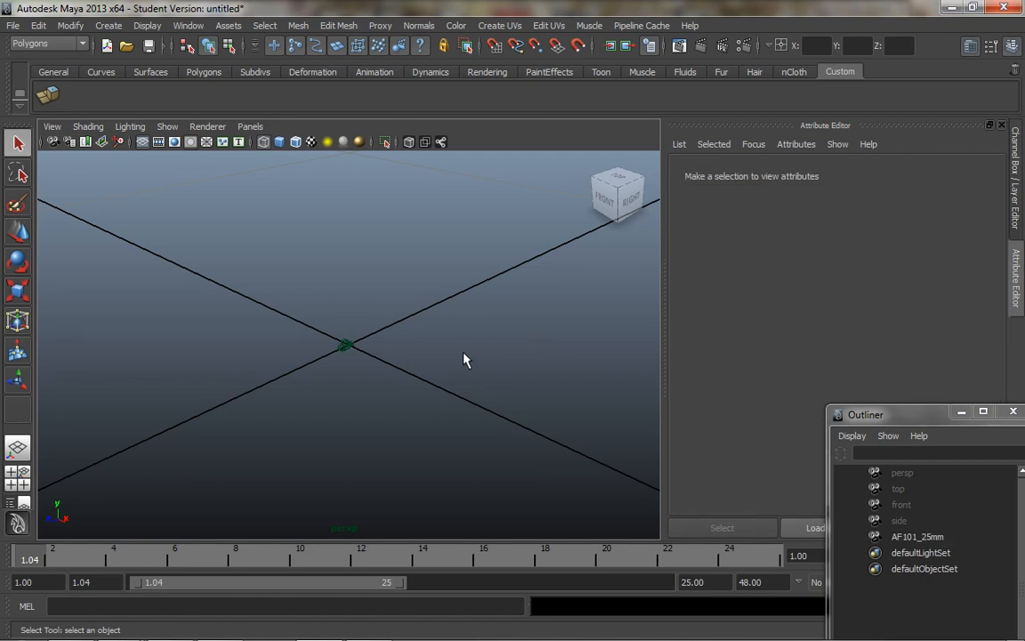
Step: Select the AF101_25mm camera and make the viewport look through it
click(345, 346)
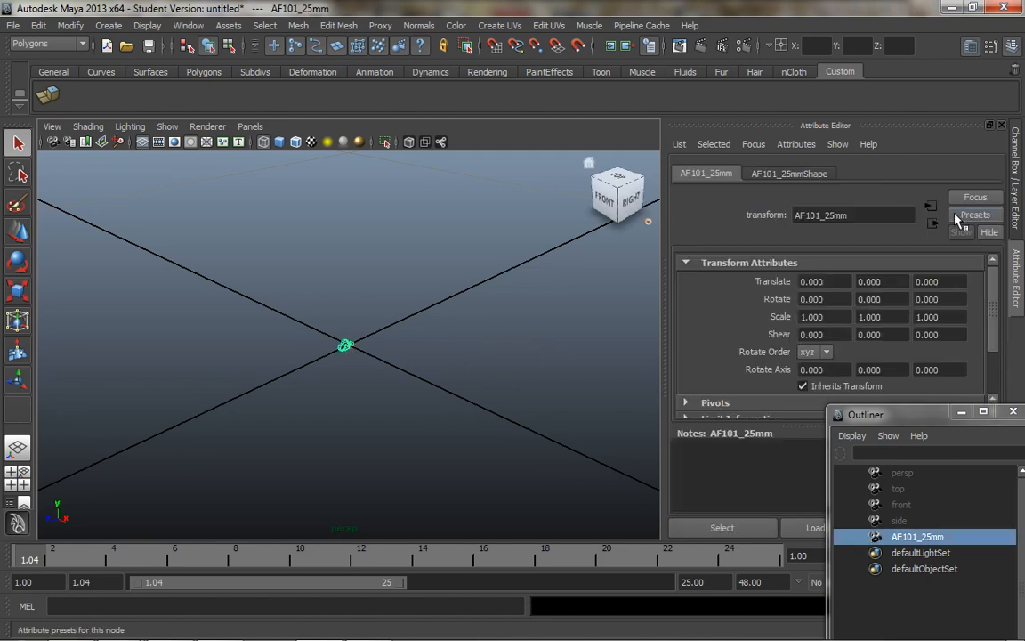
click(250, 126)
mouse_move(267, 143)
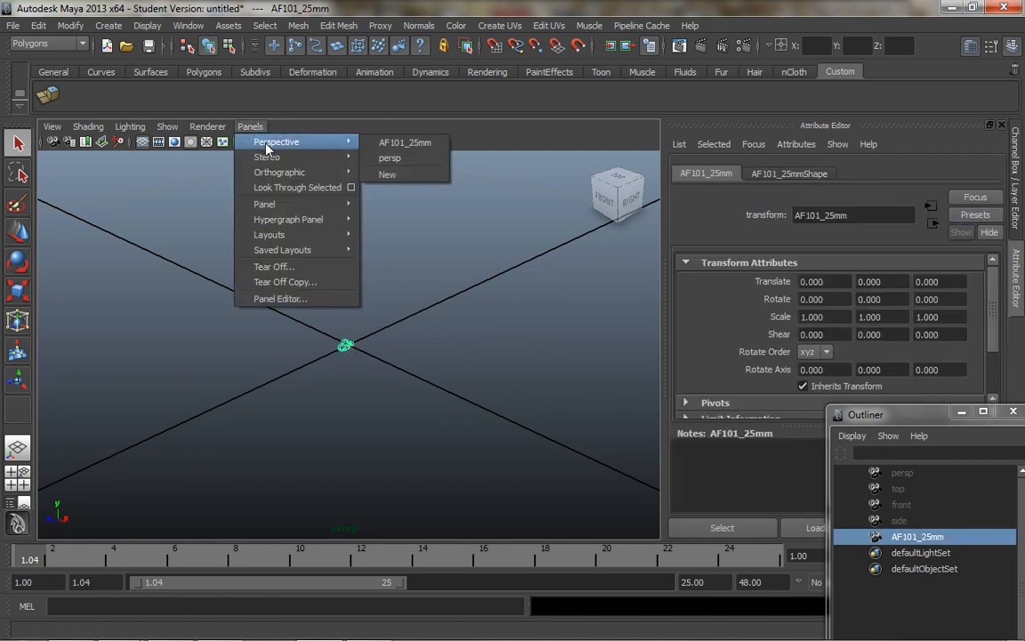
click(406, 145)
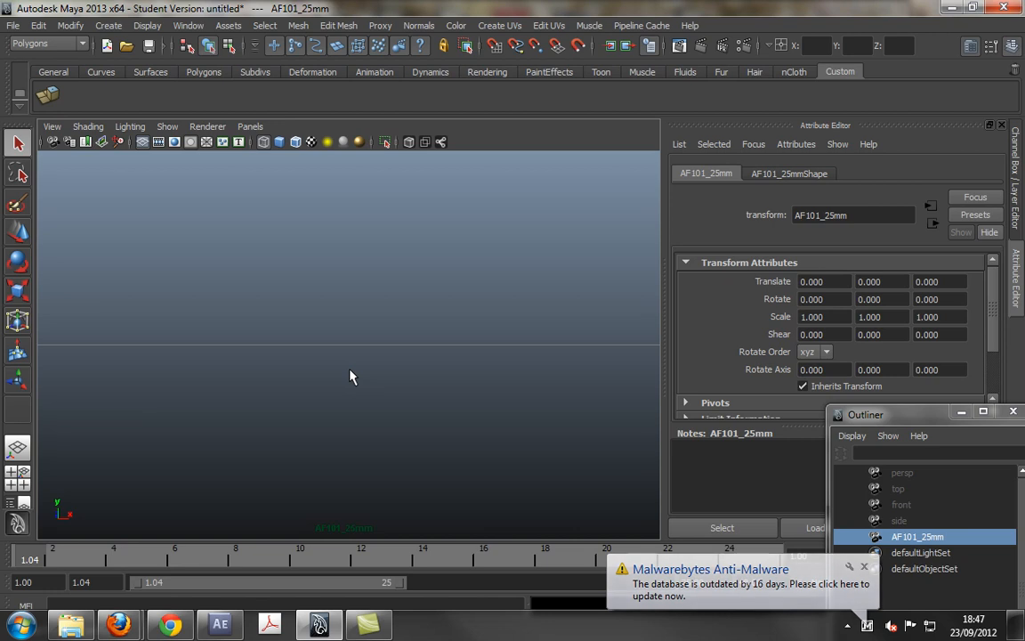
Step: Show the four-view layout and replace the top view with the persp view
key(space)
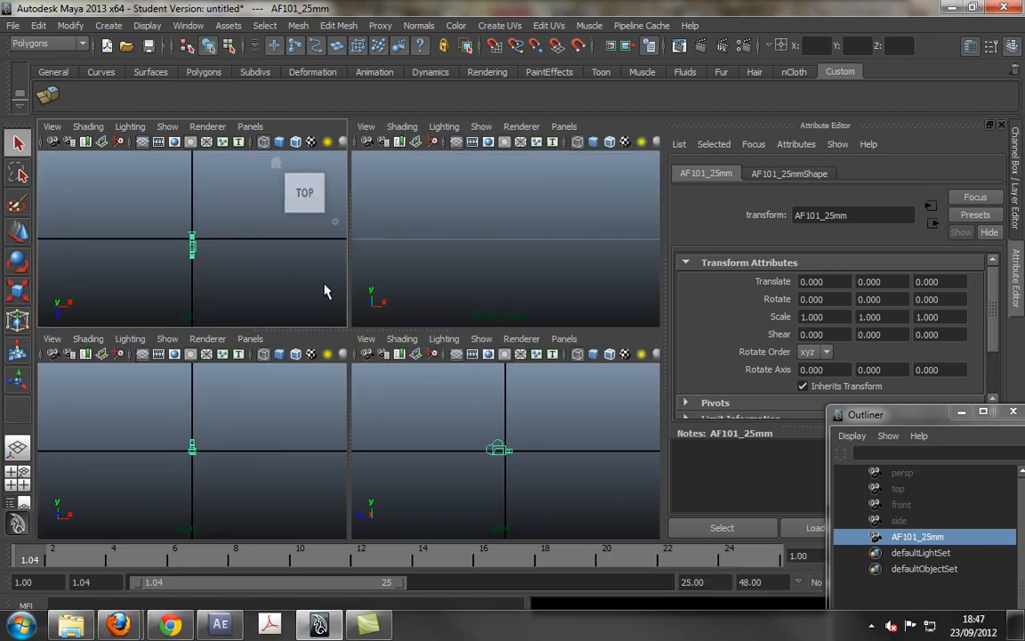
click(235, 266)
click(250, 127)
mouse_move(280, 142)
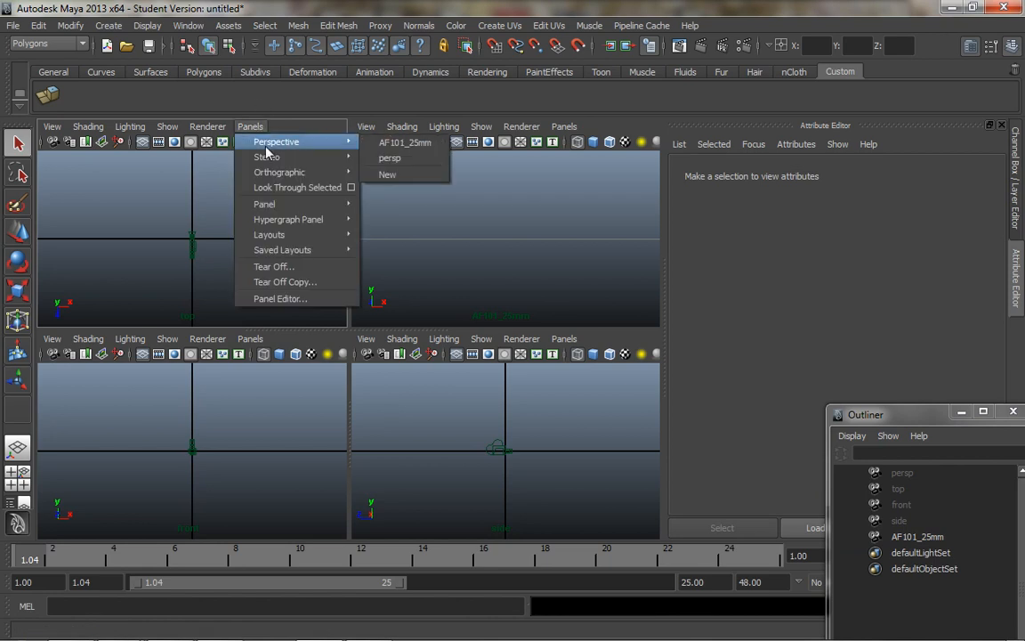
click(384, 160)
Step: Move the AF101_25mm camera above the grid to about 0.165, 0.190, 0.183
click(190, 239)
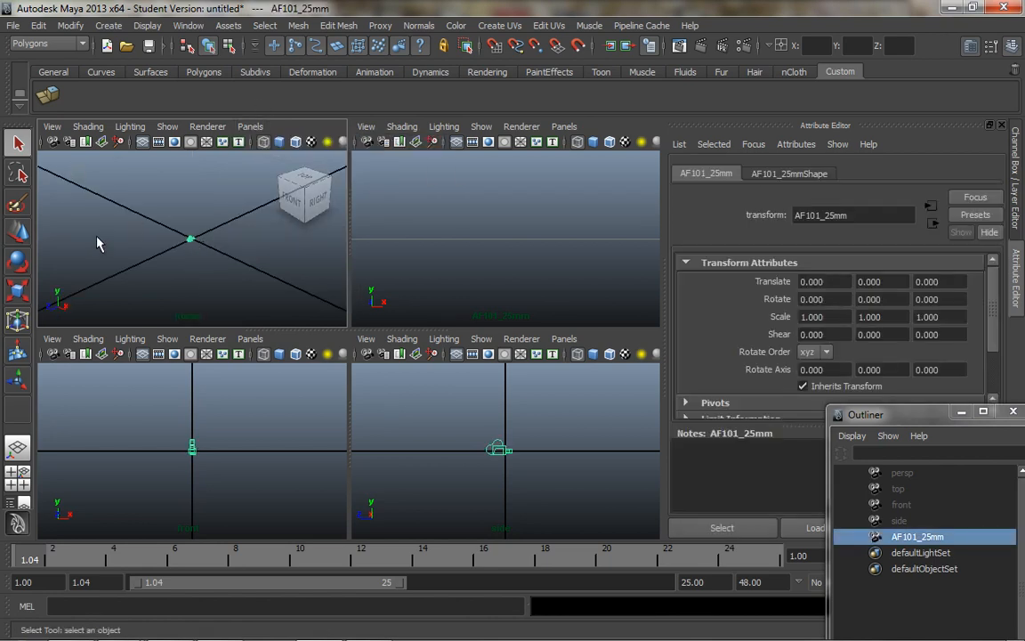
key(w)
drag(192, 190, 286, 206)
drag(210, 204, 118, 255)
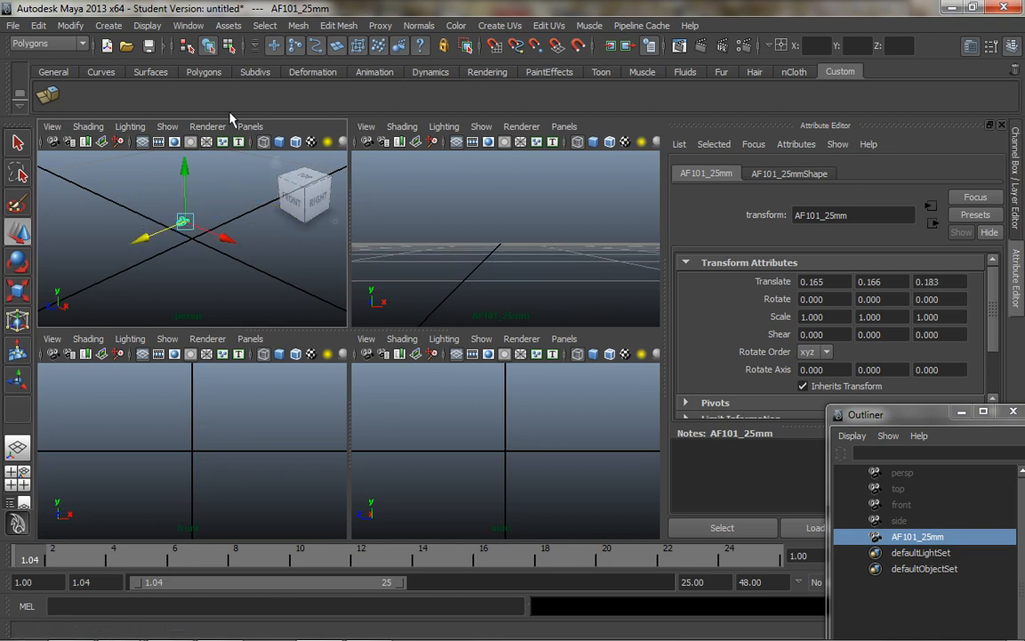
drag(183, 171, 183, 159)
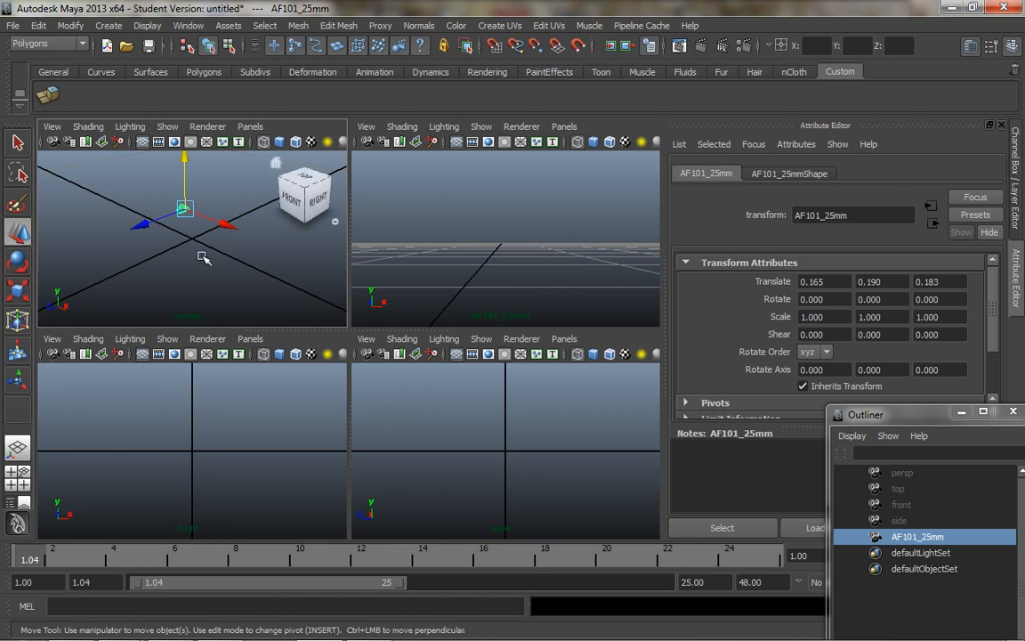
Step: Maximize the AF101_25mm camera view and display its Resolution Gate
click(574, 231)
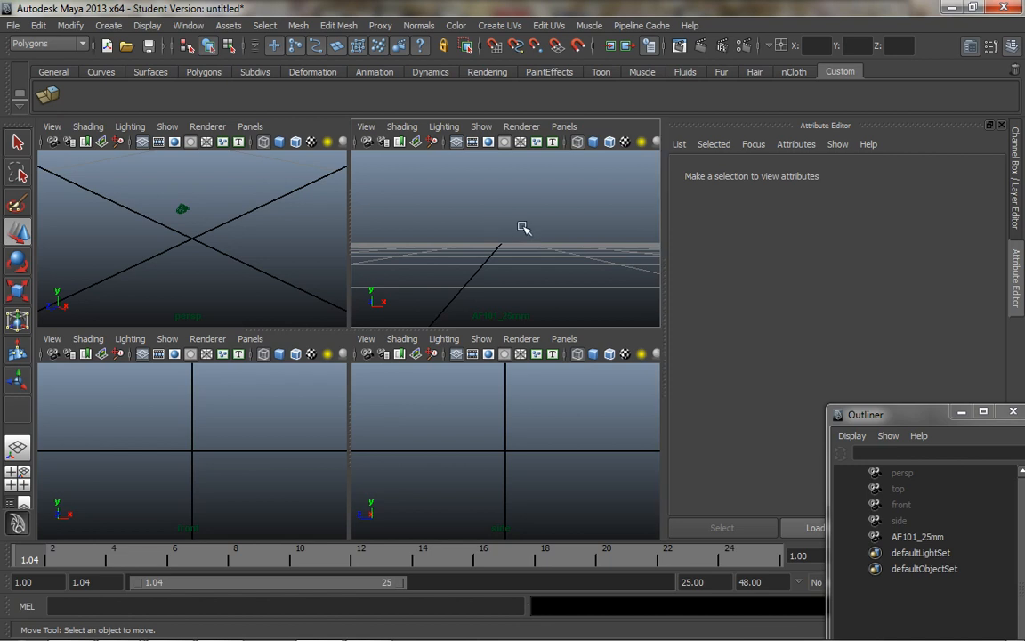
key(space)
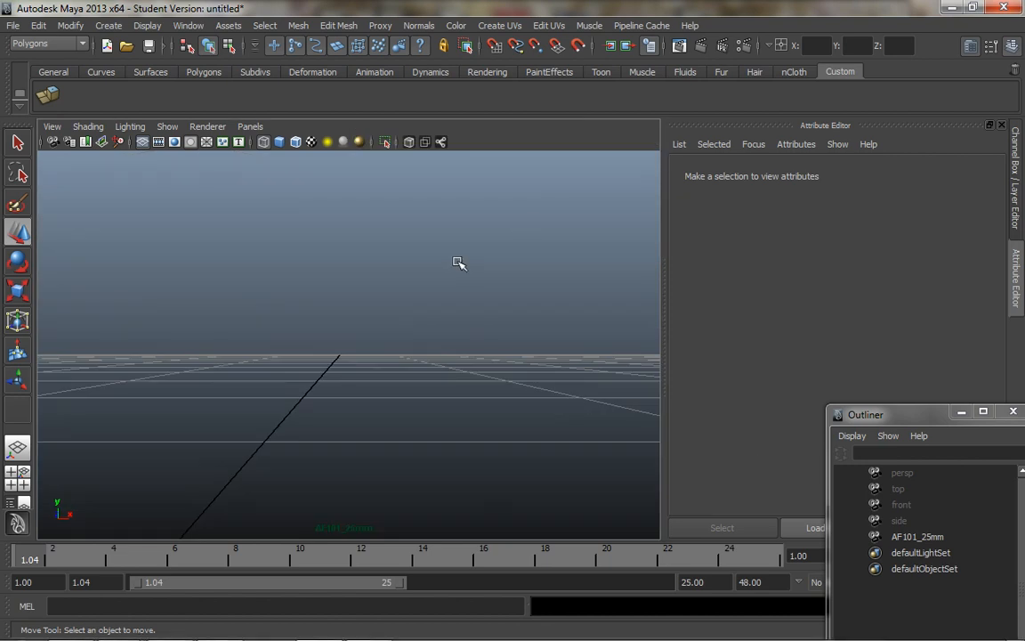
click(52, 129)
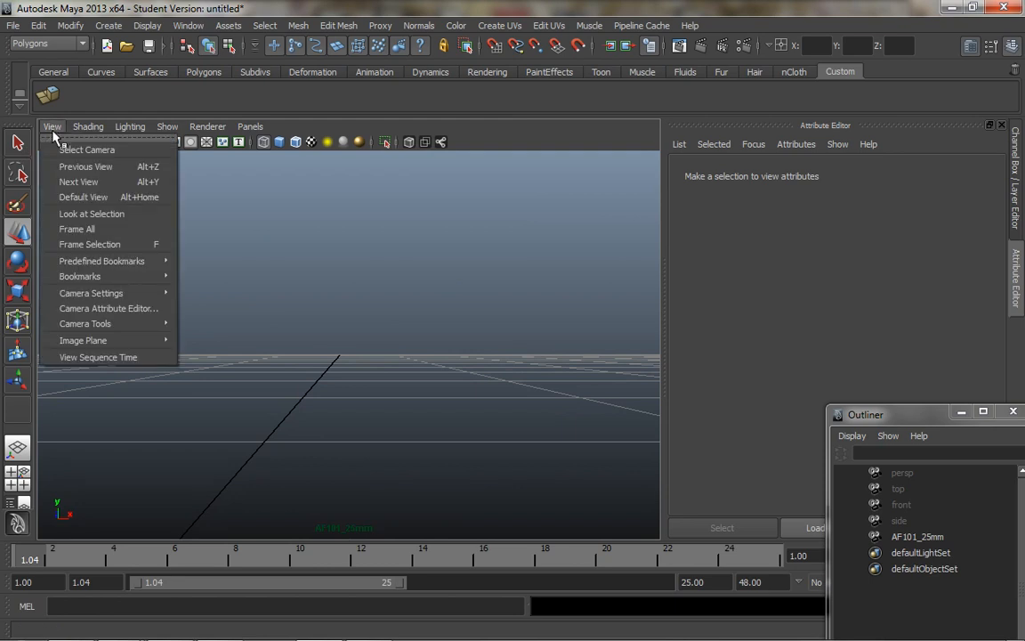
mouse_move(98, 293)
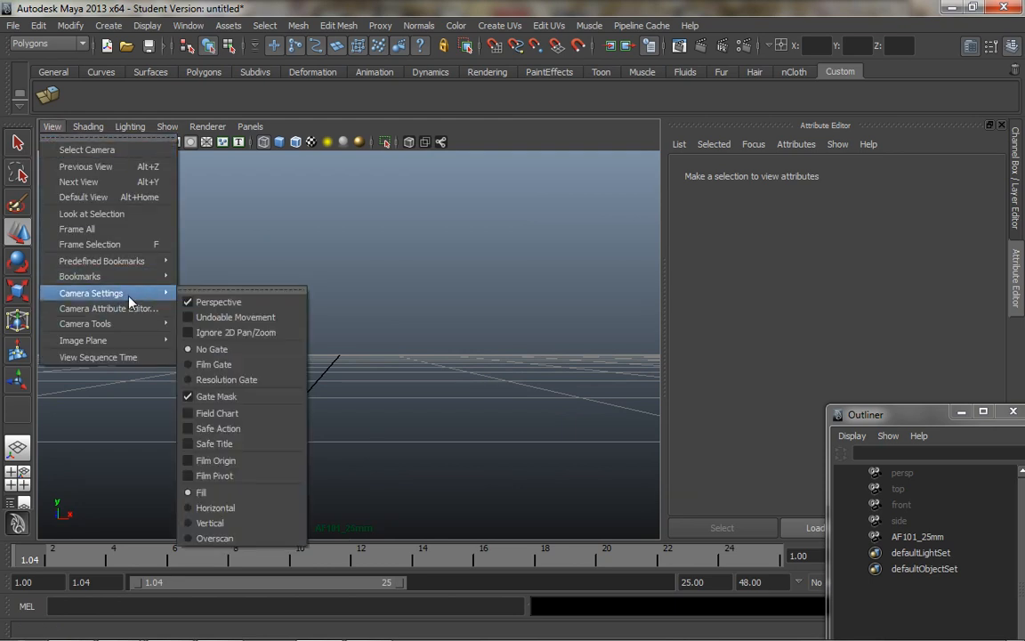
click(189, 383)
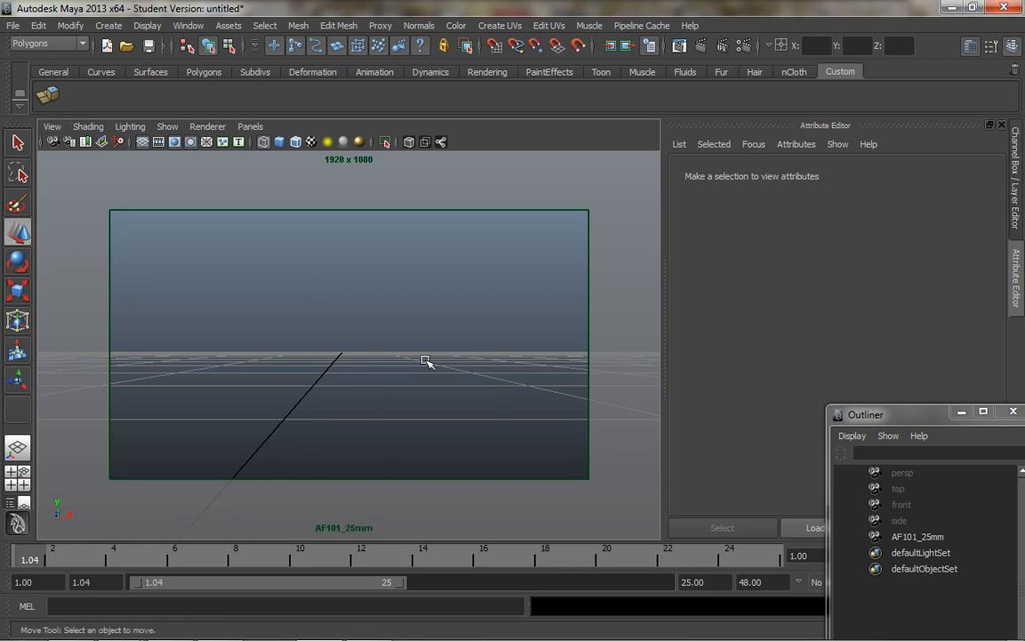
Step: Select the camera from its own view, check the Channel Box and return to the Attribute Editor
click(52, 126)
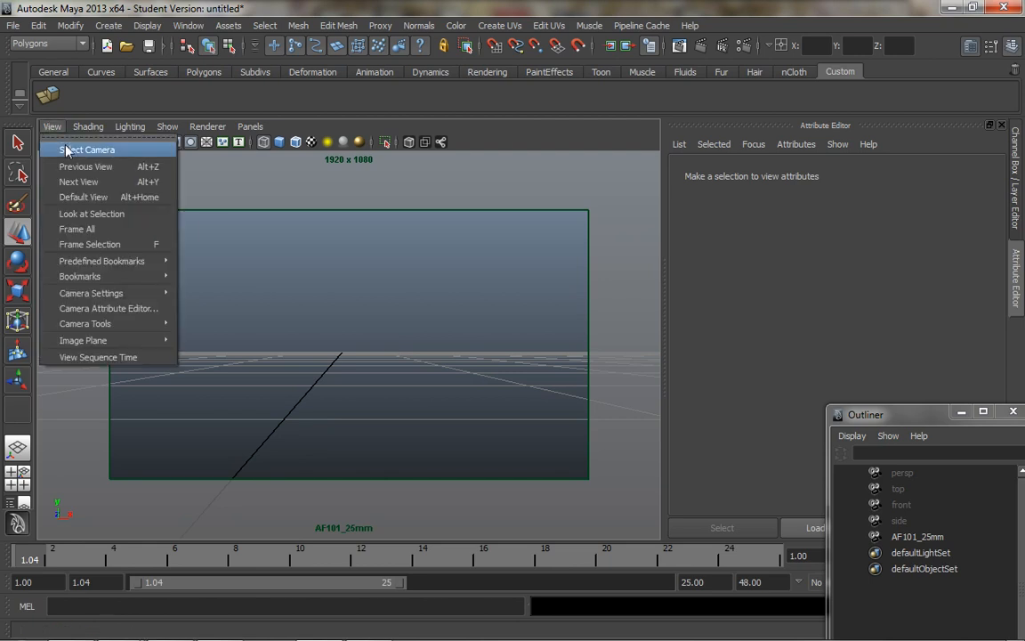
click(65, 151)
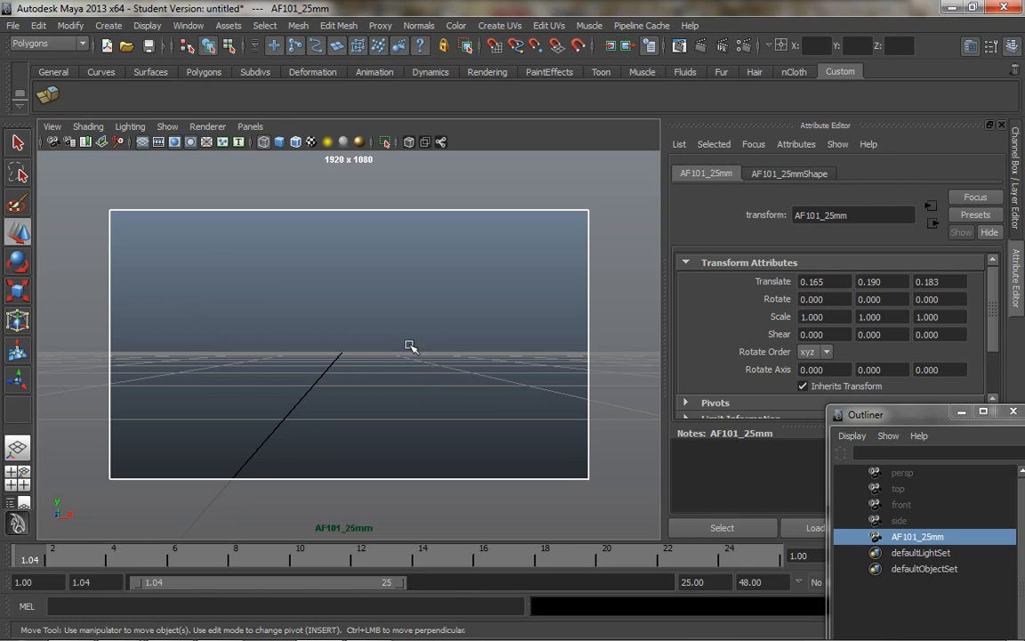
click(1017, 267)
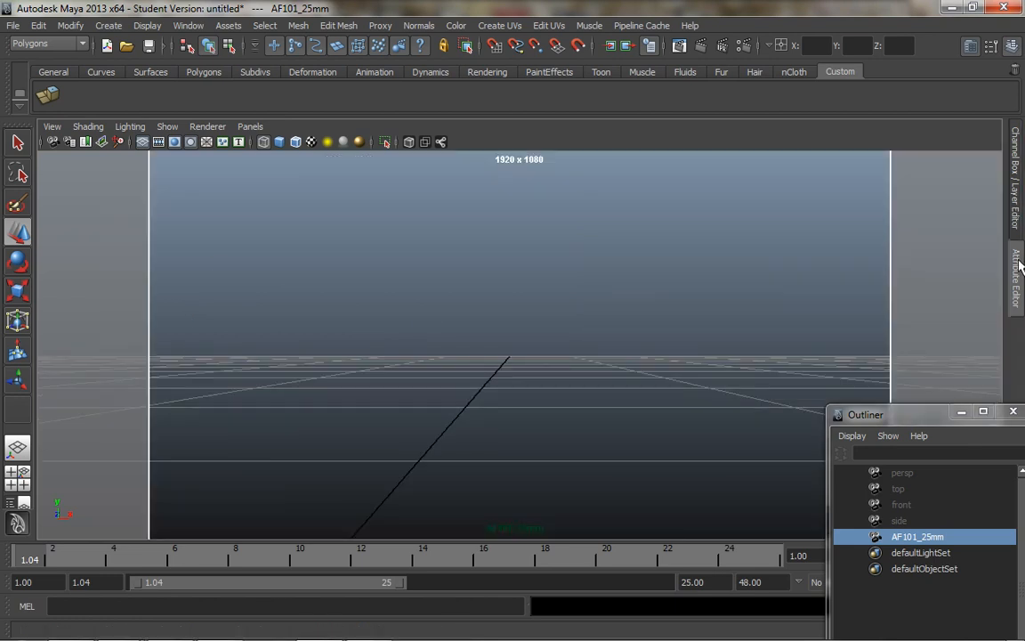
click(1017, 267)
click(1017, 230)
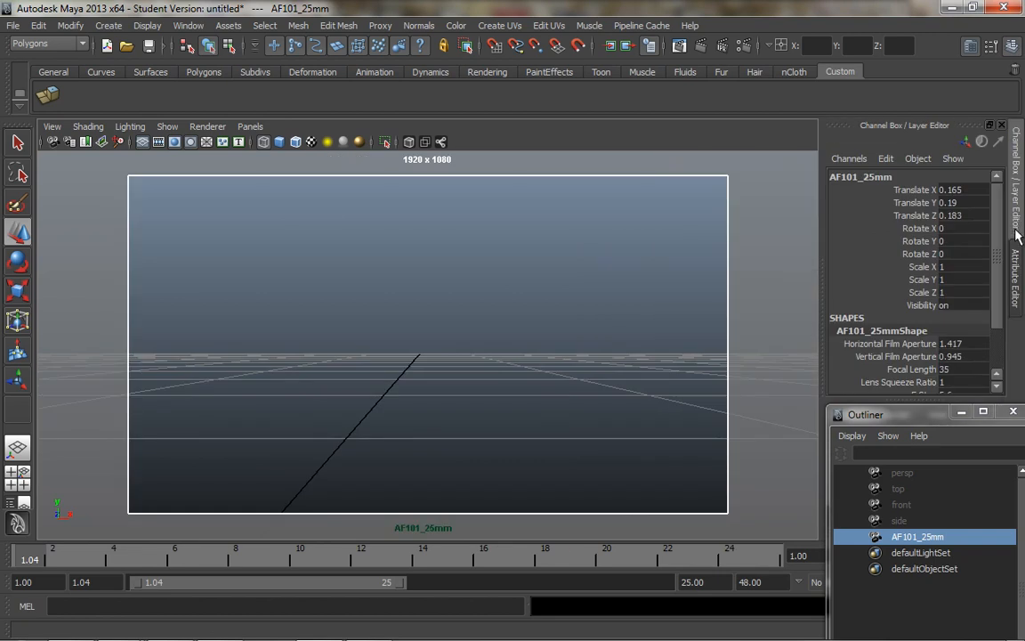
click(1018, 269)
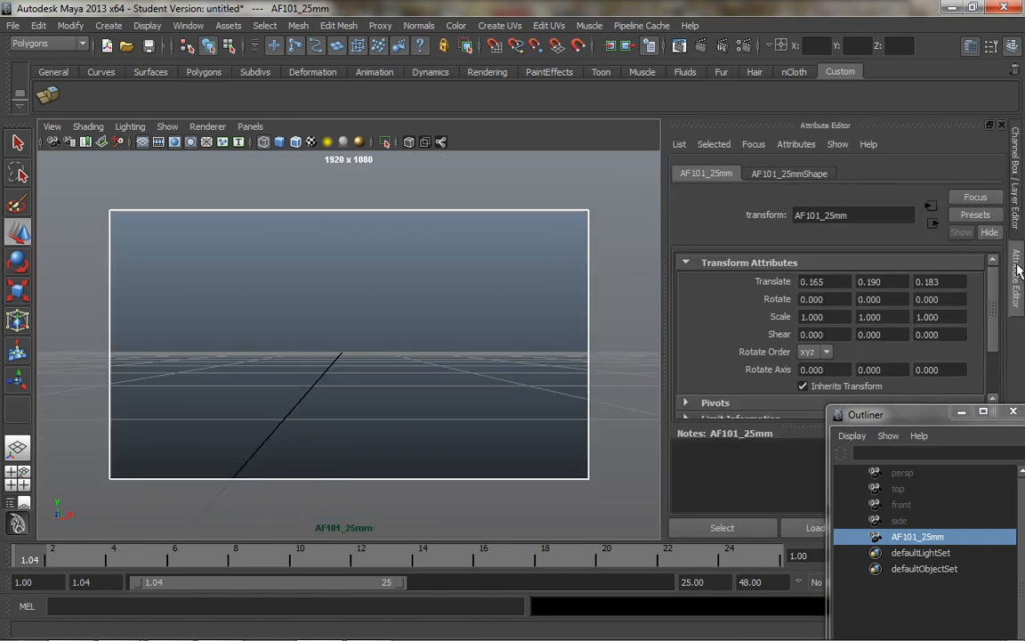
Step: Move the Outliner off the Attribute Editor, show the AF101_25mmShape attributes and enlarge their area
drag(911, 419, 259, 313)
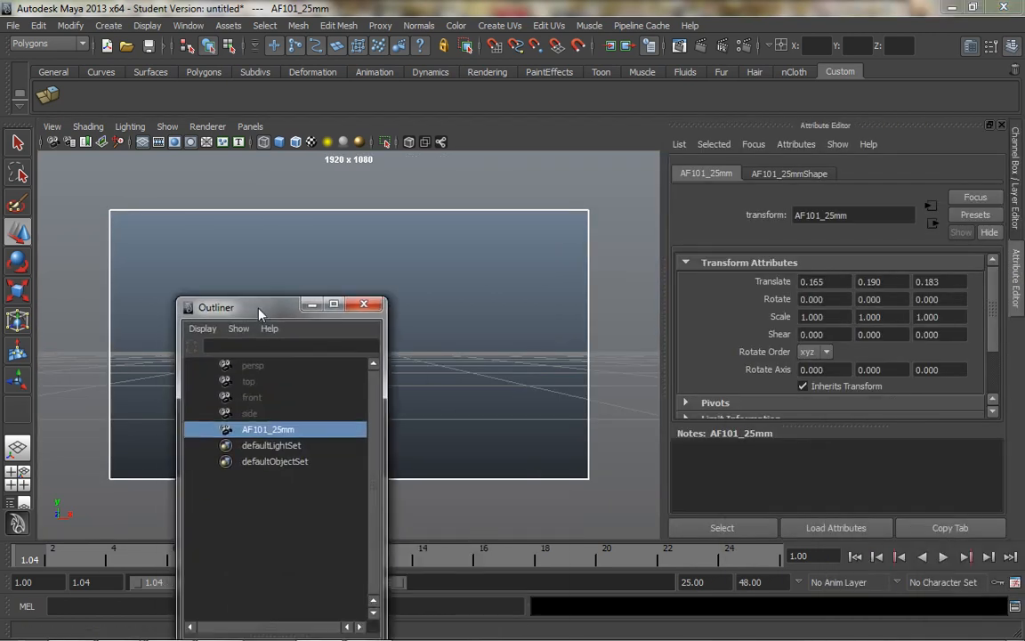
click(779, 174)
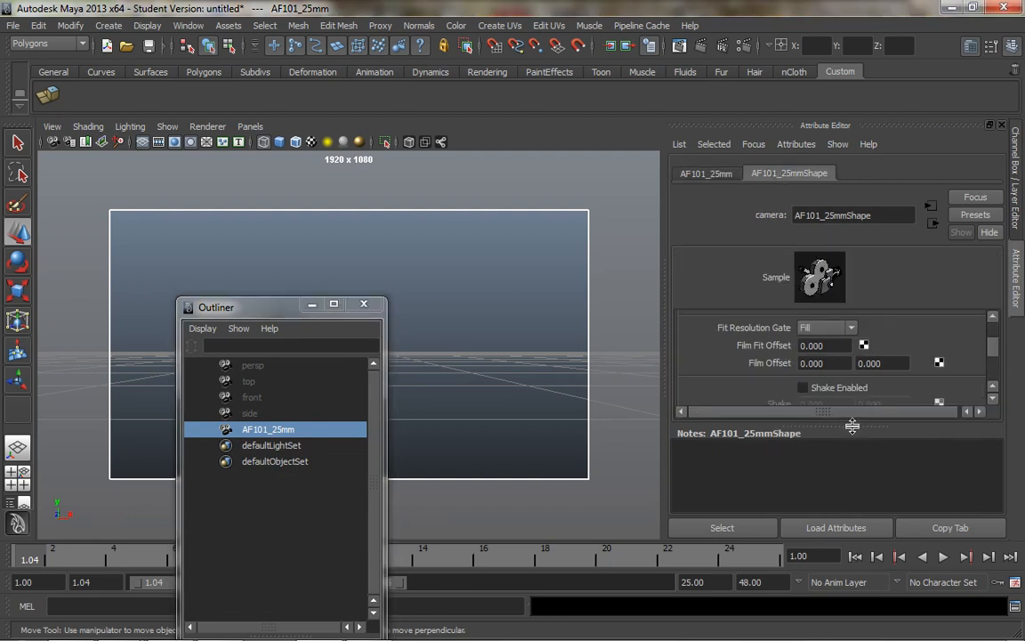
drag(852, 426, 852, 509)
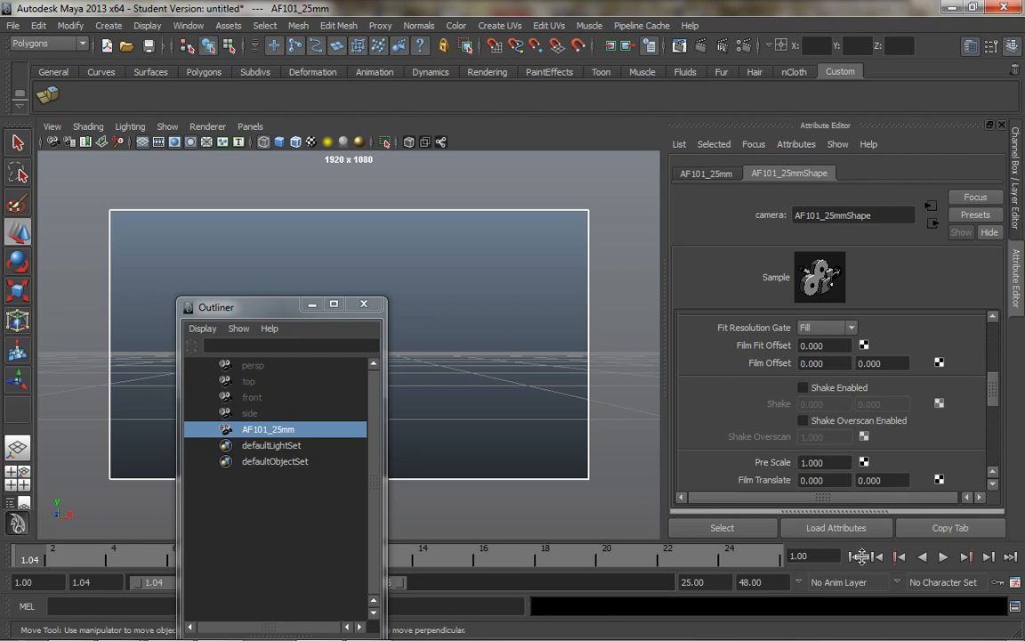
Step: Examine the AF101_25mmShape camera's Angle of View, Focal Length and Camera Aperture values
drag(993, 401, 998, 339)
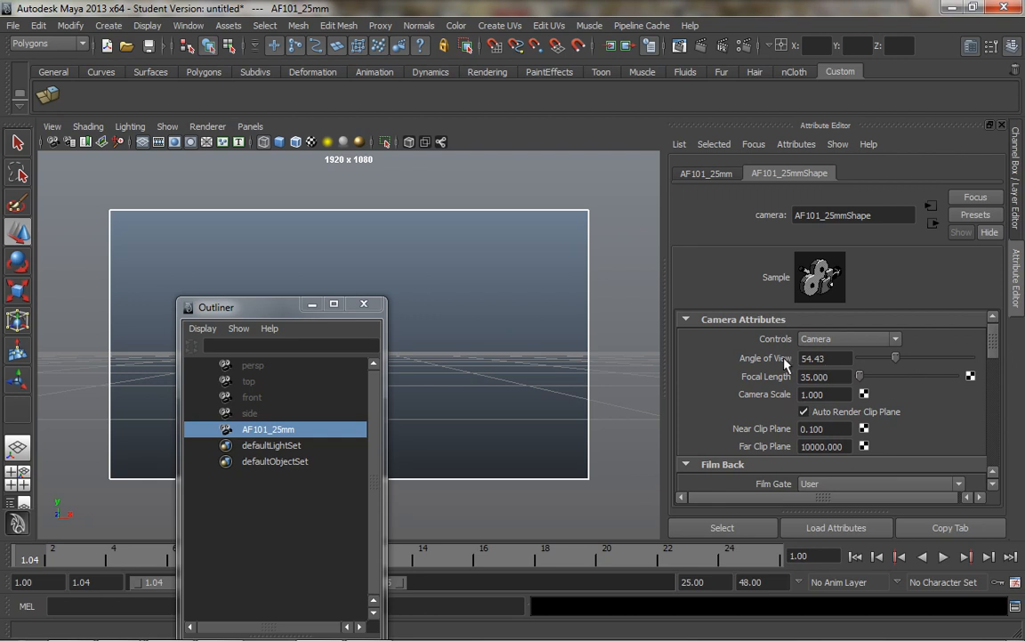
double_click(811, 358)
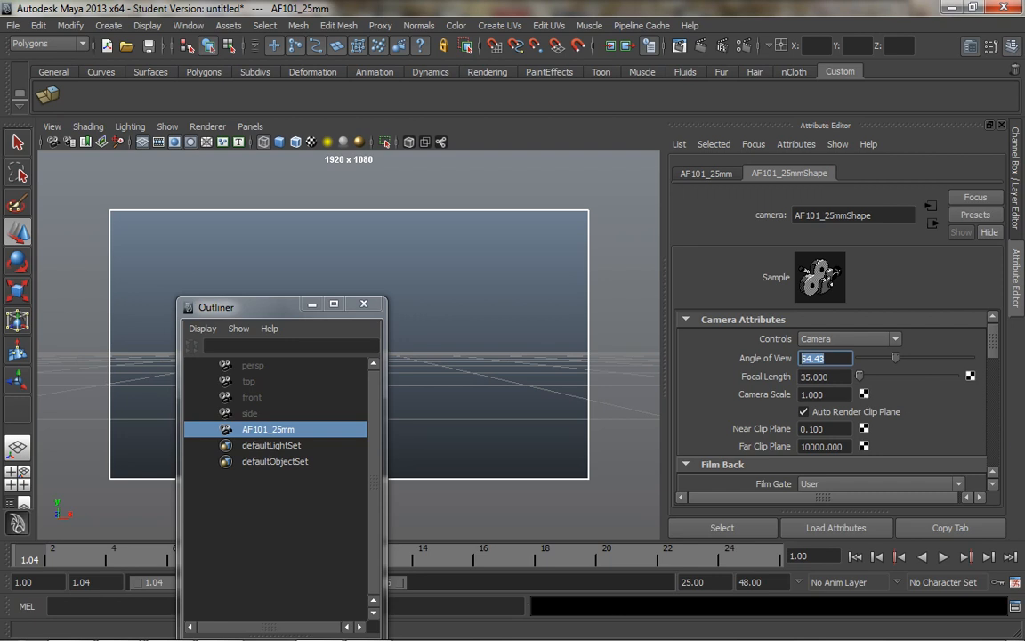
click(992, 485)
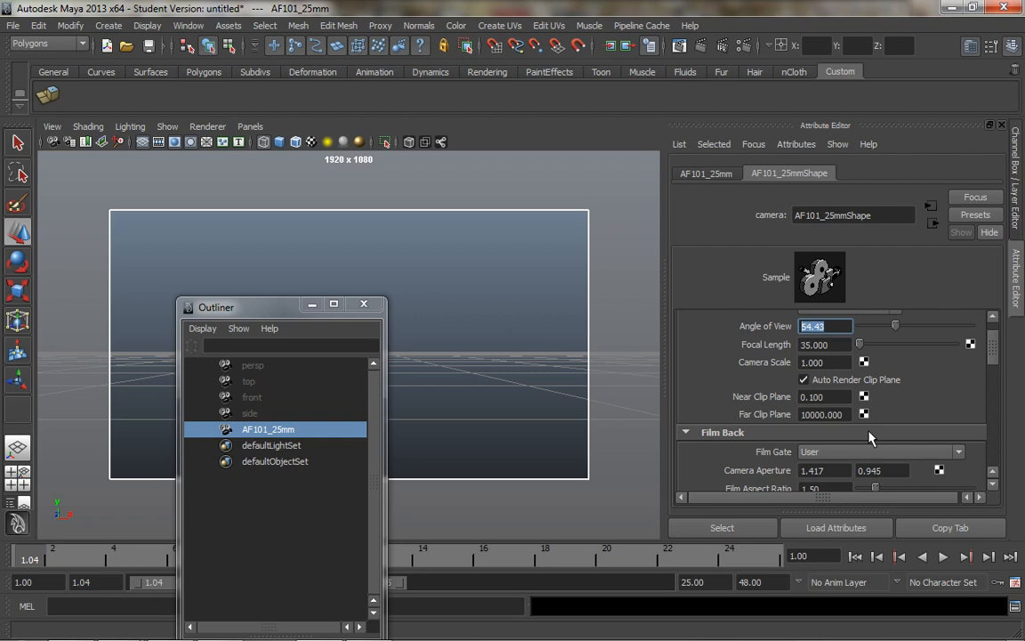
drag(842, 346, 791, 348)
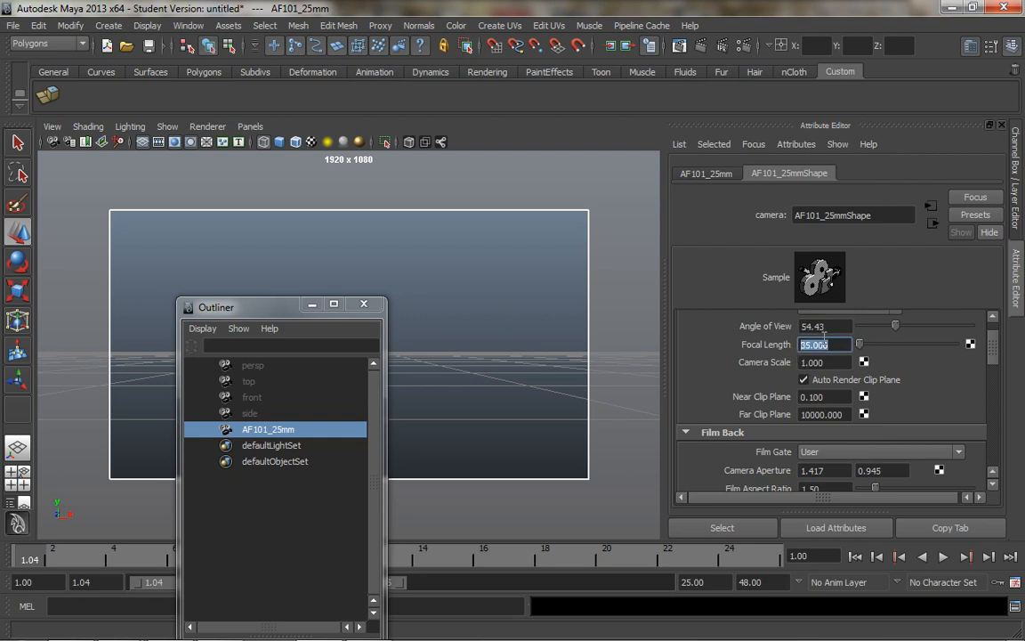
drag(891, 471, 782, 472)
key(Tab)
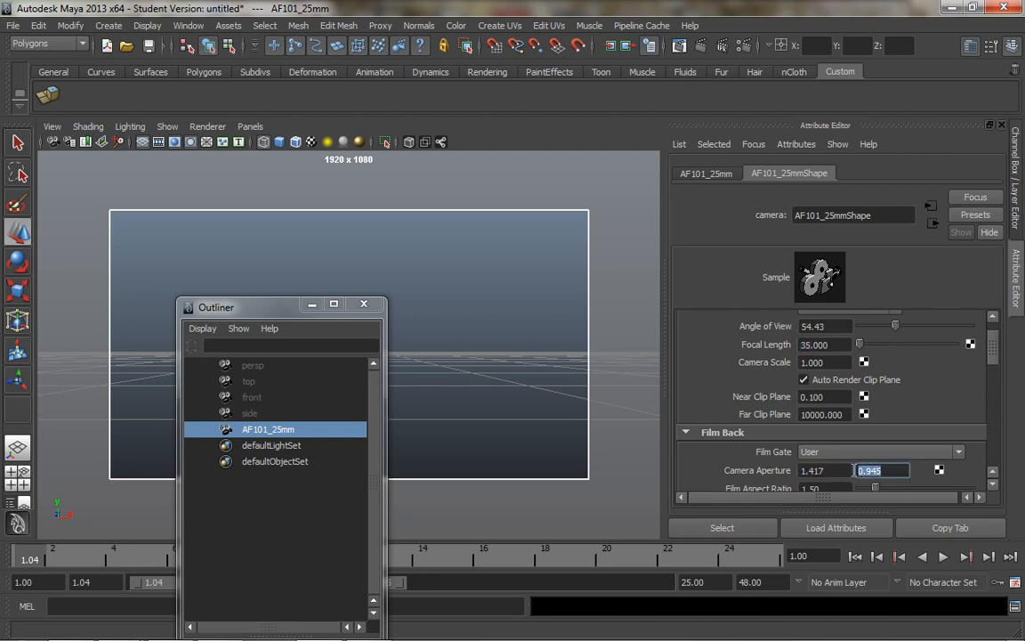
drag(837, 471, 795, 476)
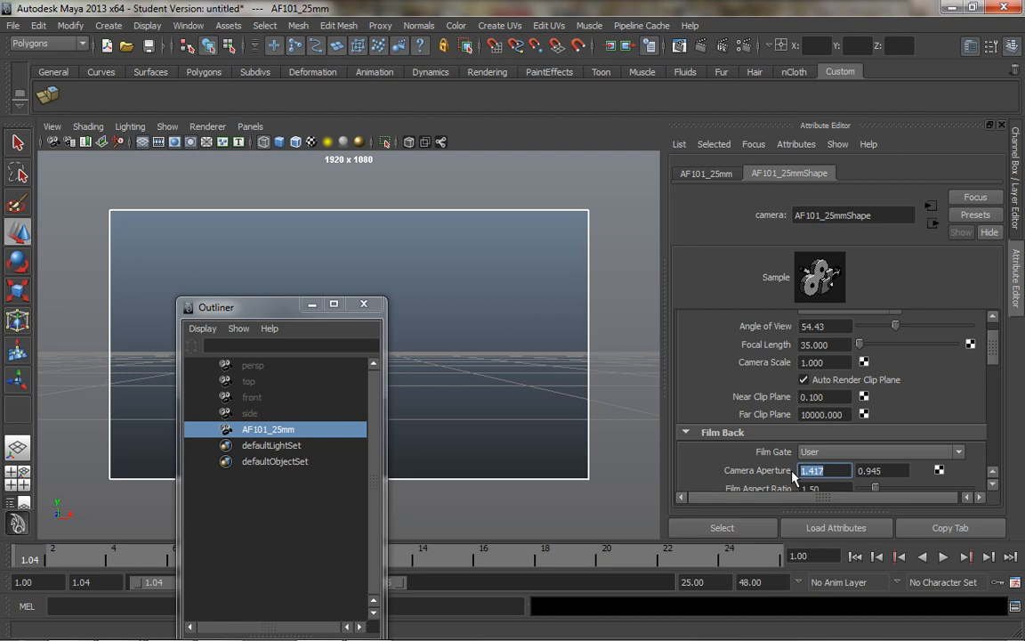
drag(845, 345, 742, 353)
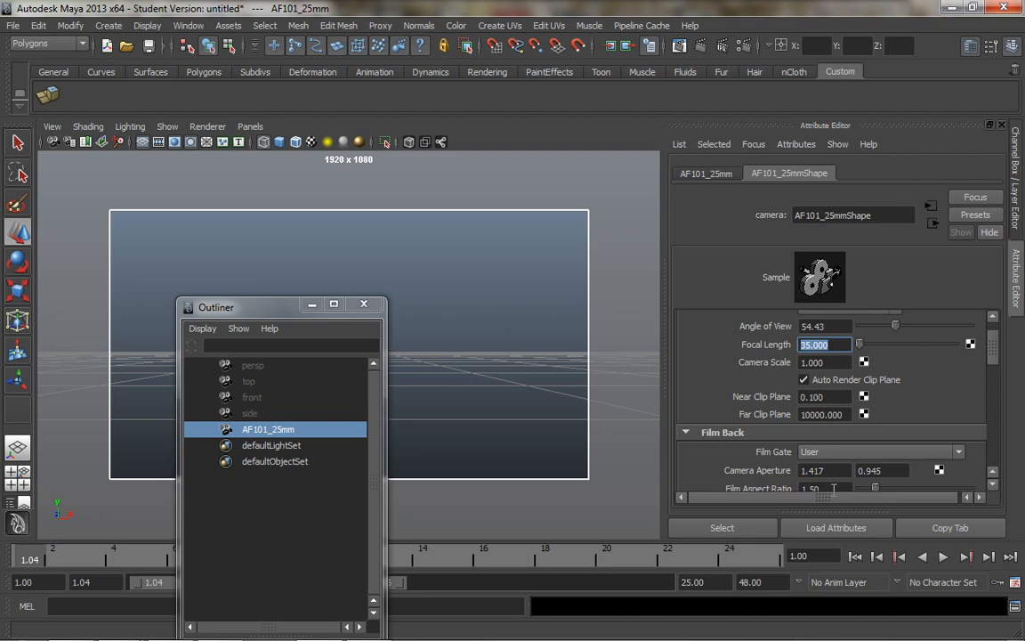
Step: Try a Camera Aperture of 0.5 by 0.2 on the AF101_25mm camera
drag(844, 469, 788, 478)
text(0.5)
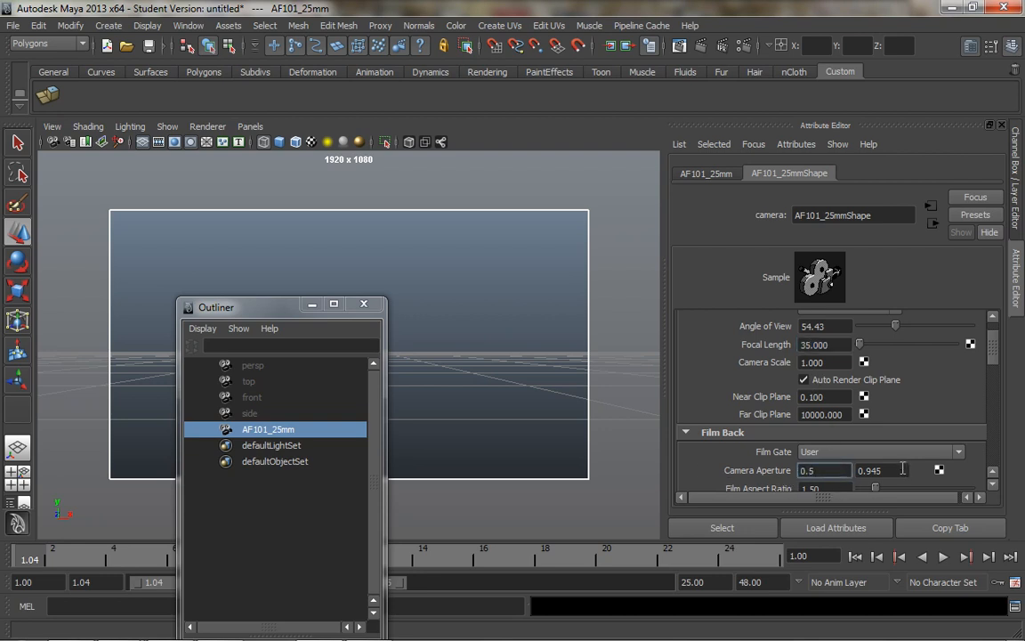
key(Tab)
text(0.2)
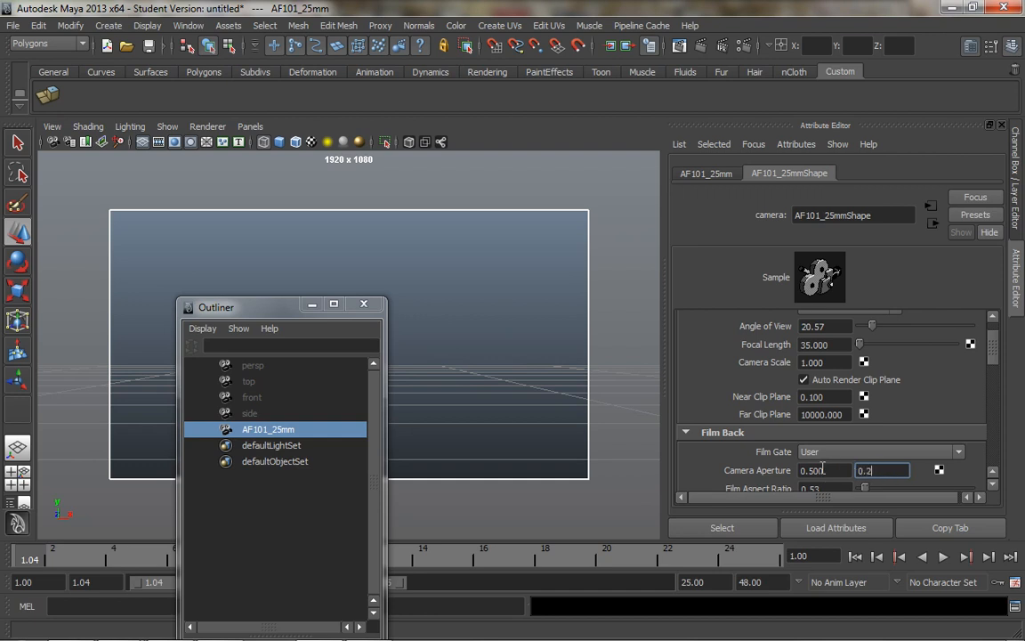
key(Return)
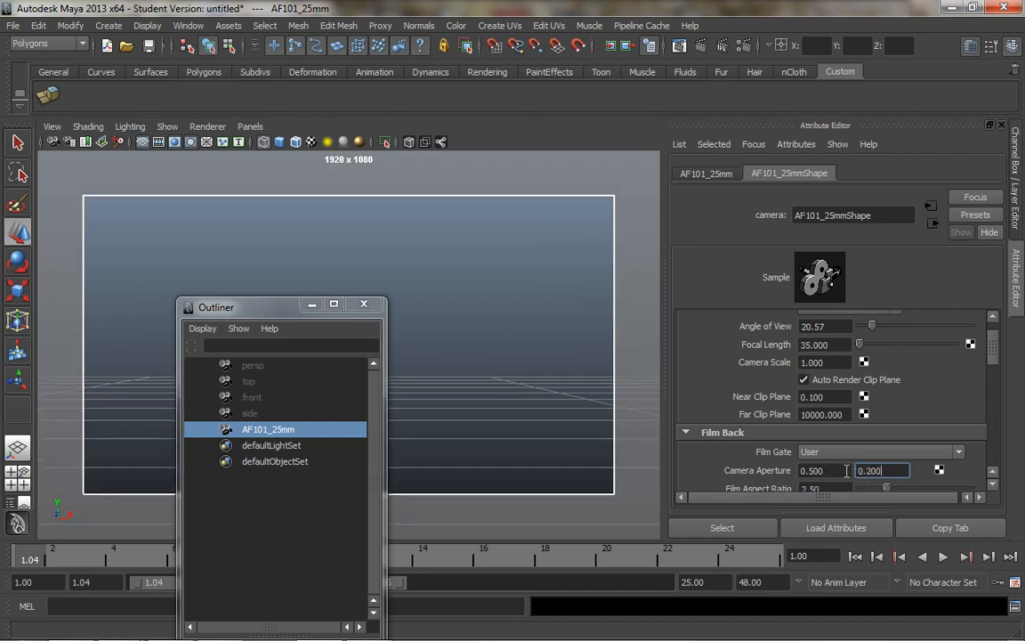
Step: Check the Angle of View, and try a larger Camera Aperture of 2 by 1.5
double_click(839, 326)
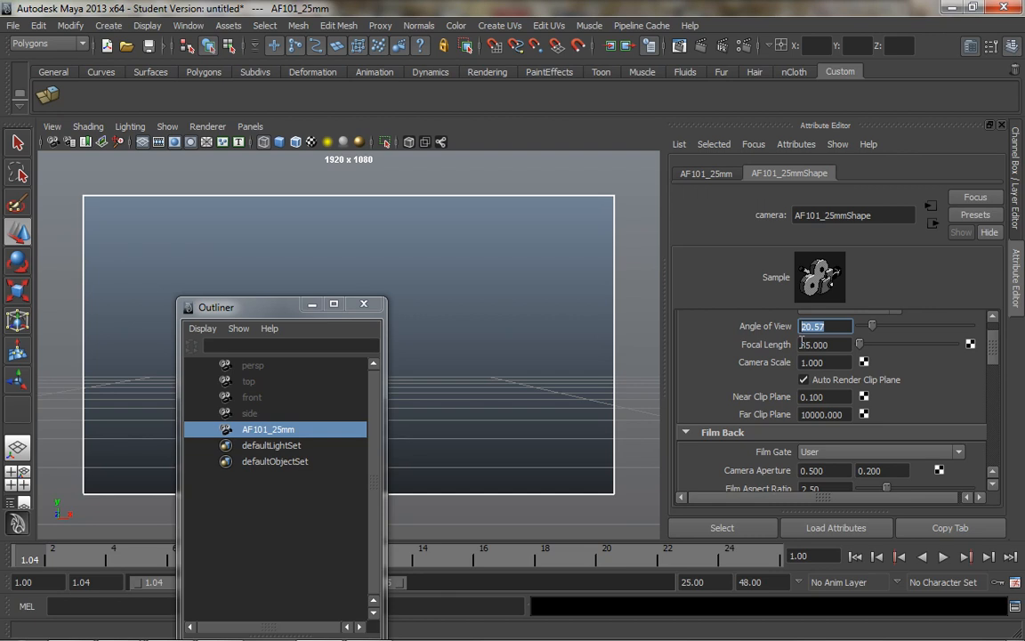
double_click(807, 470)
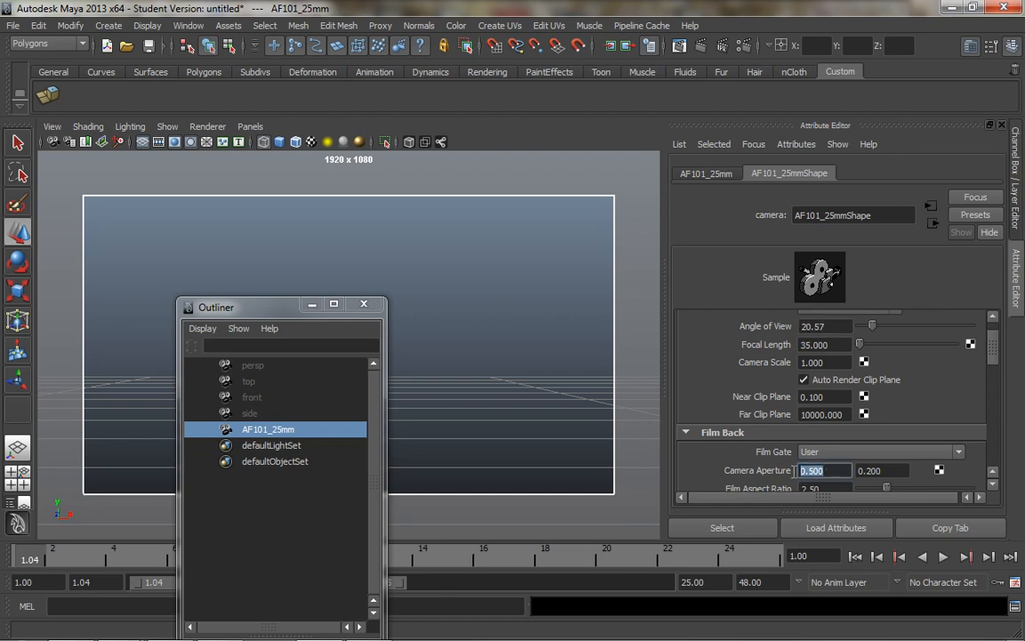
text(2)
click(902, 470)
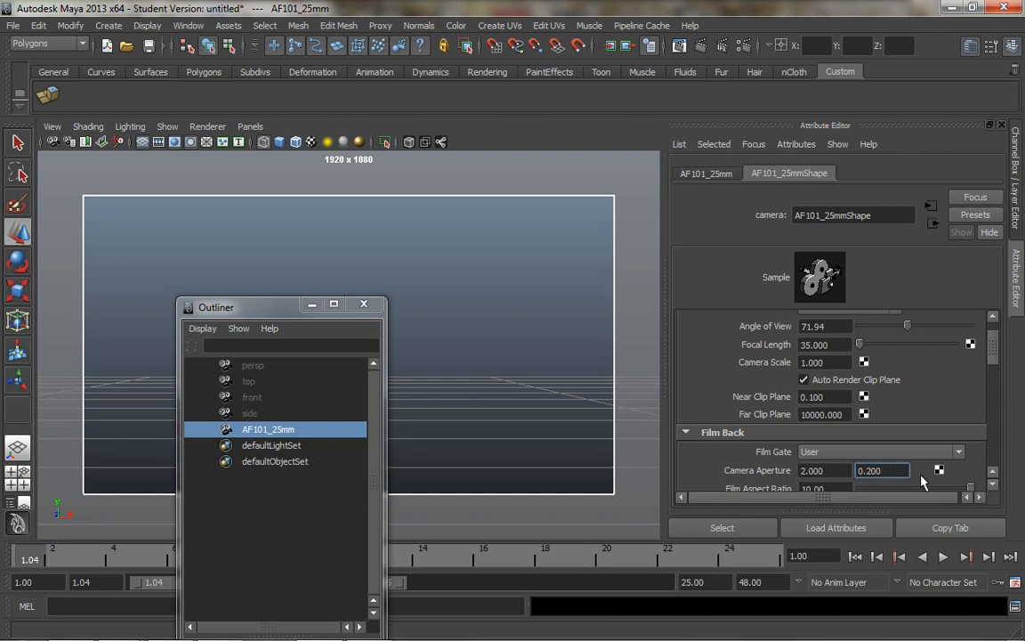
key(Return)
text(1.5)
key(Return)
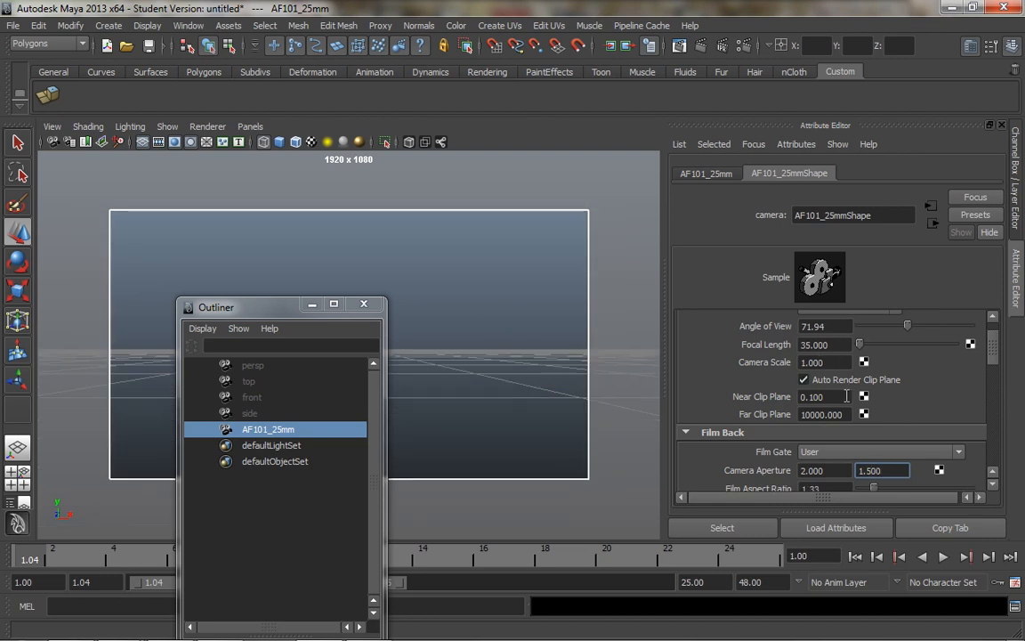
Step: Look through the Film Gate presets and leave the gate set to User
click(961, 452)
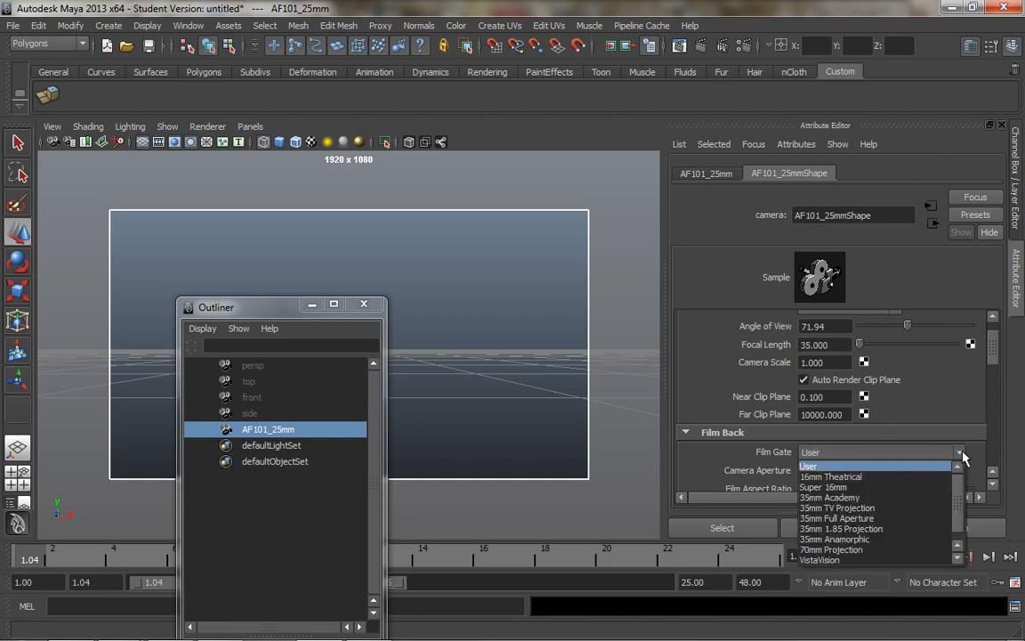
click(961, 454)
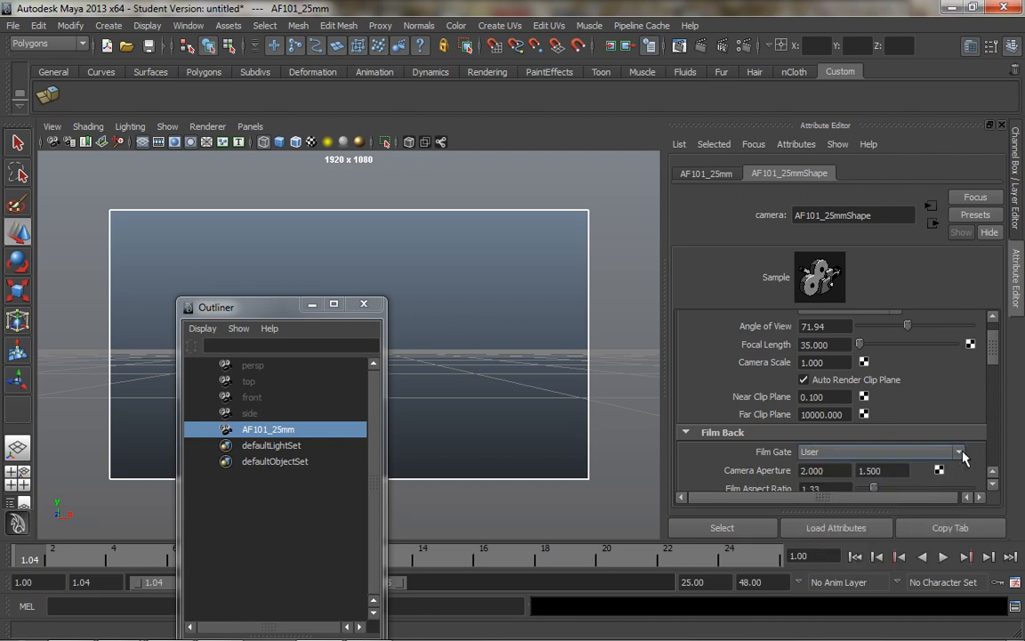
click(962, 454)
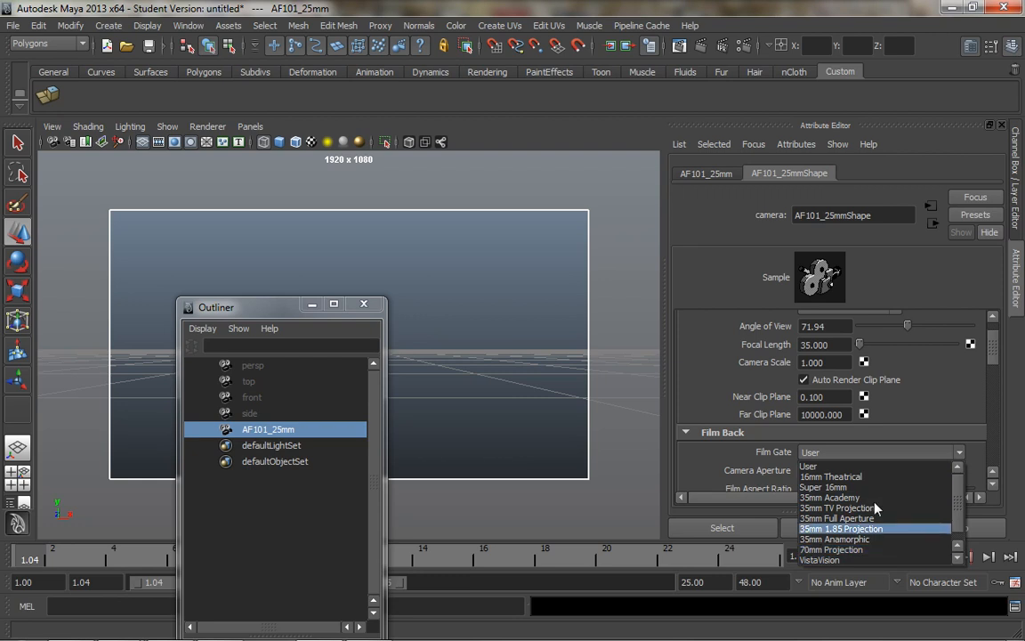
scroll(870, 504, down, 1)
scroll(865, 537, up, 1)
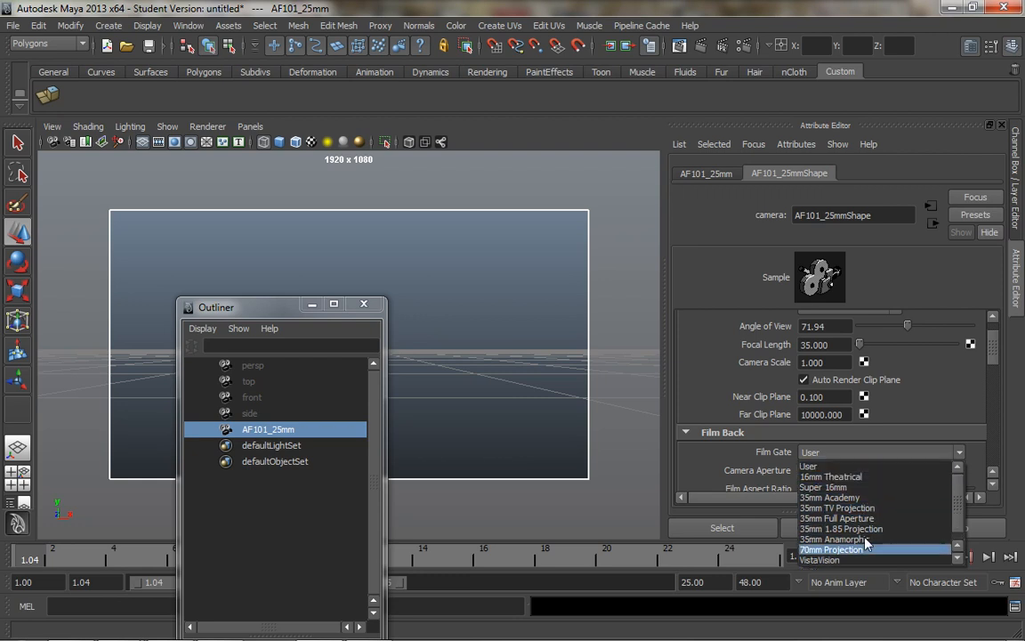
click(868, 453)
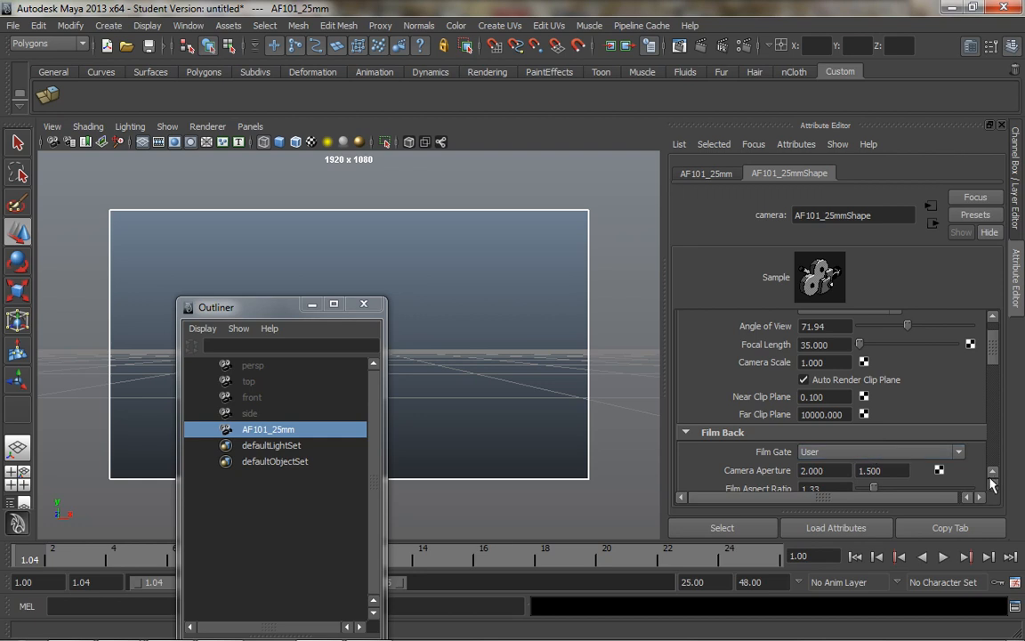
Step: Set the AF101_25mm camera's Focal Length to 25
click(840, 473)
click(814, 344)
text(25)
key(Return)
Step: Set the AF101_25mm camera's Camera Aperture to 0.701 by 0.394
drag(842, 473, 741, 472)
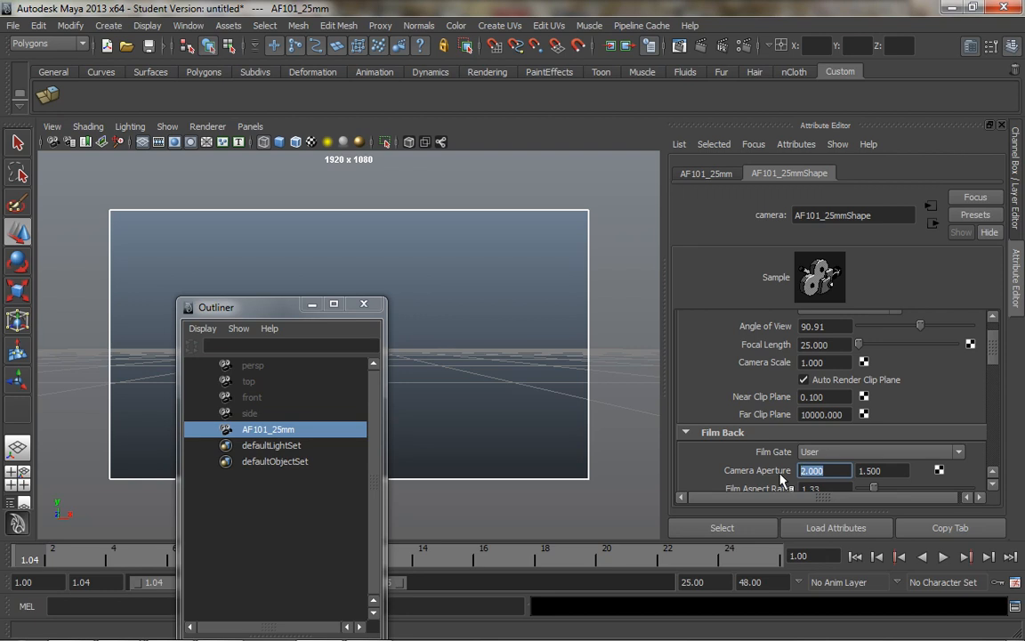
text(0.701)
key(Tab)
text(0.394)
key(Return)
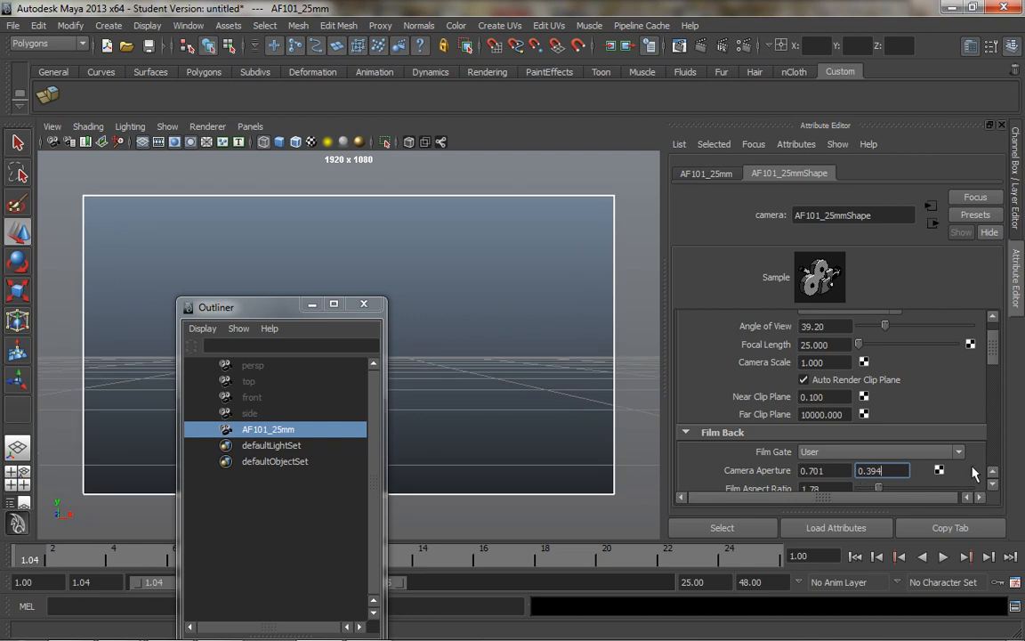
Step: Check the Film Aspect Ratio in the Film Back settings against the Camera Aperture values
click(839, 471)
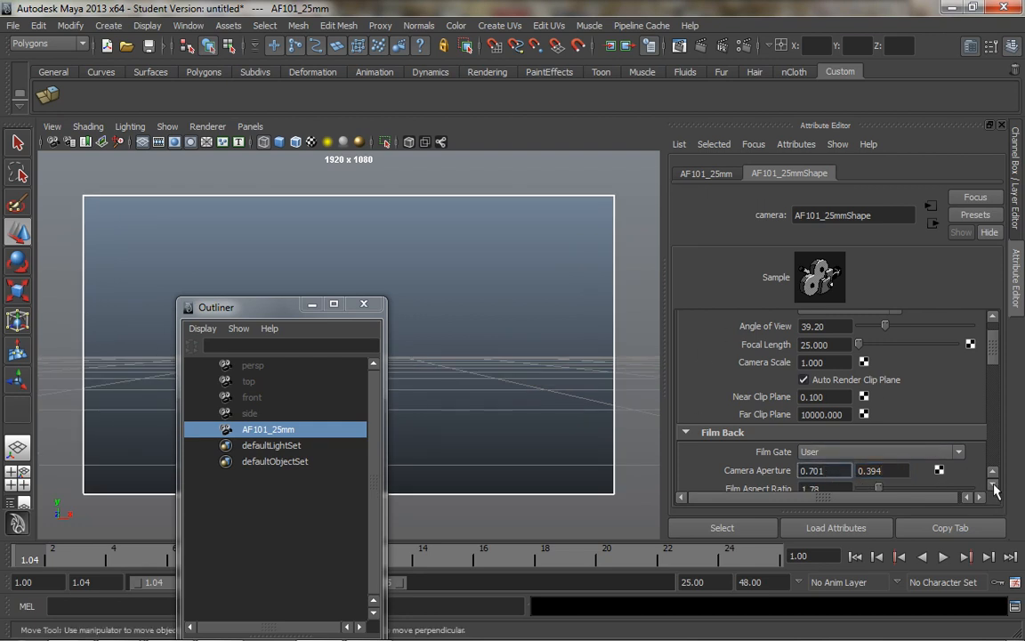
scroll(899, 443, down, 2)
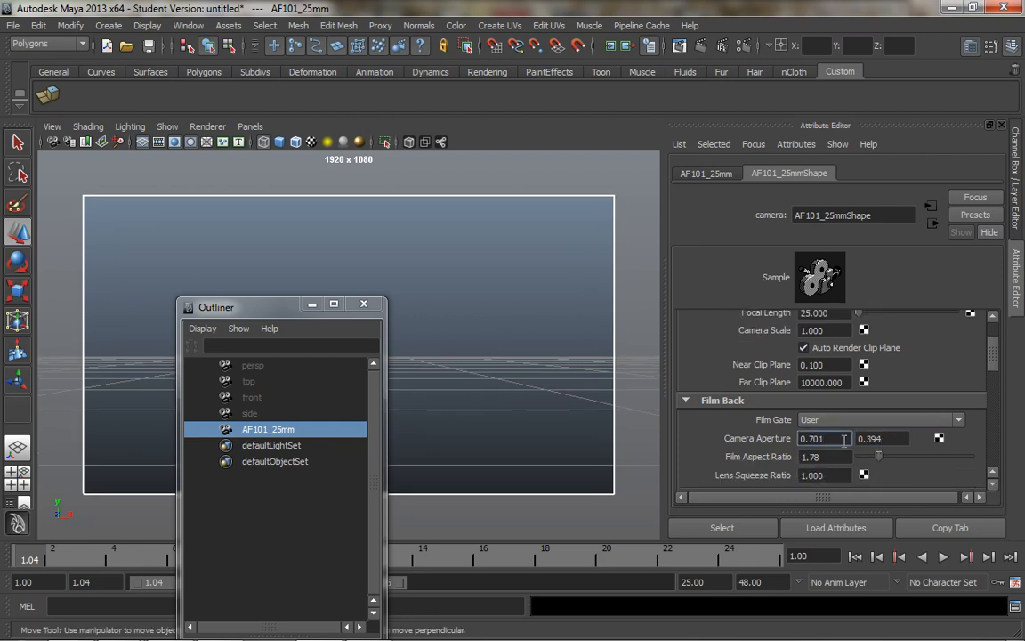
double_click(829, 458)
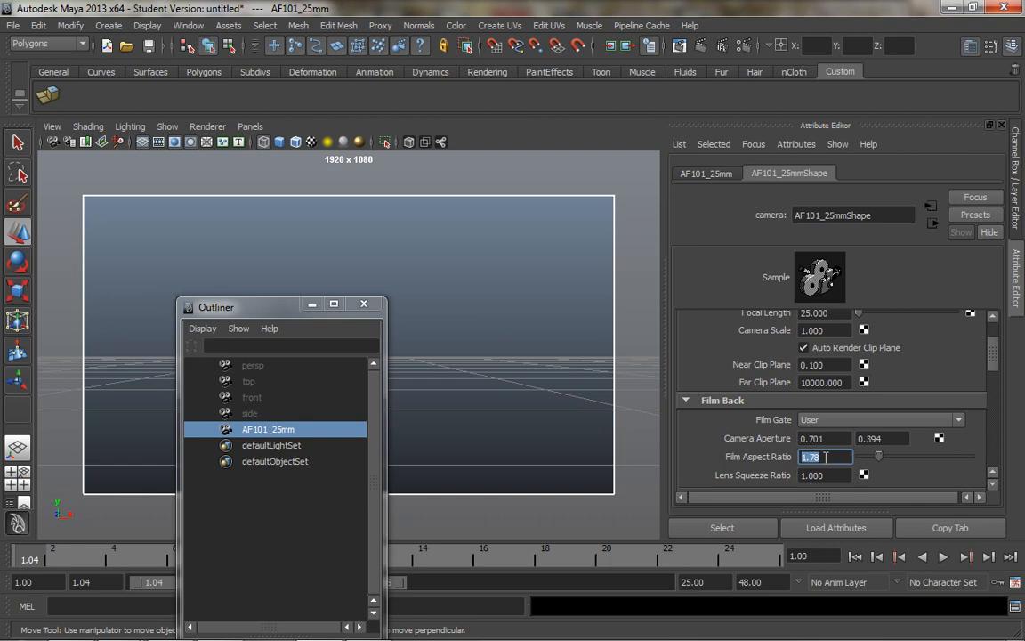
key(shift+Tab)
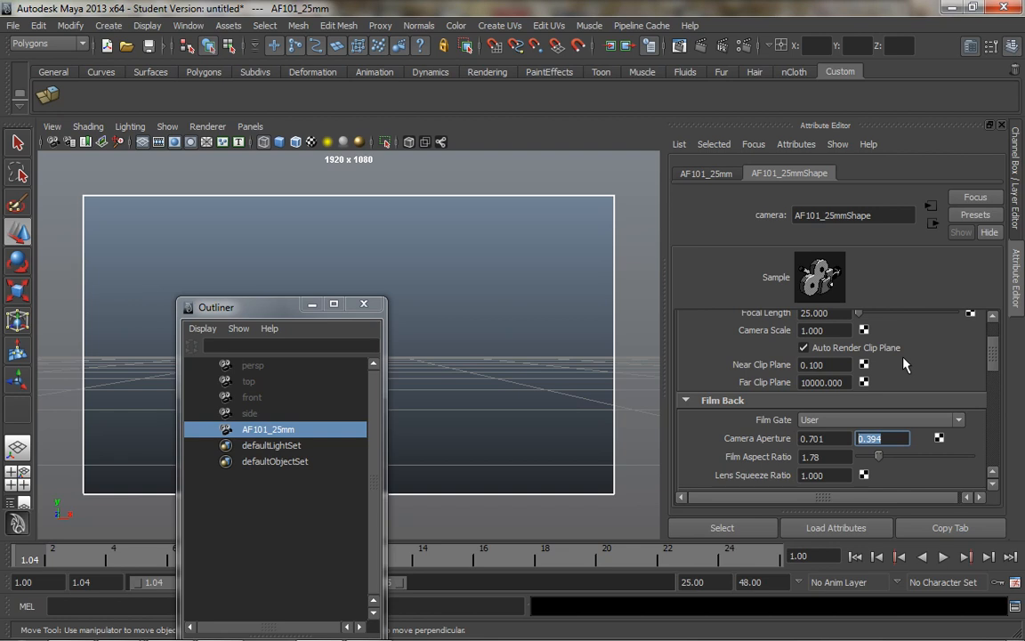
Step: Create an image plane for the AF101_25mm camera from its Environment attributes
drag(989, 355, 1000, 384)
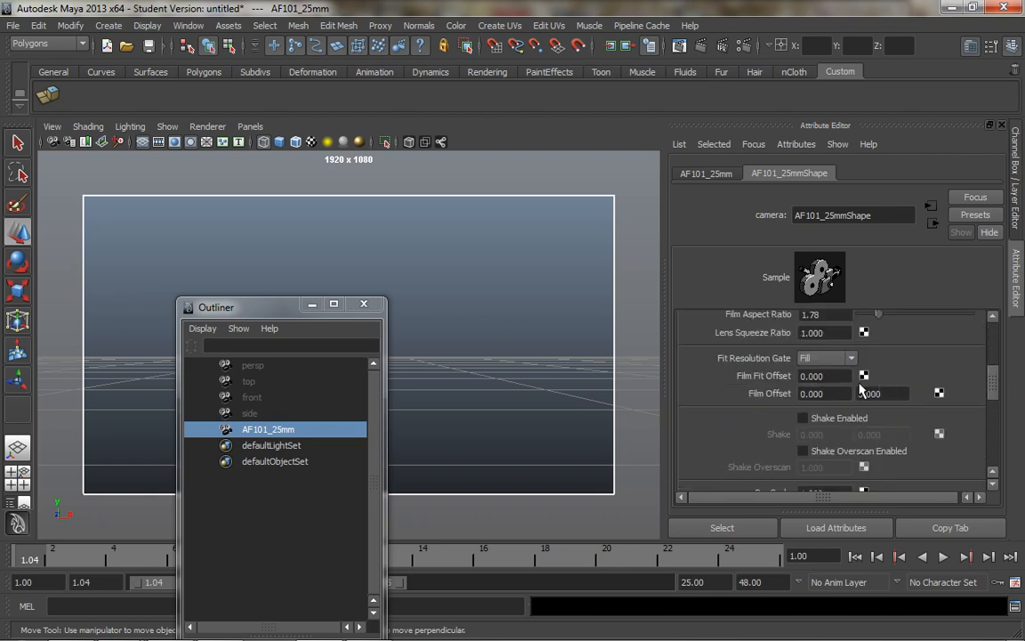
drag(989, 372, 1000, 416)
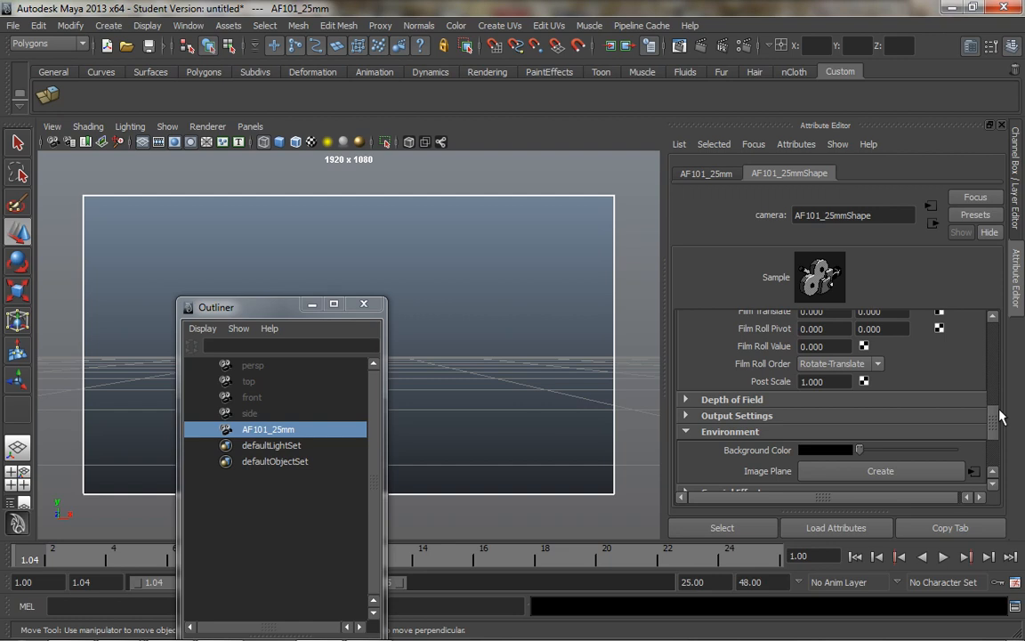
drag(998, 416, 995, 434)
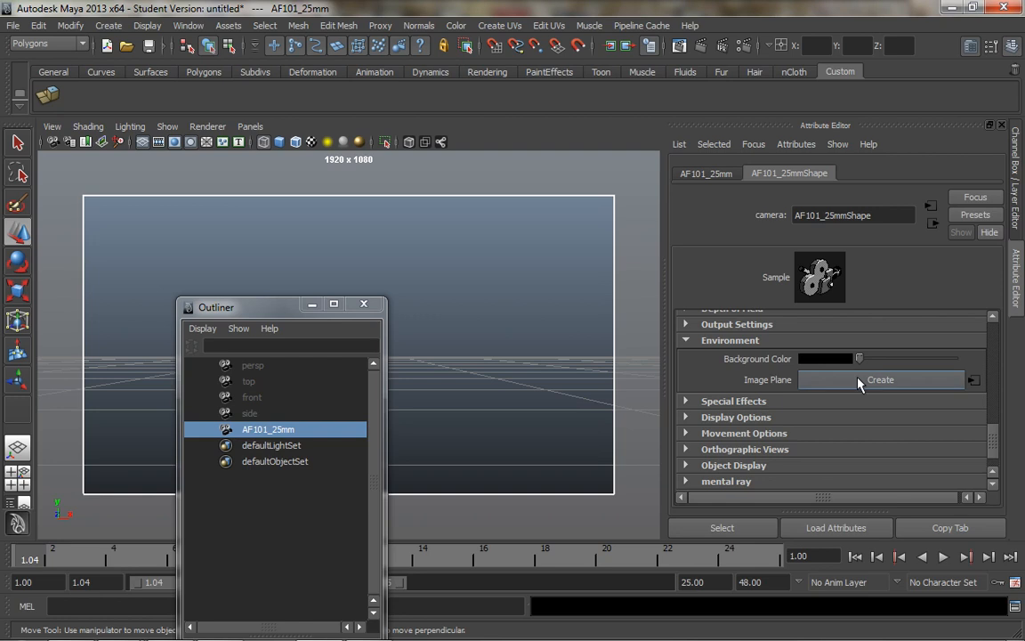
drag(993, 435, 994, 336)
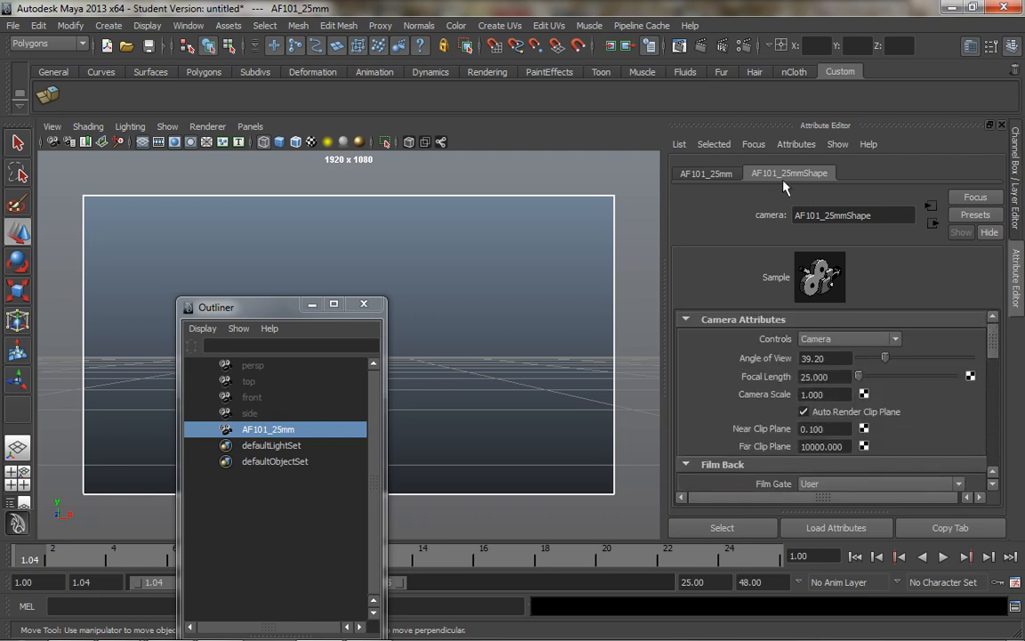
scroll(901, 311, down, 6)
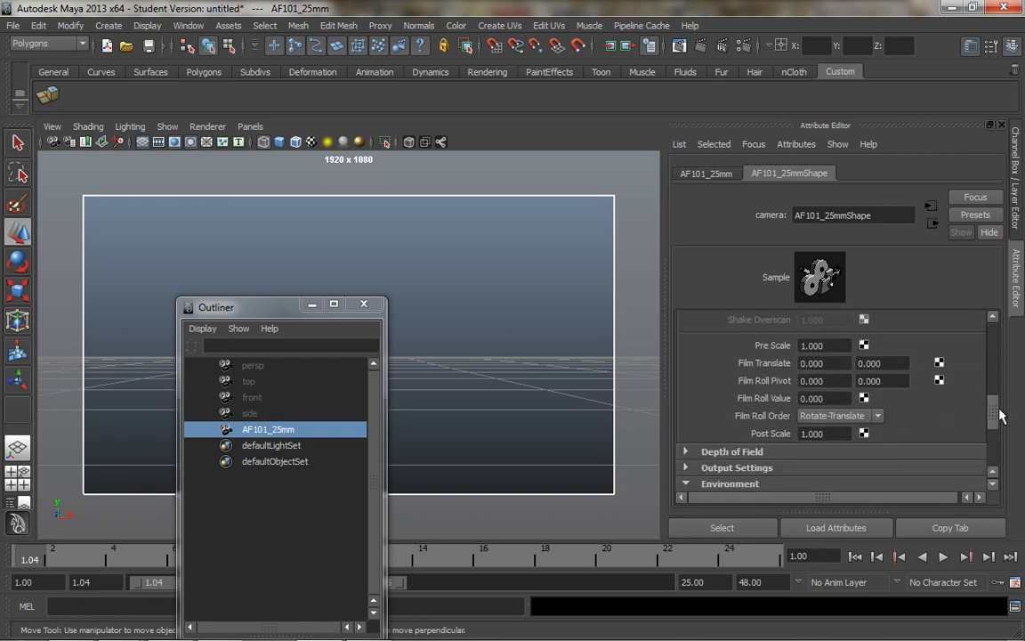
scroll(1000, 429, down, 2)
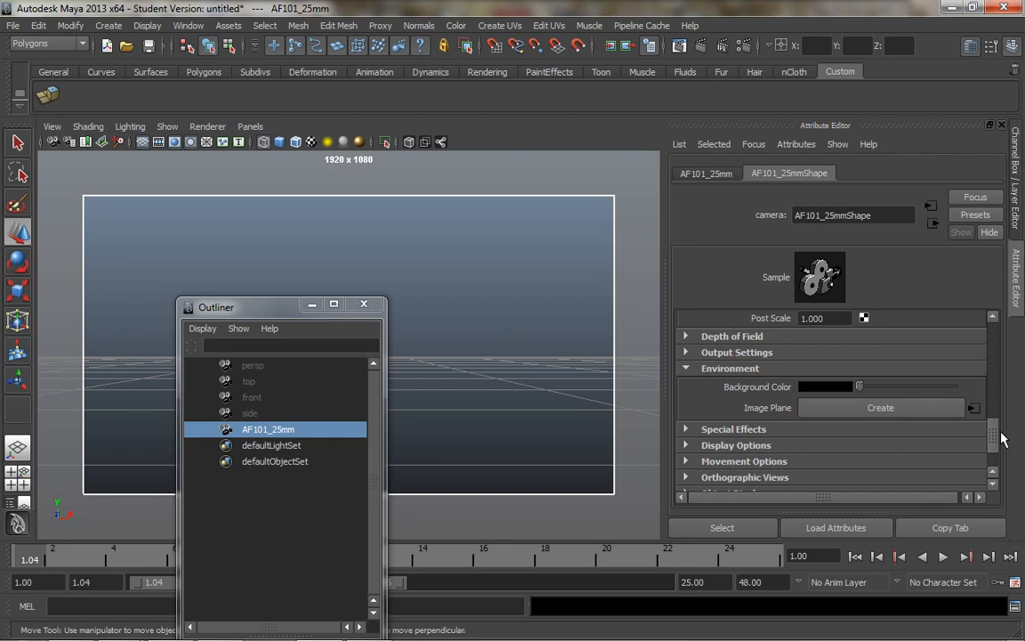
click(730, 368)
click(730, 368)
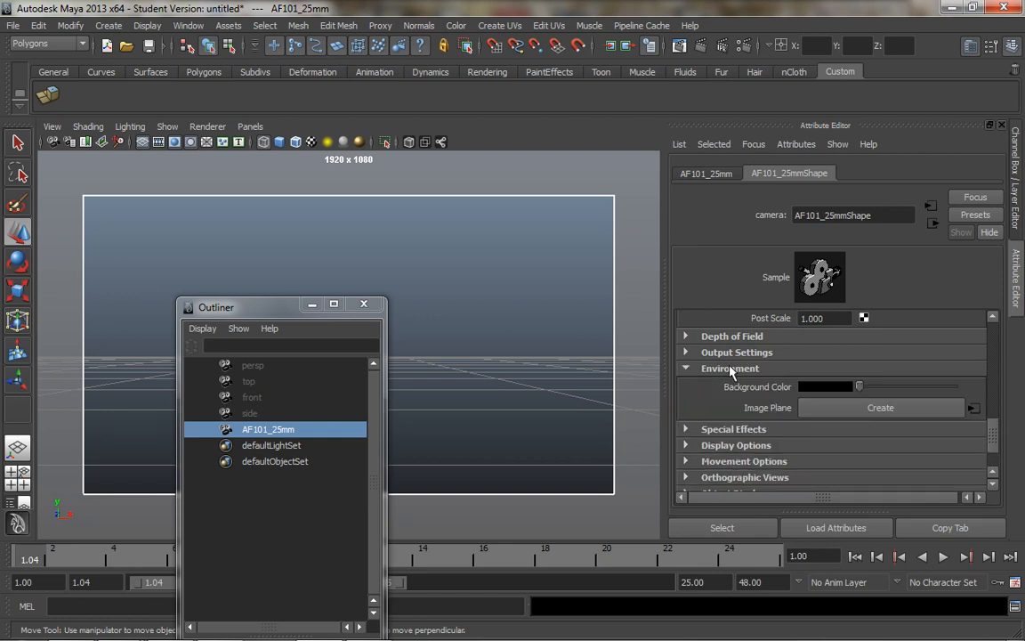
click(879, 408)
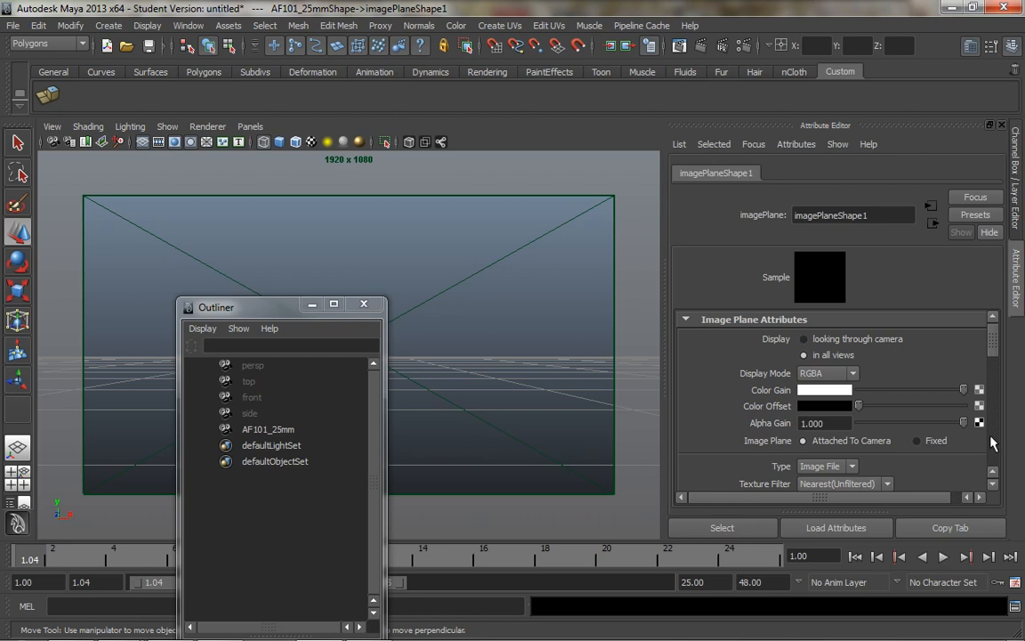
Step: Load the first JPEG (frame 00000) of the panning walk-in sequence from the sourceimages folder as the image plane's image
drag(991, 343, 996, 372)
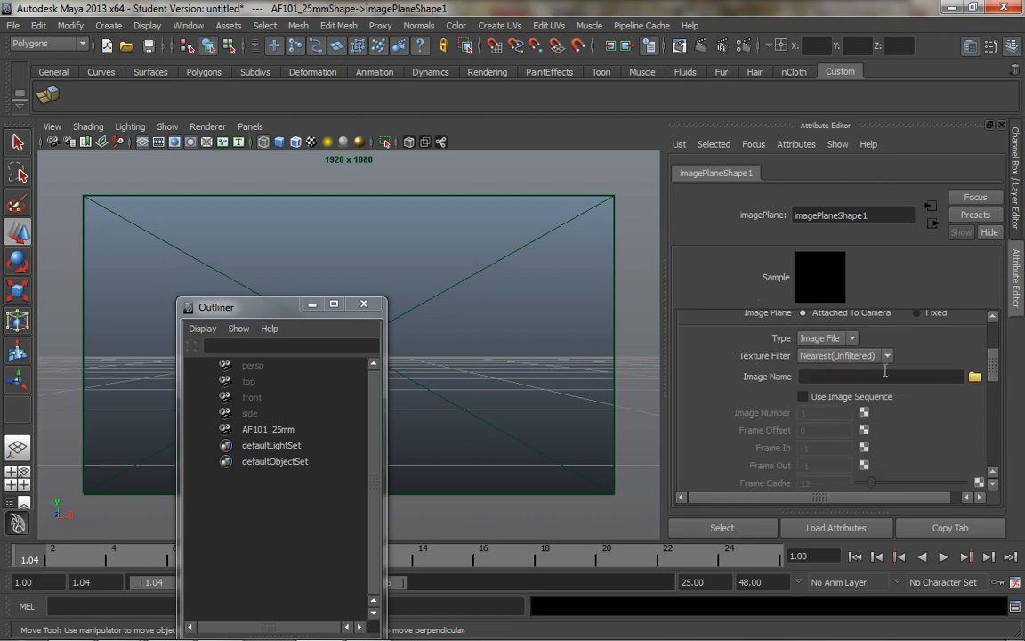
click(974, 380)
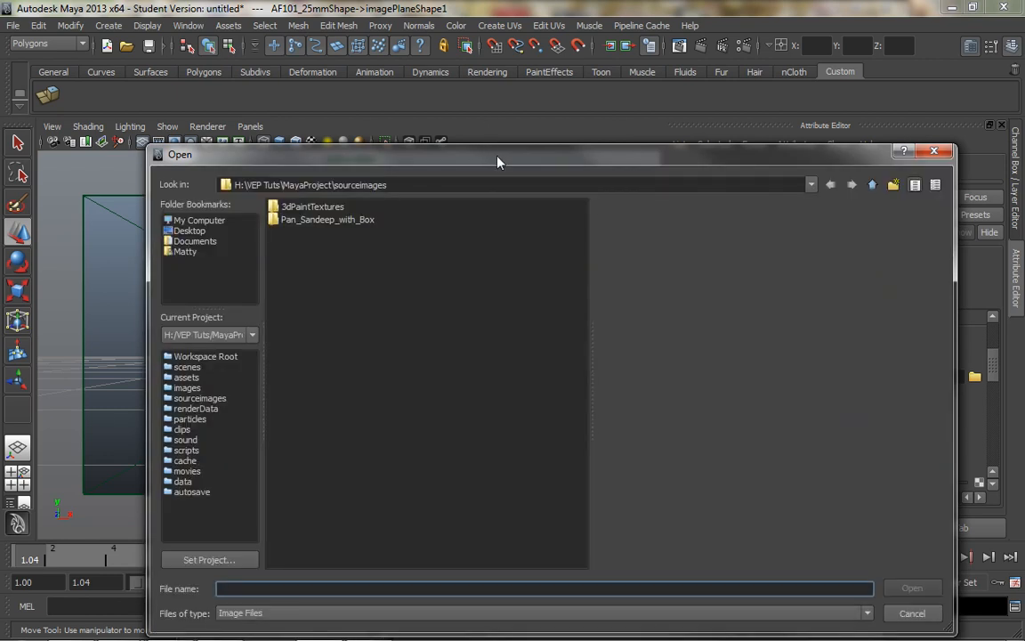
drag(497, 161, 493, 111)
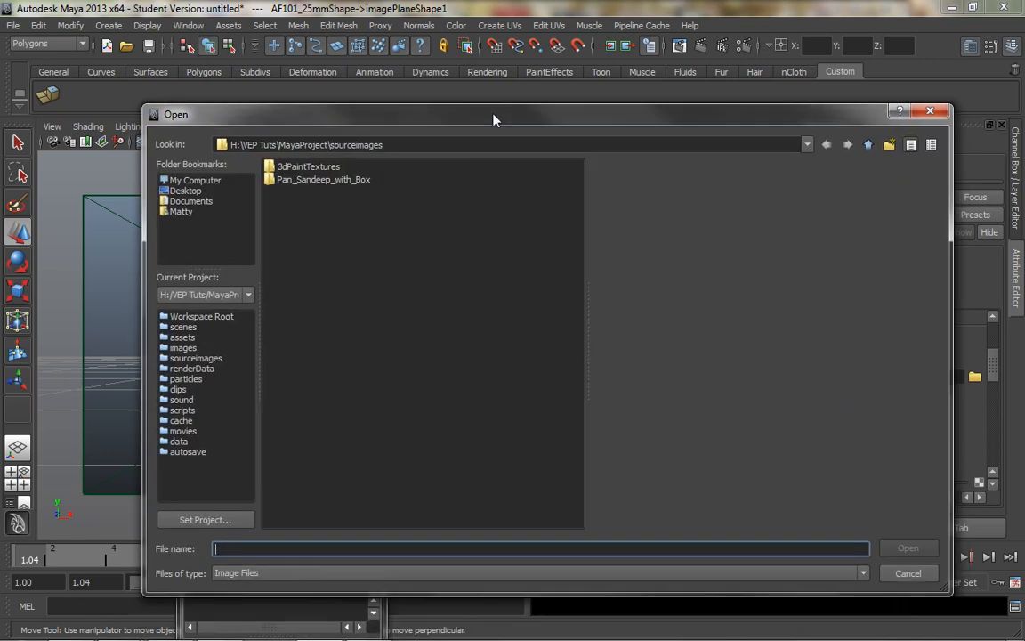
double_click(346, 171)
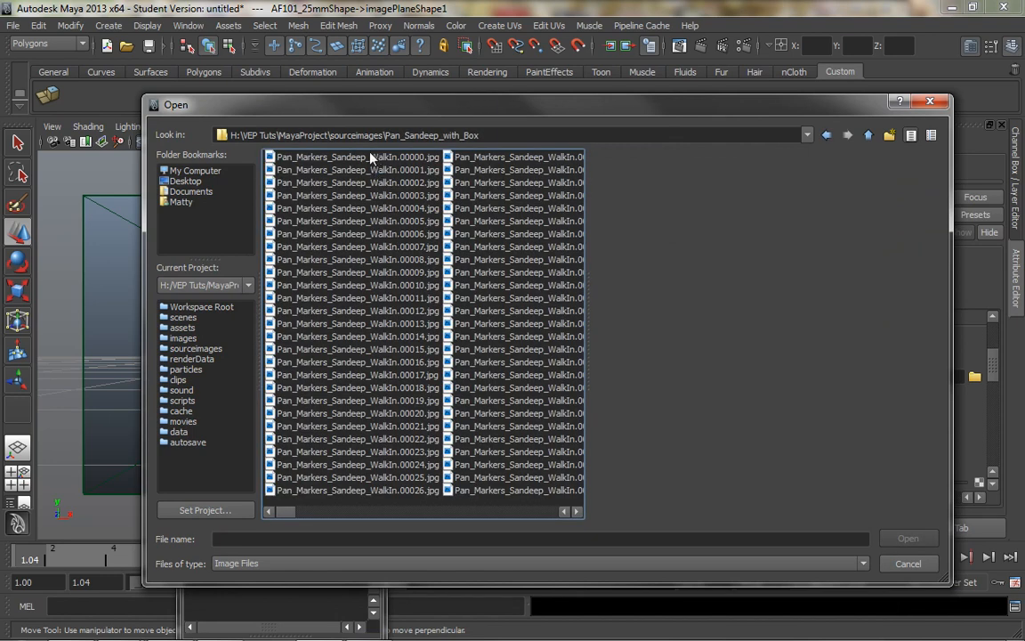
click(338, 156)
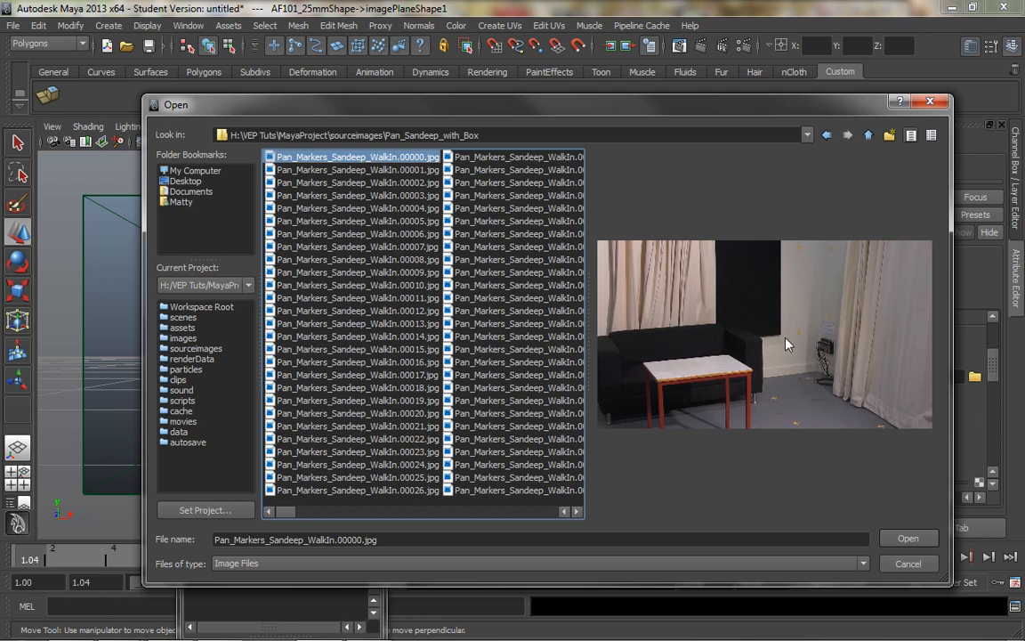
click(908, 539)
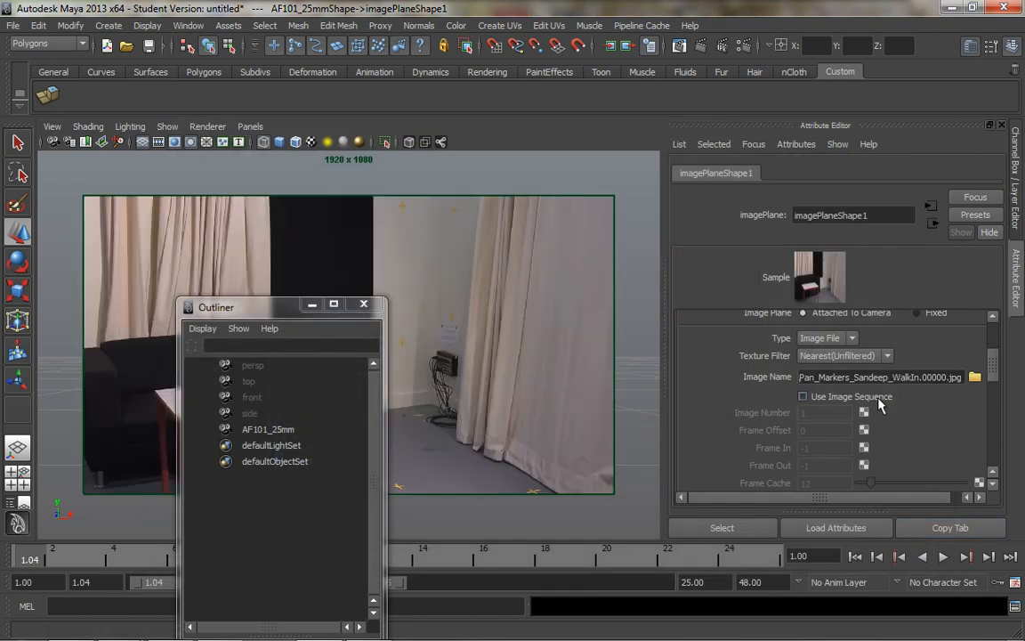
Step: Enable Use Image Sequence for the image plane and minimise the Outliner to clear the camera view
click(803, 398)
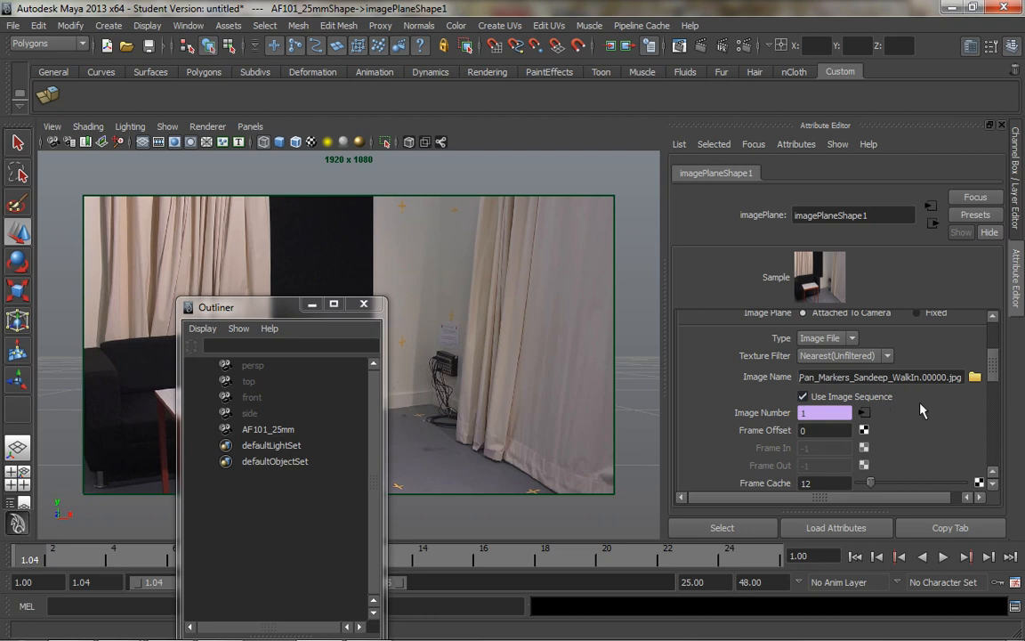
click(808, 430)
click(311, 304)
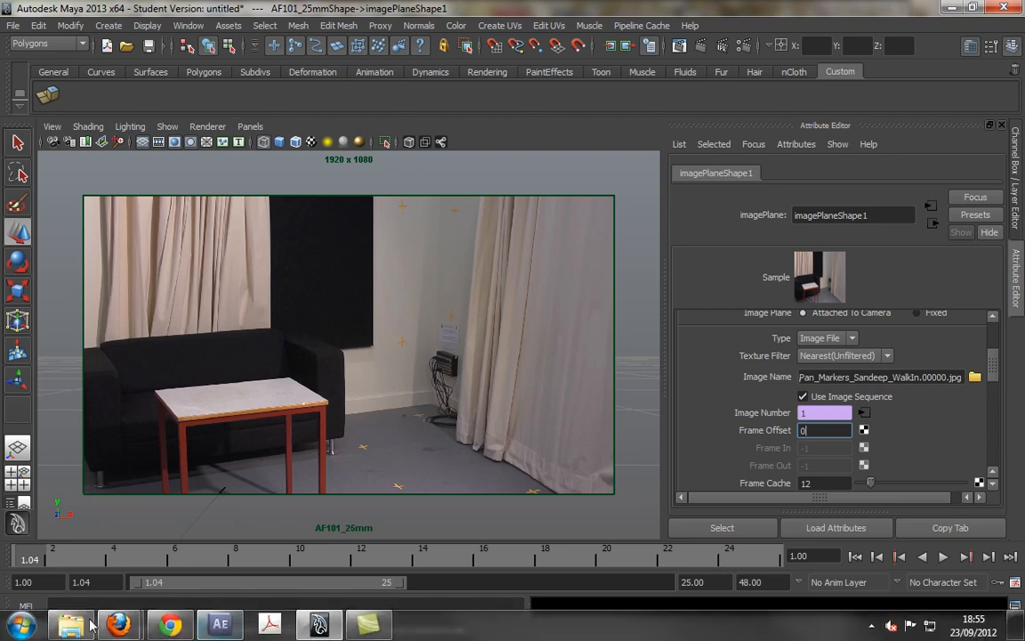
Step: Look through the panning JPEG sequence folder in Windows Explorer for the first and last frame numbers, then minimise it
click(71, 625)
double_click(493, 129)
scroll(574, 205, down, 10)
scroll(872, 183, down, 5)
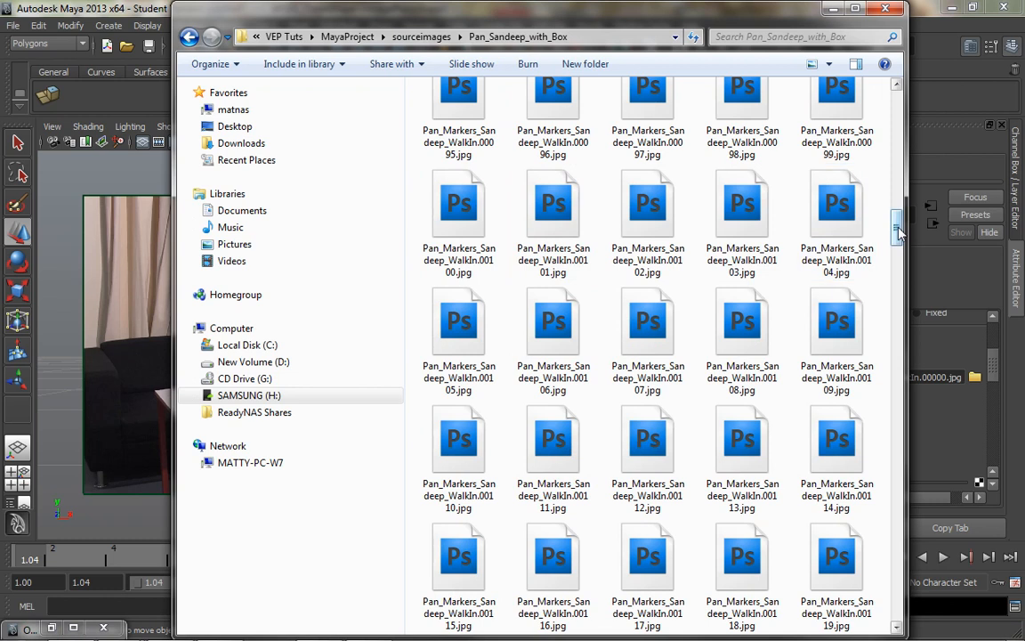
scroll(801, 213, down, 20)
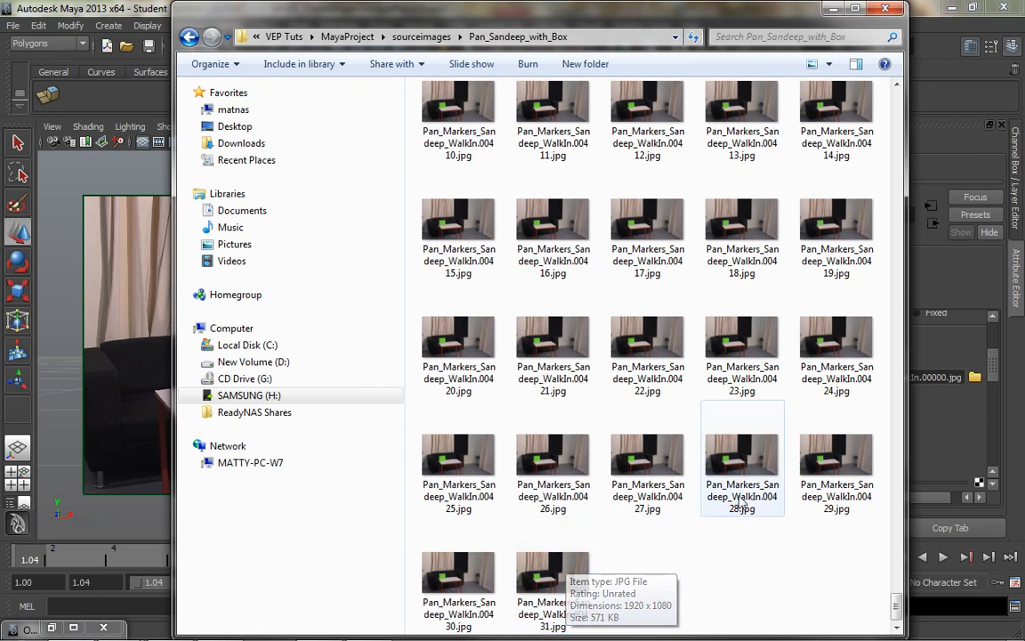
scroll(895, 589, up, 1)
drag(895, 590, 893, 105)
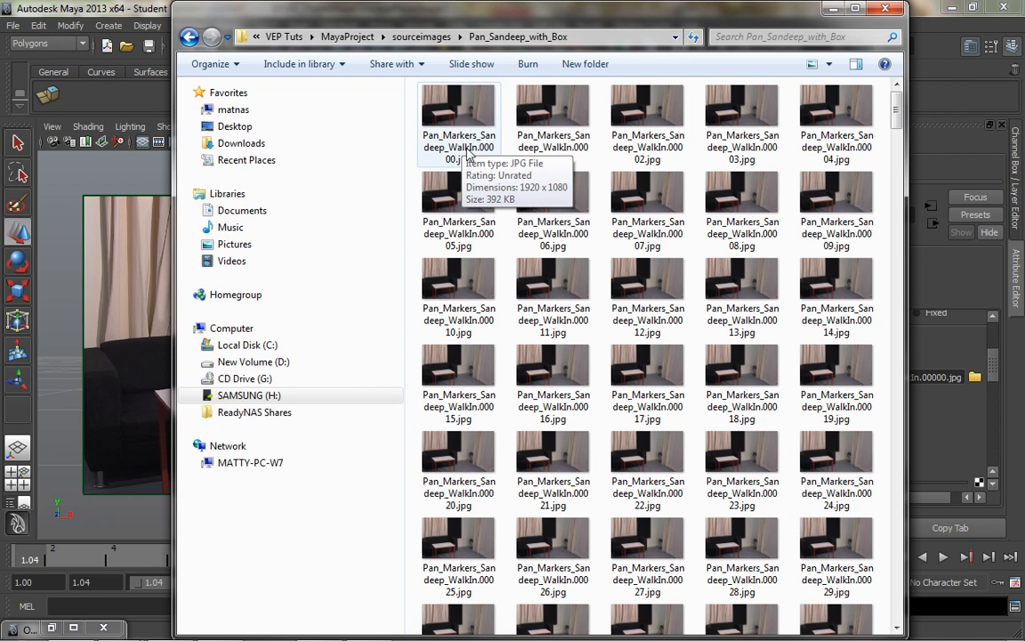
scroll(518, 227, down, 10)
scroll(618, 235, down, 20)
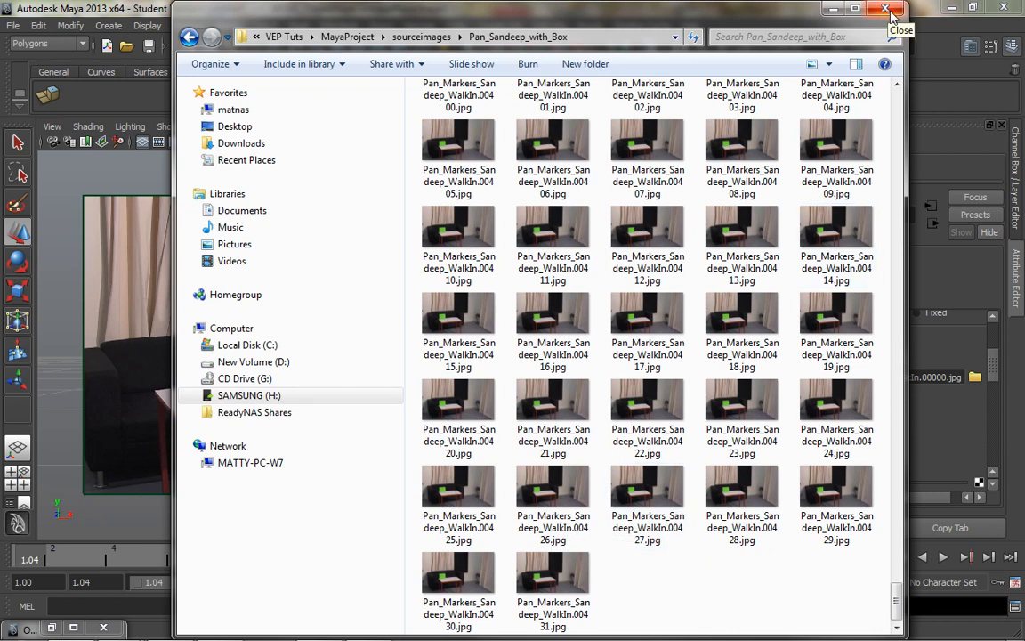
click(834, 9)
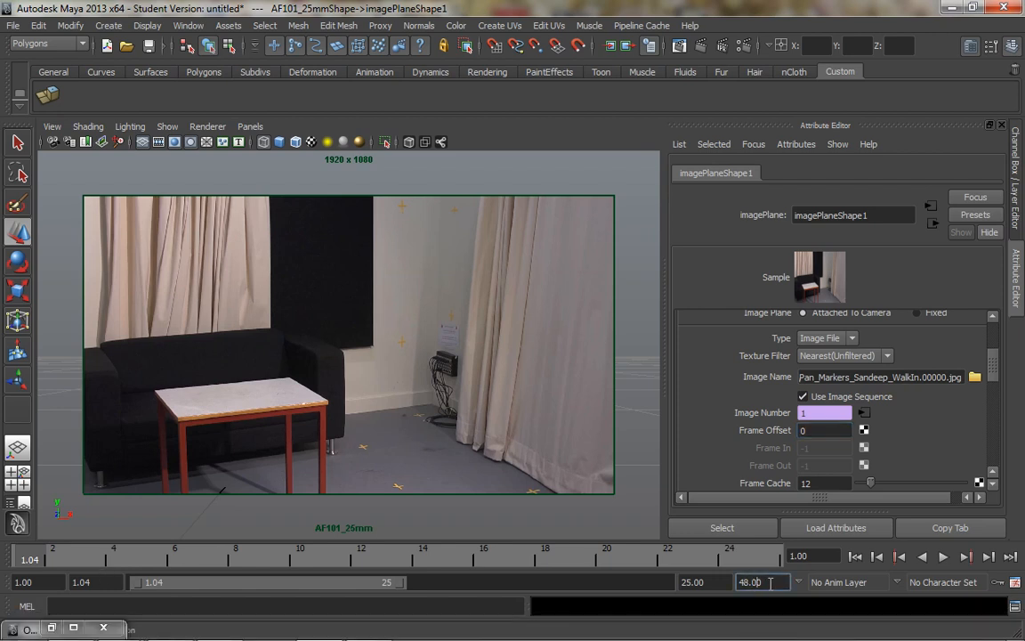
Step: Set the animation end time to 432 and extend the end of the playback range to 316
text(432)
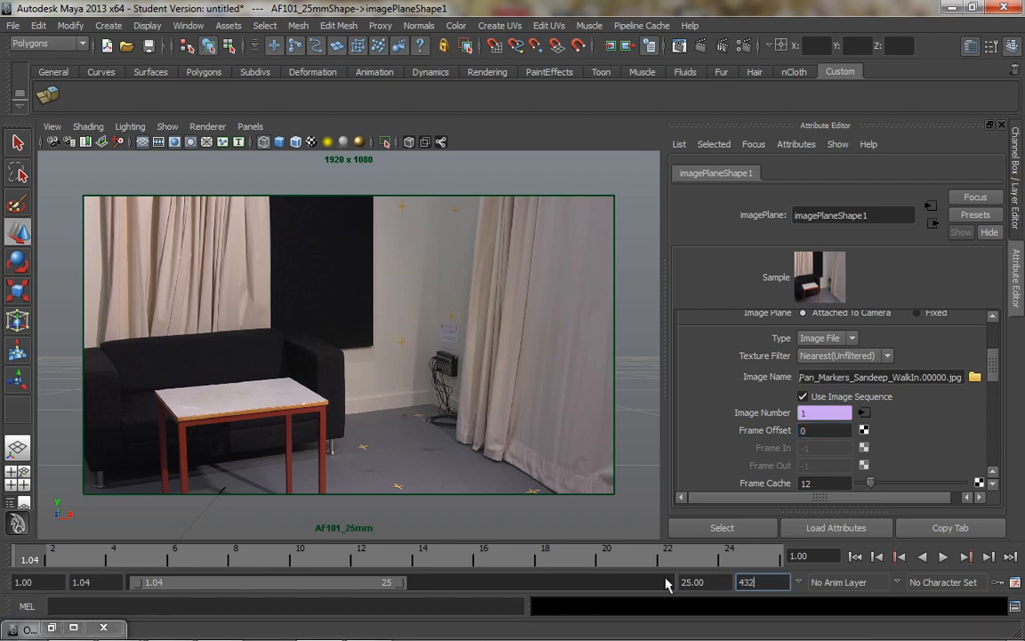
key(Return)
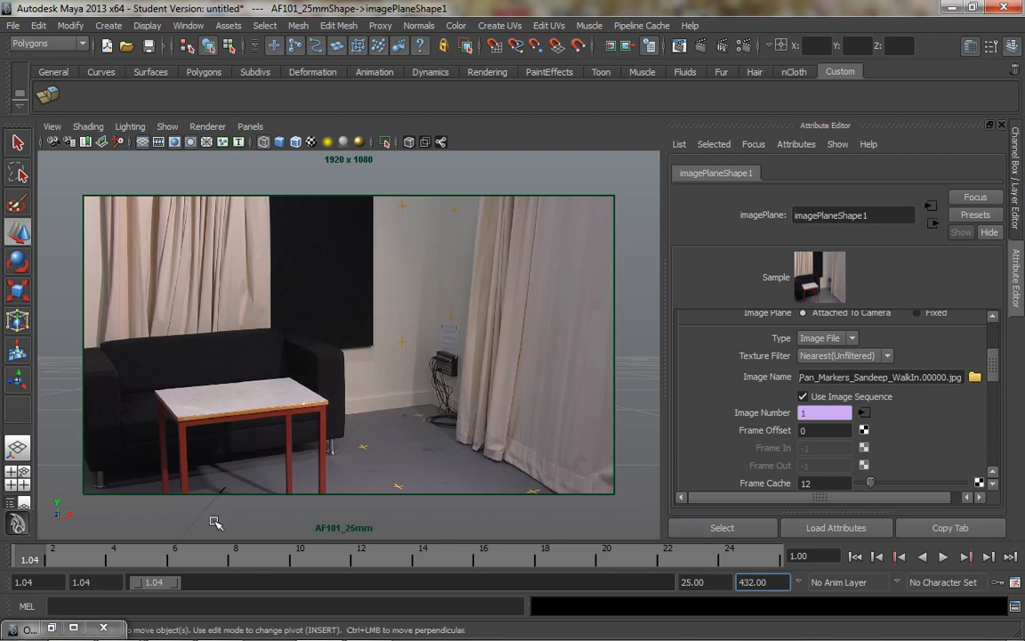
drag(177, 583, 532, 584)
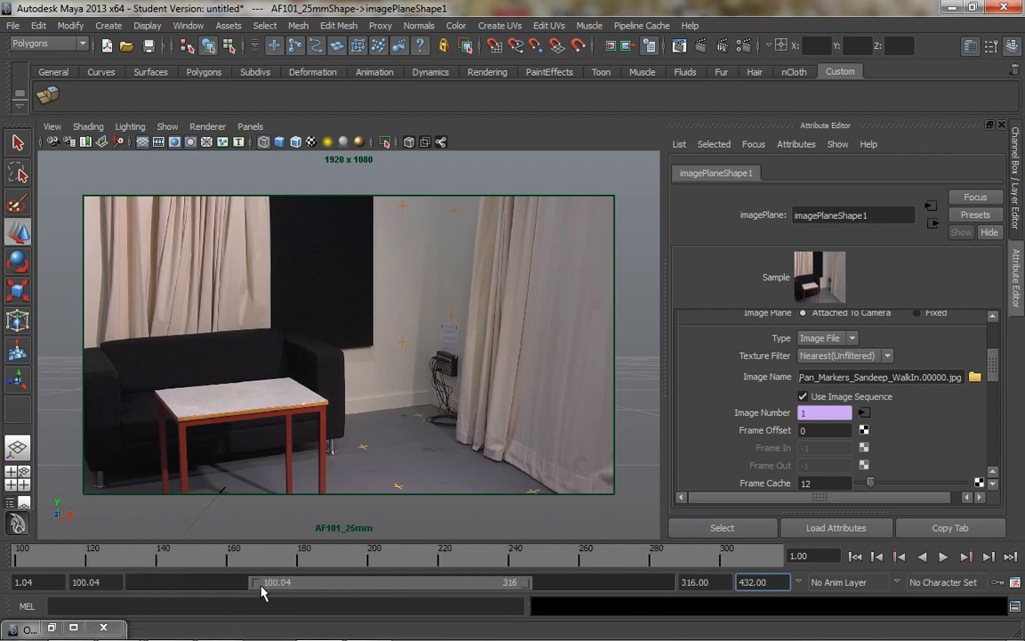
Step: Preview the image sequence in the camera view and return to the beginning of the timeline
click(26, 556)
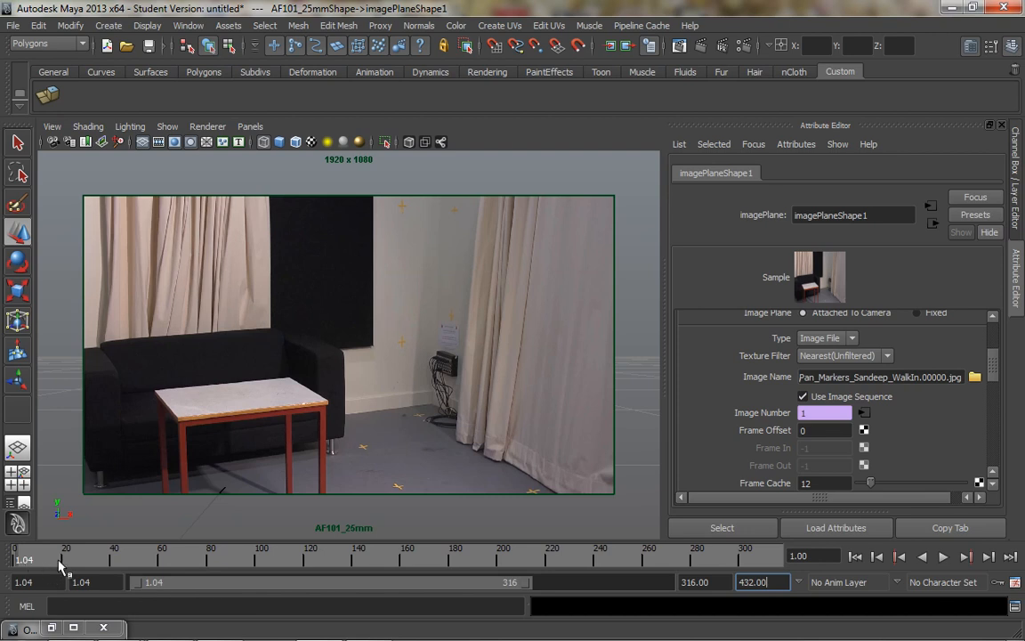
key(alt+v)
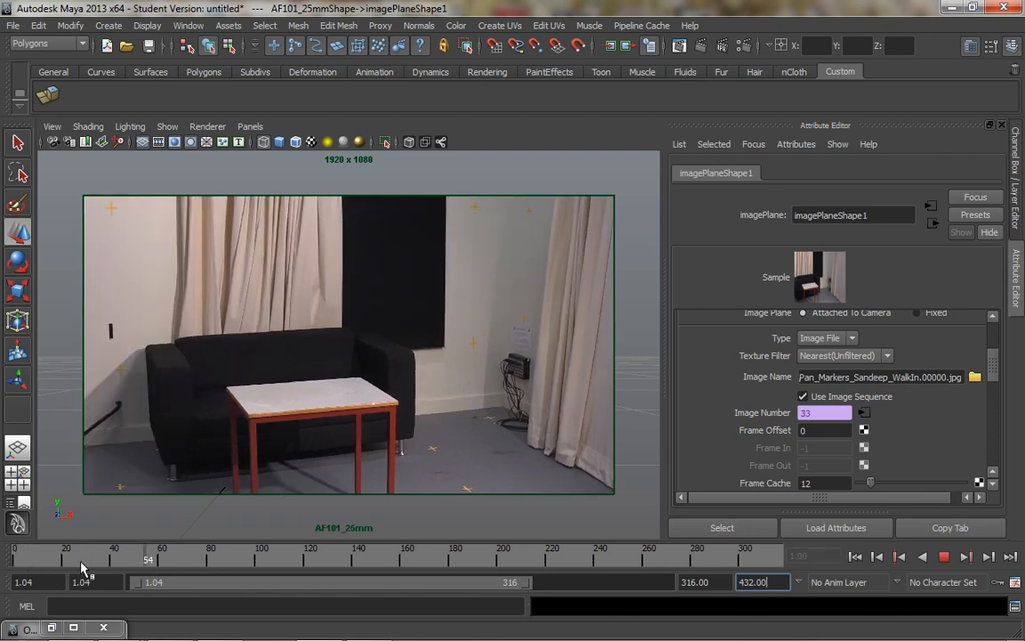
drag(1, 553, 3, 558)
Step: Set the animation and playback start times to 1 and extend the playback range to frame 432
click(40, 582)
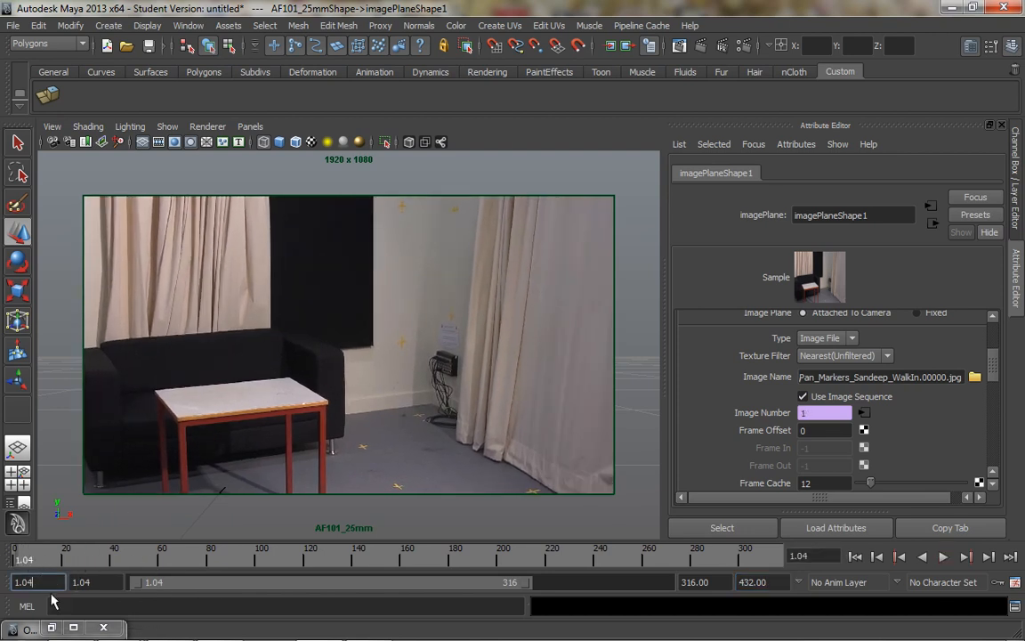
key(BackSpace)
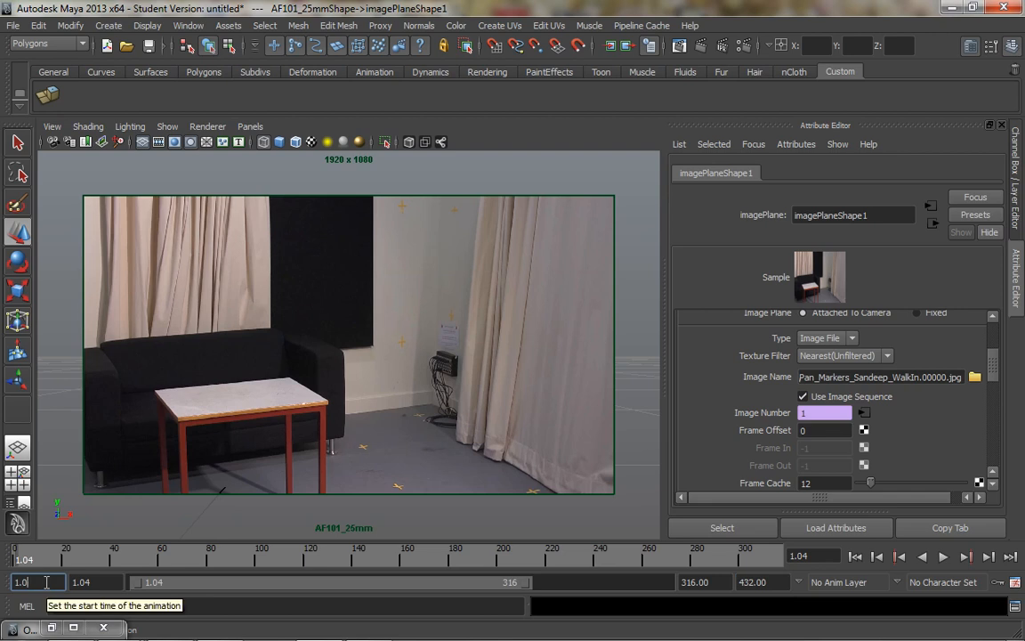
click(108, 581)
key(BackSpace)
key(Return)
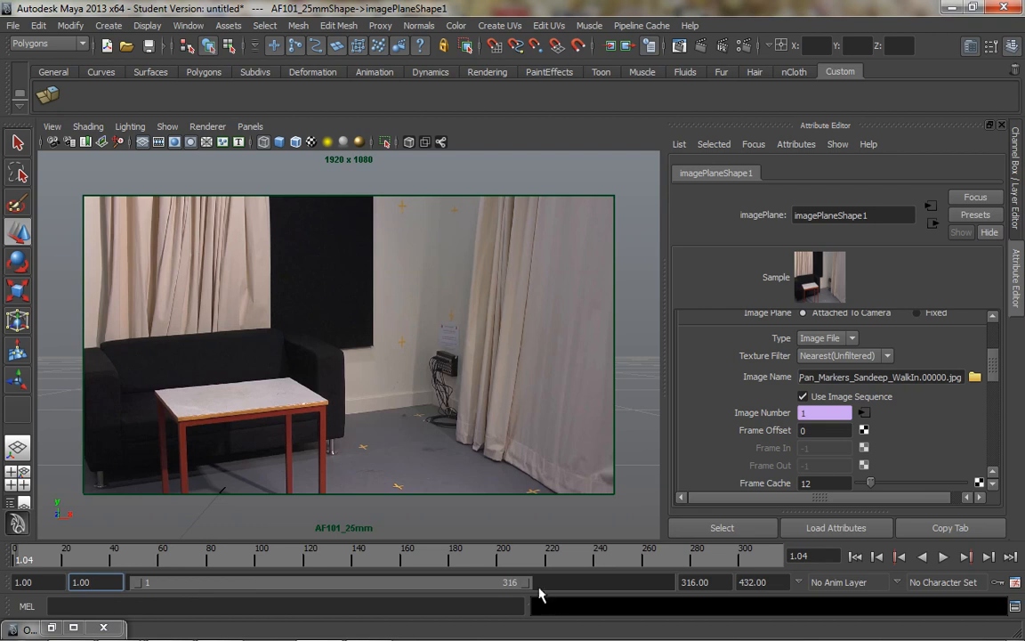
drag(527, 583, 699, 585)
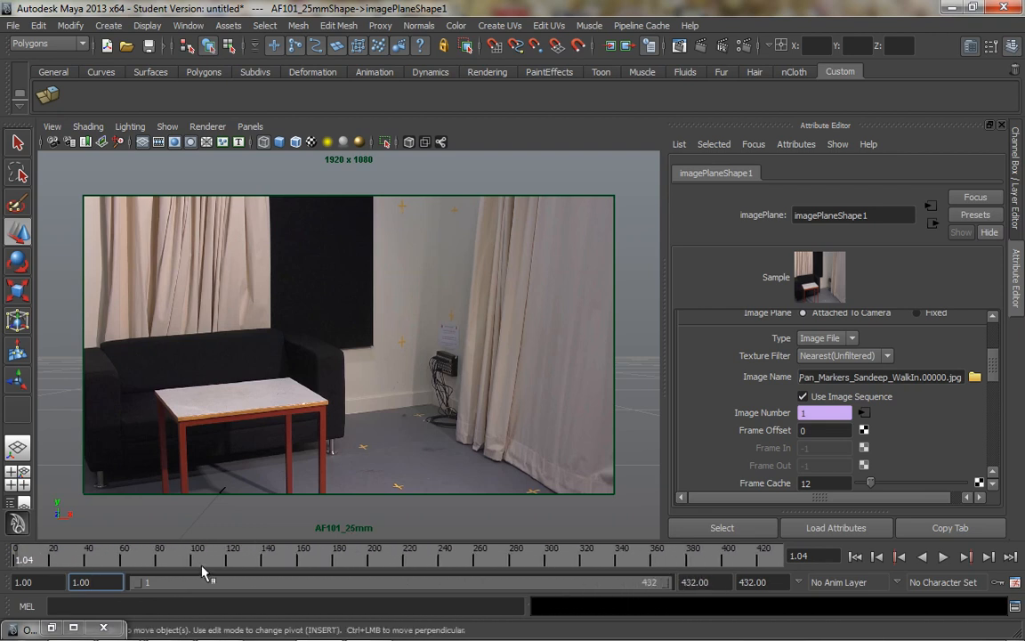
Step: Play the panning footage through the AF101_25mm camera, stop near frame 77 and clear the selection
click(944, 556)
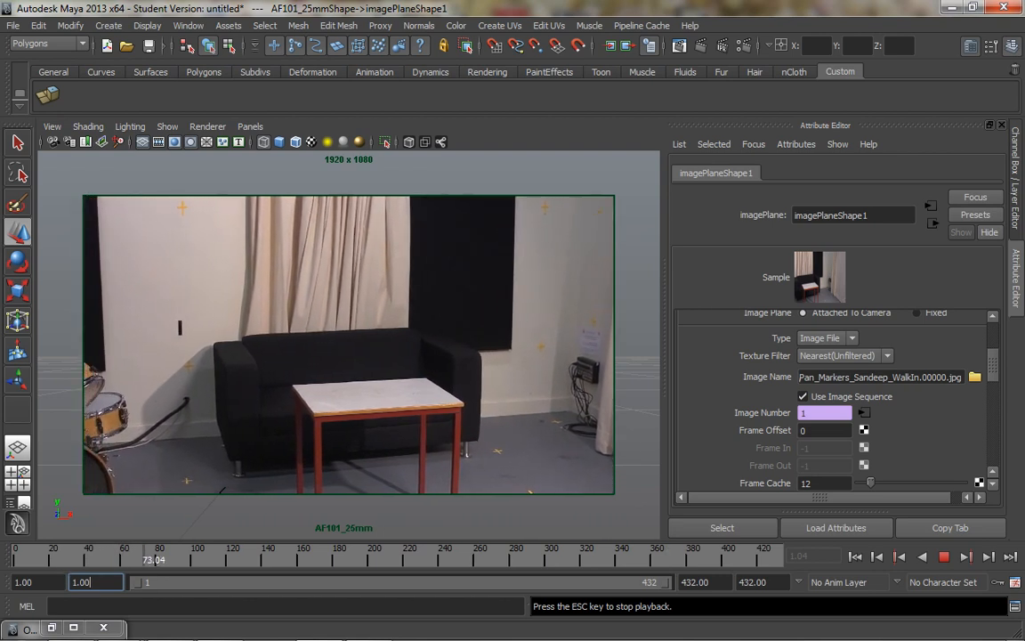
click(946, 557)
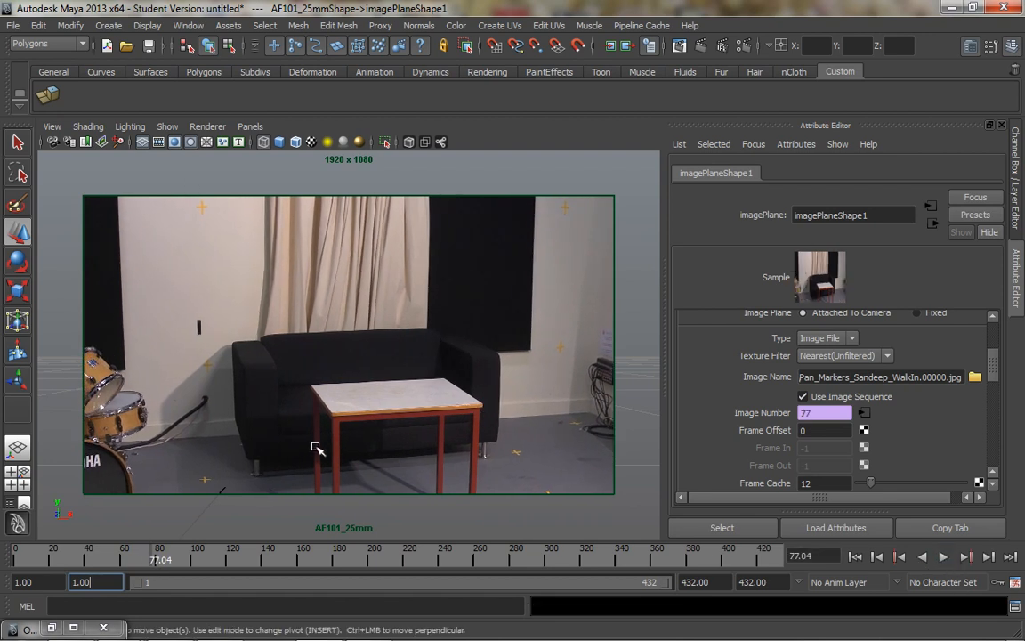
click(455, 515)
Step: Switch to the perspective view and slightly move the AF101_25mm camera along its vertical and depth axes
key(space)
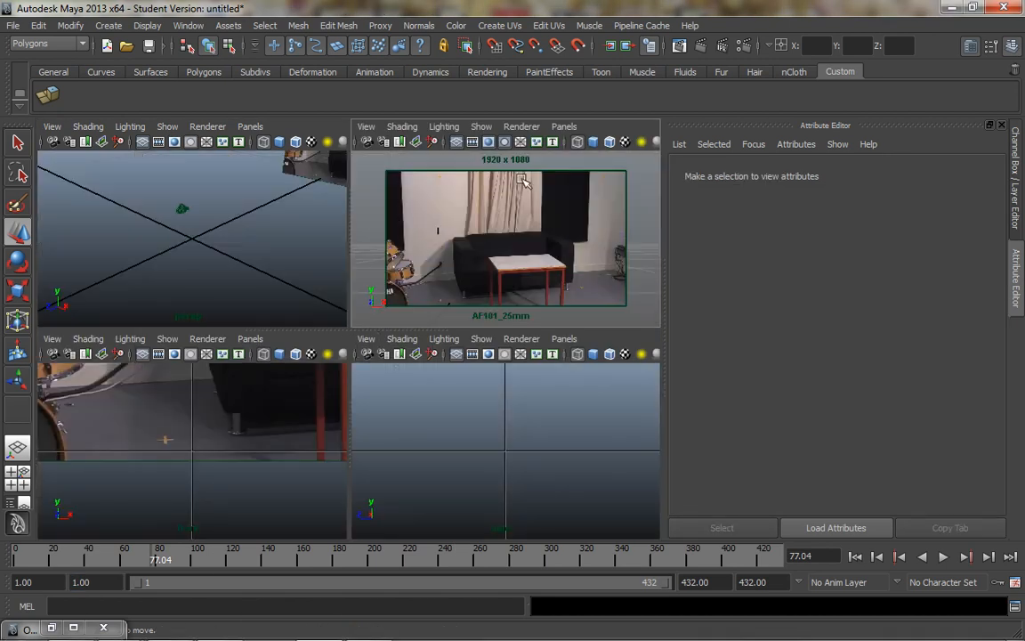
key(space)
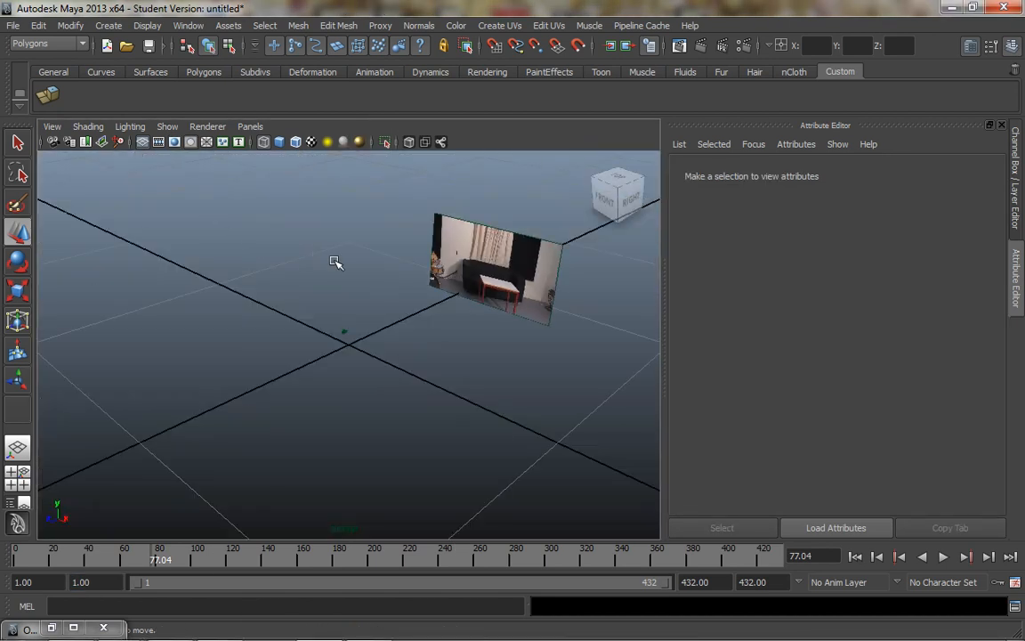
alt+drag(418, 359, 389, 355)
click(327, 334)
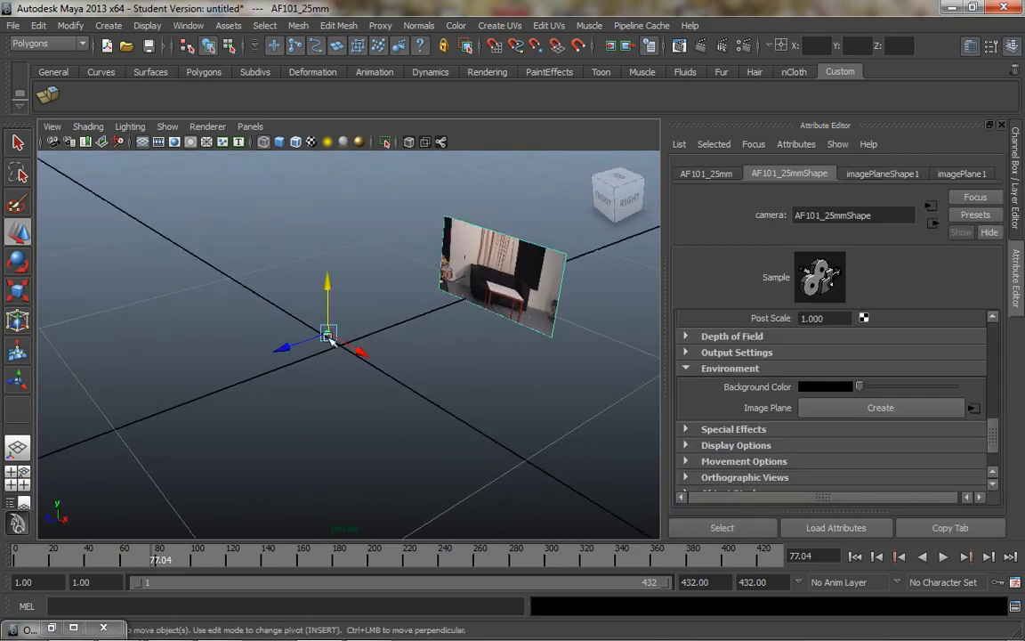
mouse_move(328, 282)
mouse_down()
mouse_move(332, 294)
mouse_move(332, 280)
mouse_up()
drag(292, 345, 294, 345)
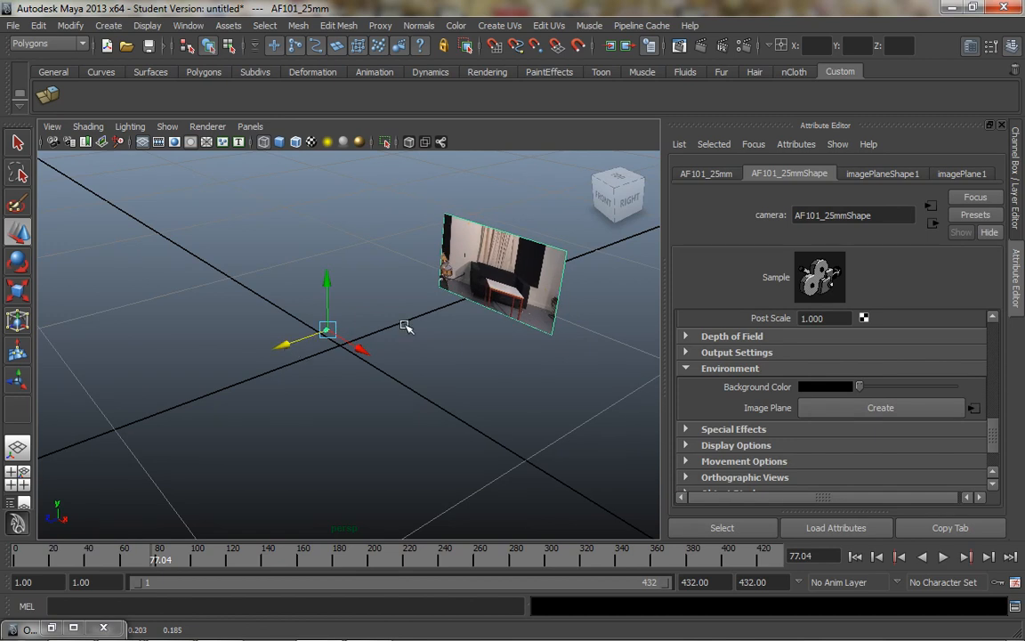
Step: Select the image plane in the perspective view and examine its size beside the grid and its Image Plane Attributes
scroll(387, 347, down, 5)
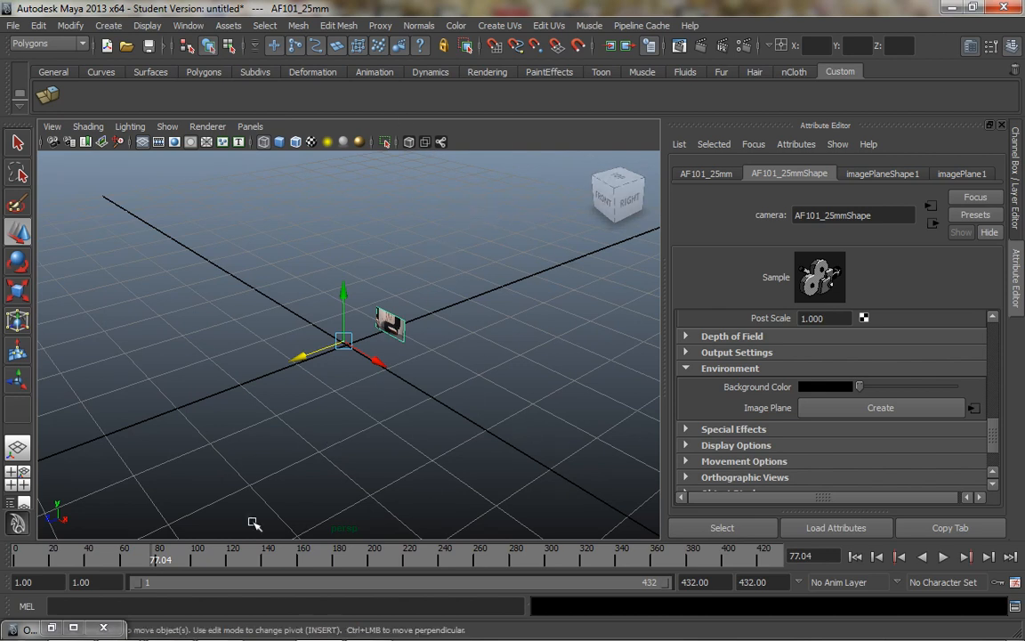
scroll(398, 382, down, 2)
scroll(587, 405, down, 1)
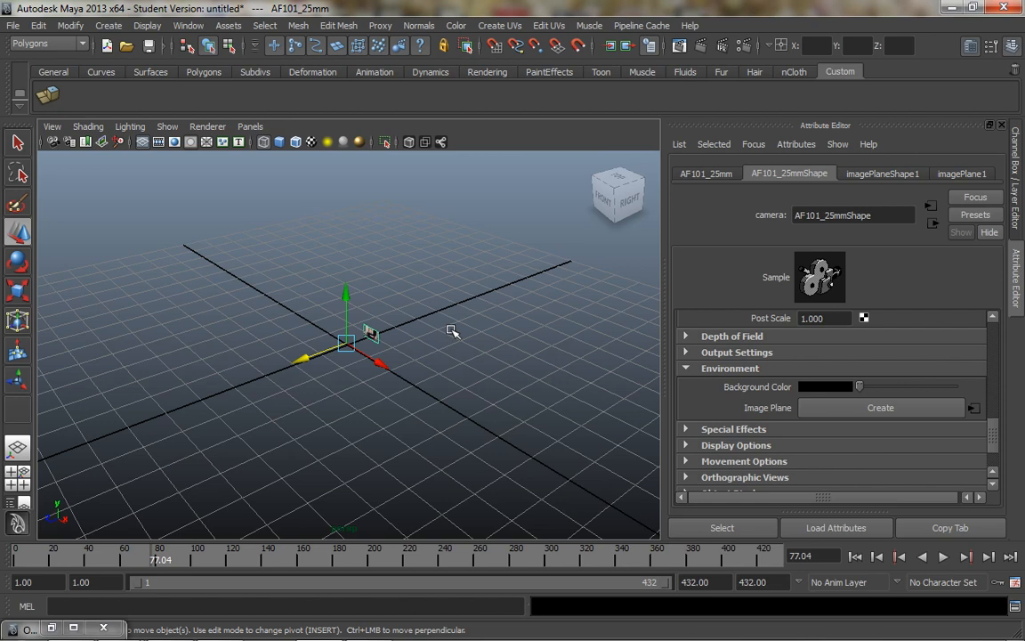
click(394, 348)
click(370, 334)
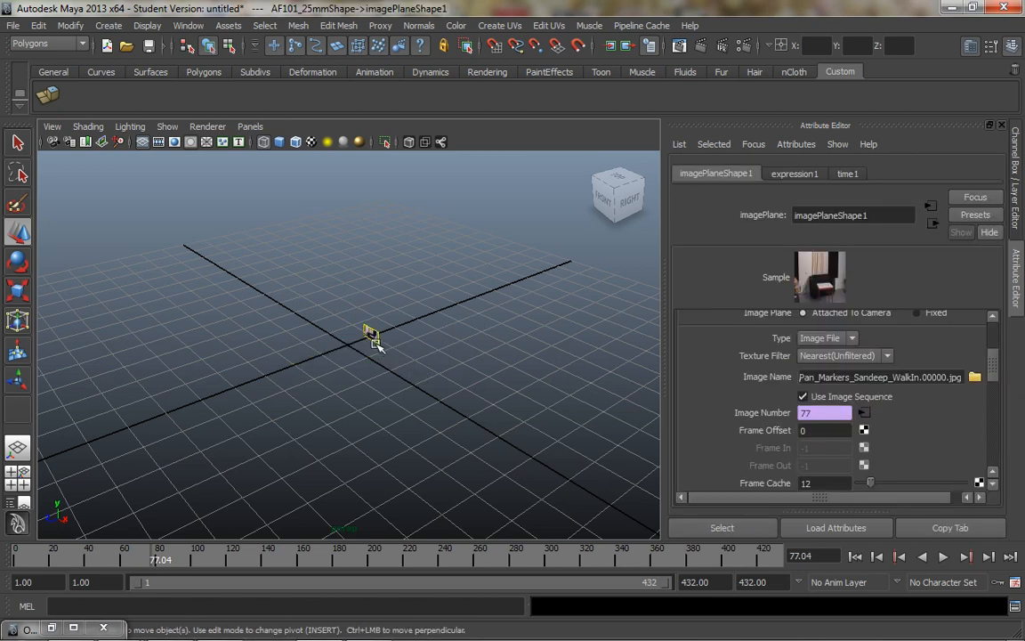
click(403, 364)
click(372, 333)
scroll(993, 478, down, 10)
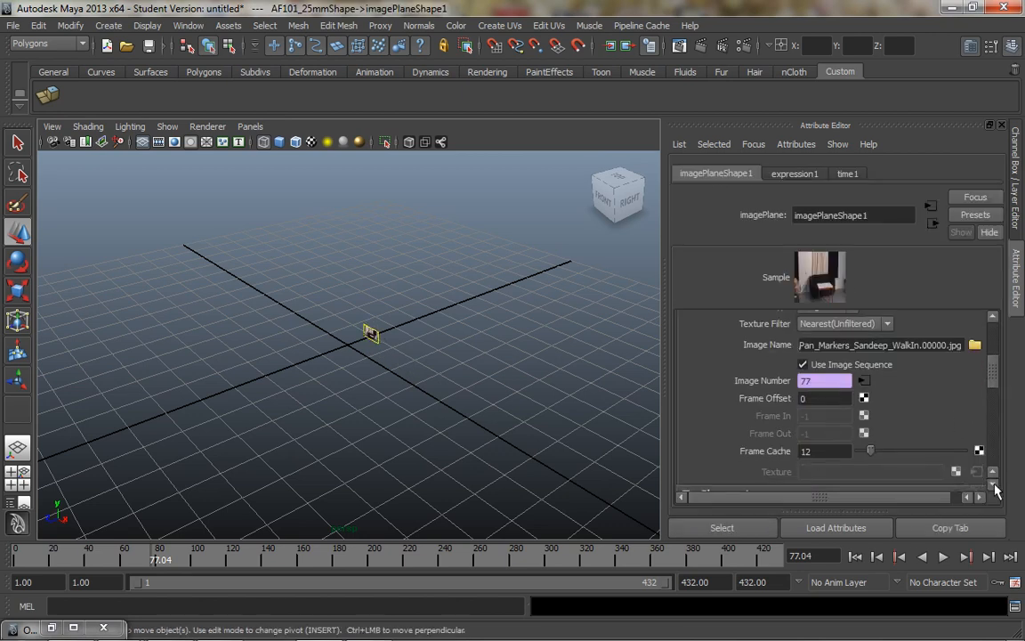
click(995, 484)
drag(995, 415, 995, 324)
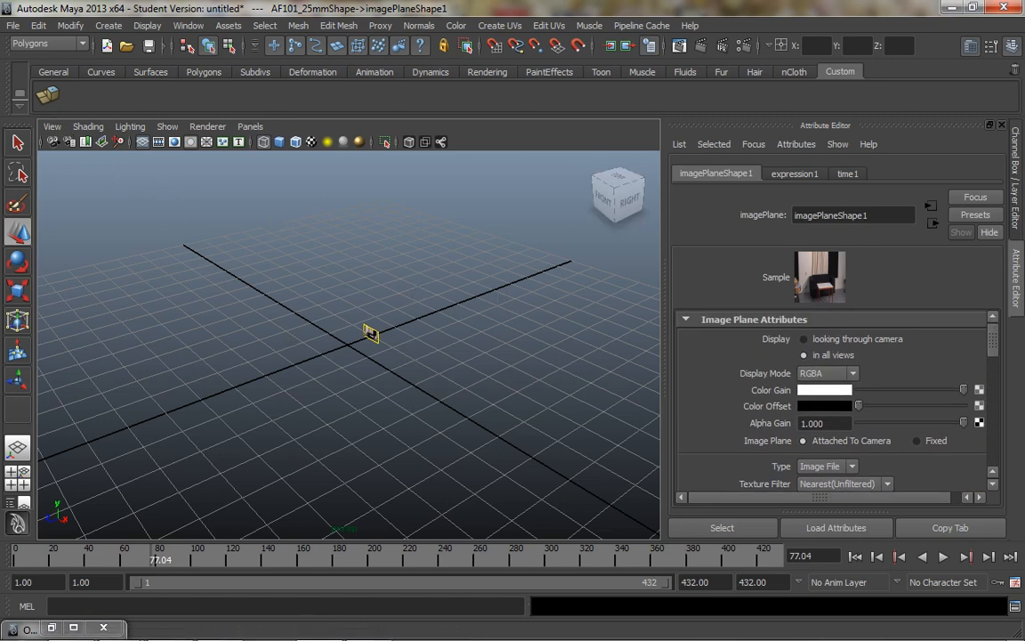
Step: Restore the Outliner, select the AF101_25mm camera and examine its Focal Length, clip plane and Film Back settings
click(23, 629)
click(46, 513)
click(276, 430)
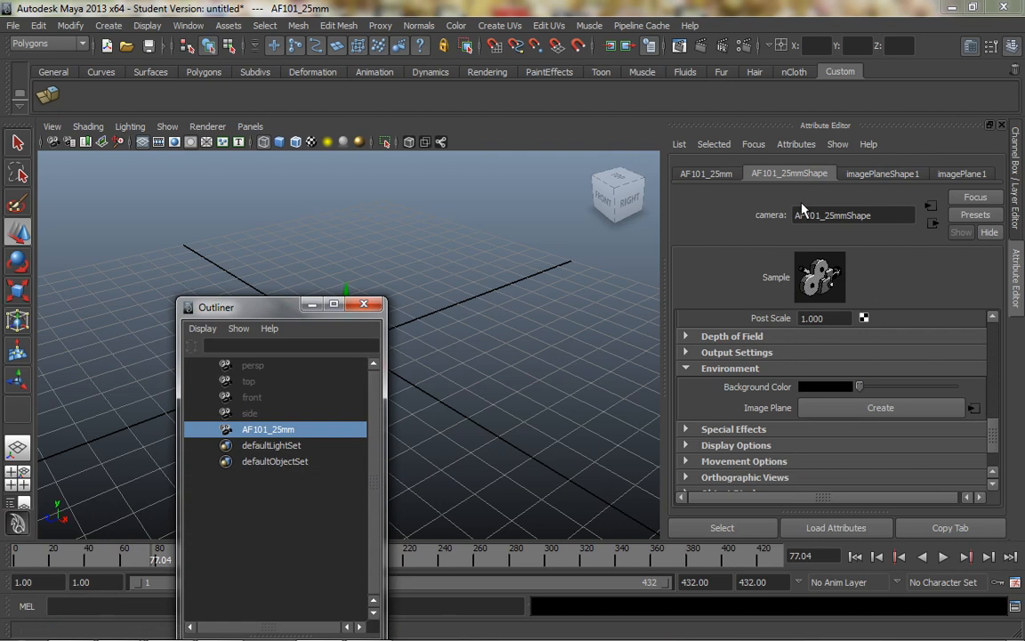
drag(994, 439, 983, 305)
scroll(920, 395, down, 2)
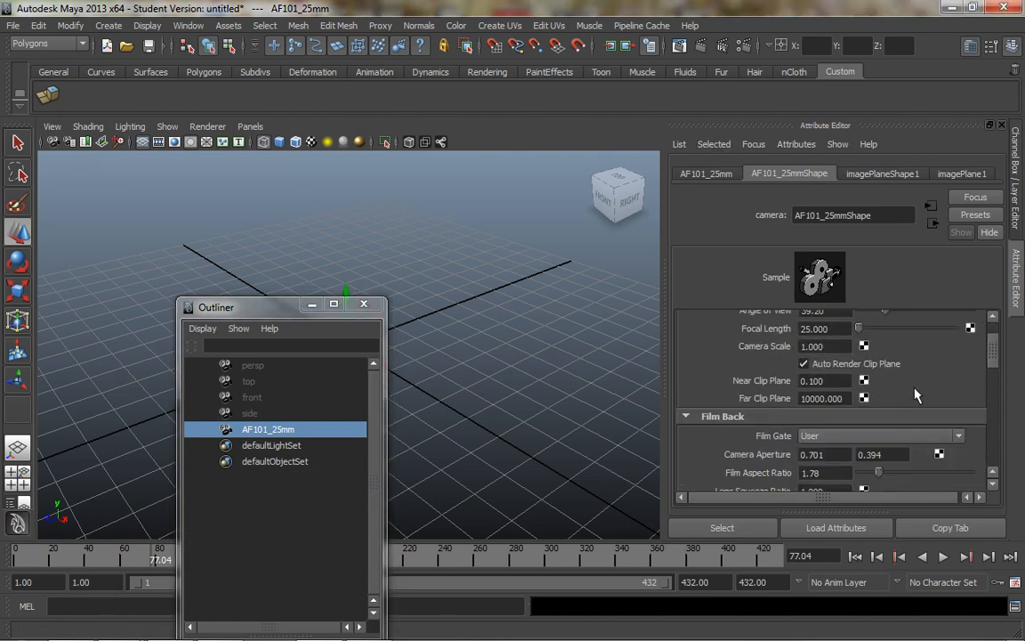
Step: Examine the AF101_25mm camera's clip planes, Film Back, Environment image plane and remaining attribute groups
scroll(920, 395, down, 2)
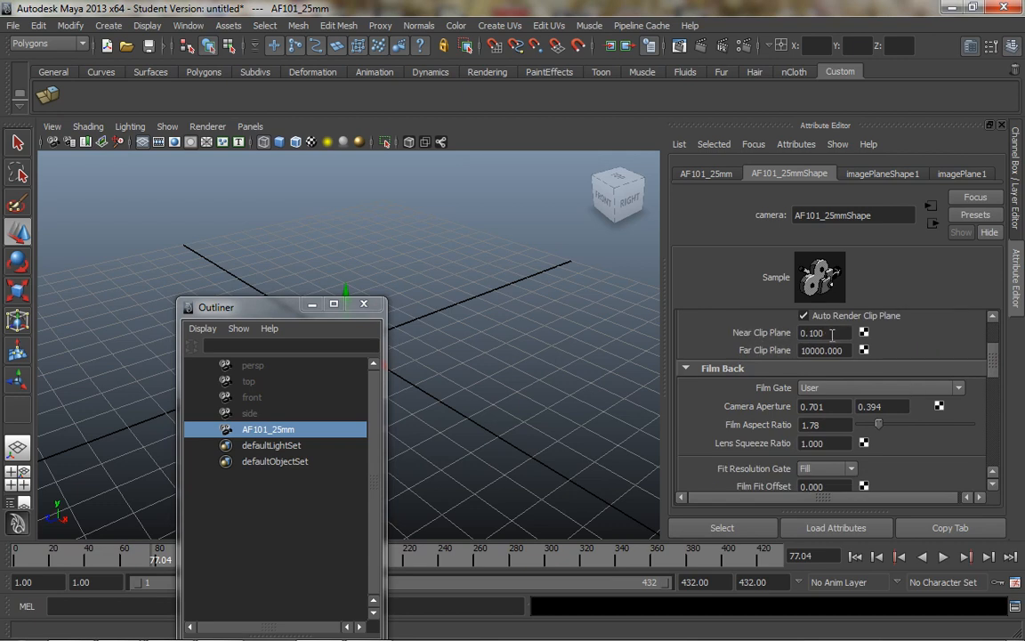
click(848, 349)
double_click(847, 350)
scroll(870, 379, down, 1)
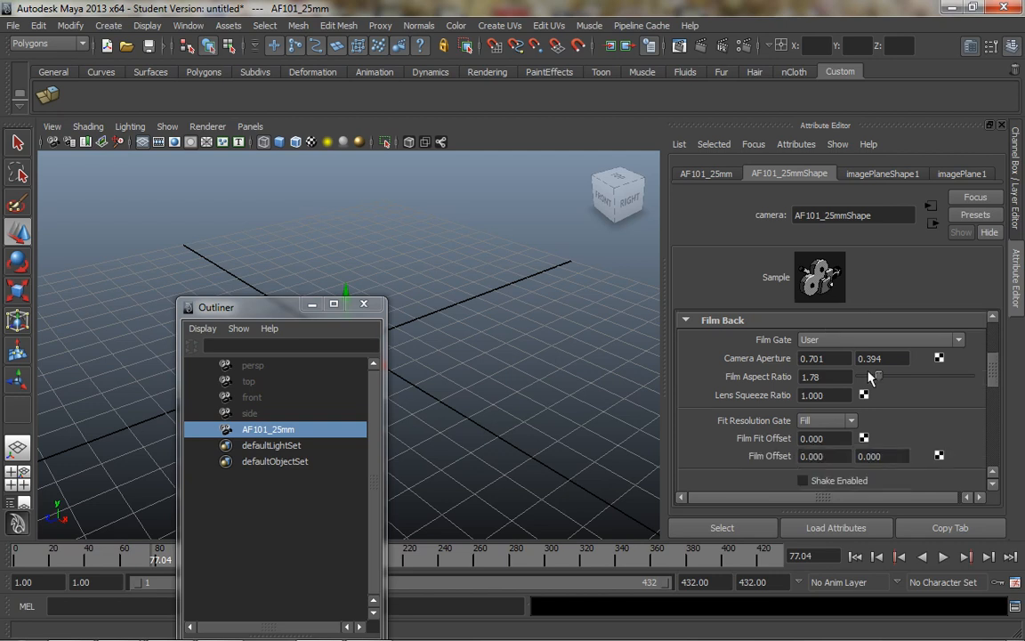
scroll(870, 378, down, 4)
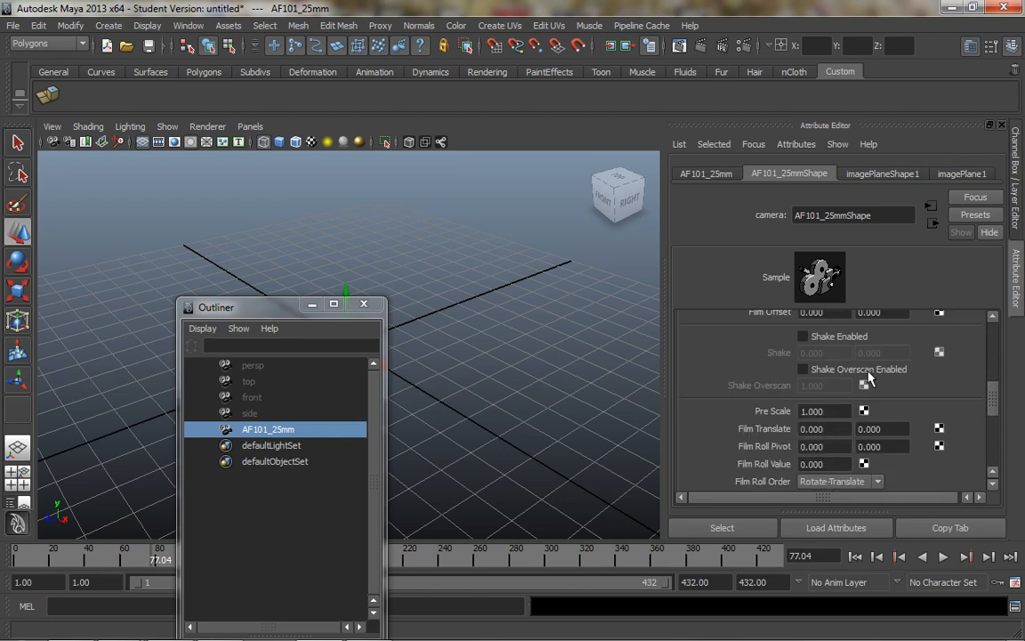
scroll(869, 379, down, 1)
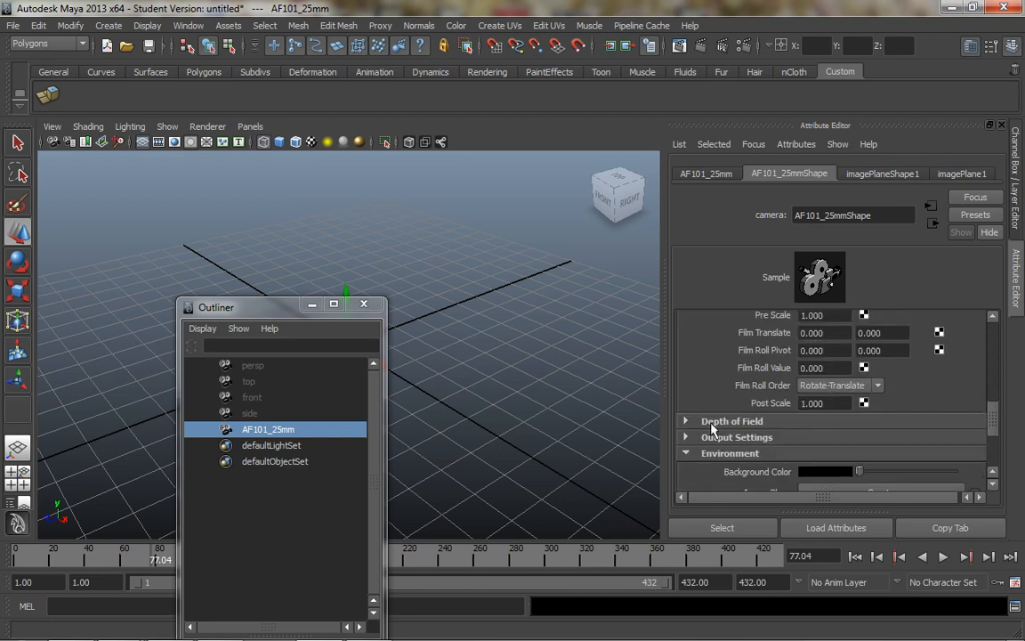
scroll(675, 370, down, 1)
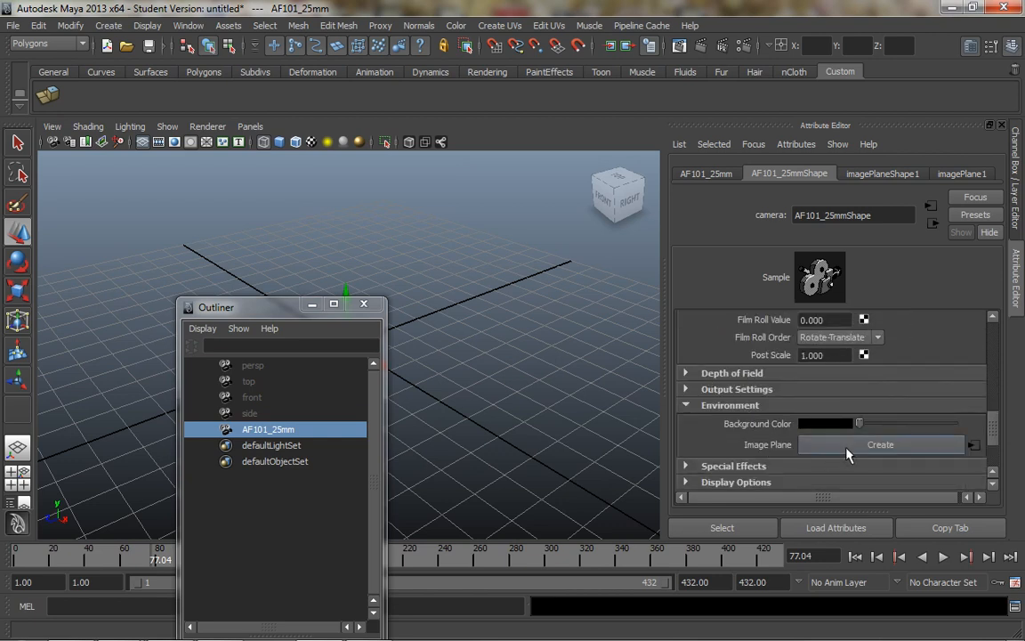
scroll(768, 418, down, 1)
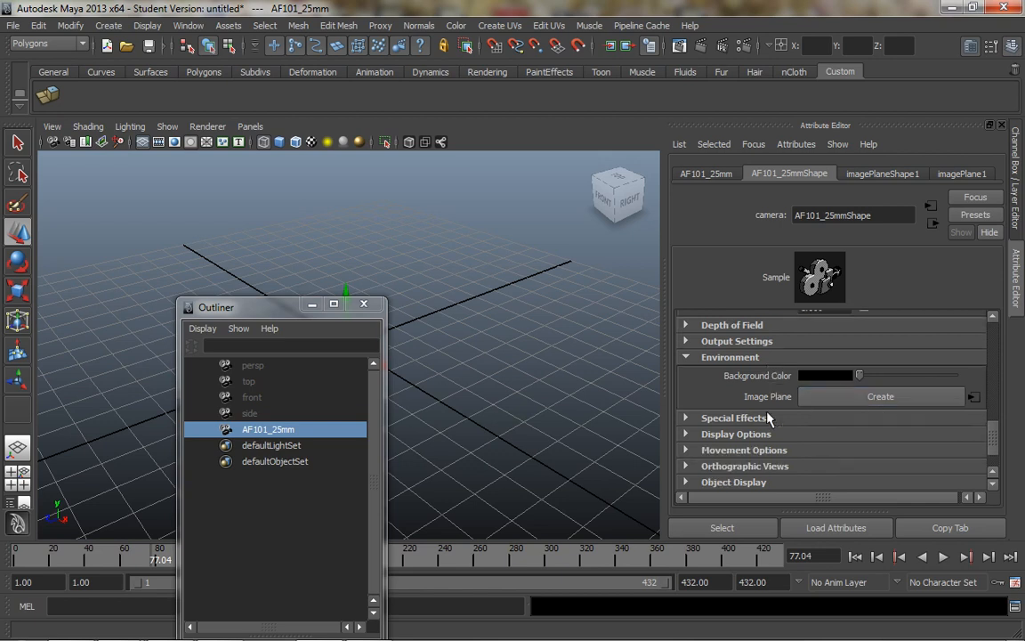
scroll(768, 418, up, 8)
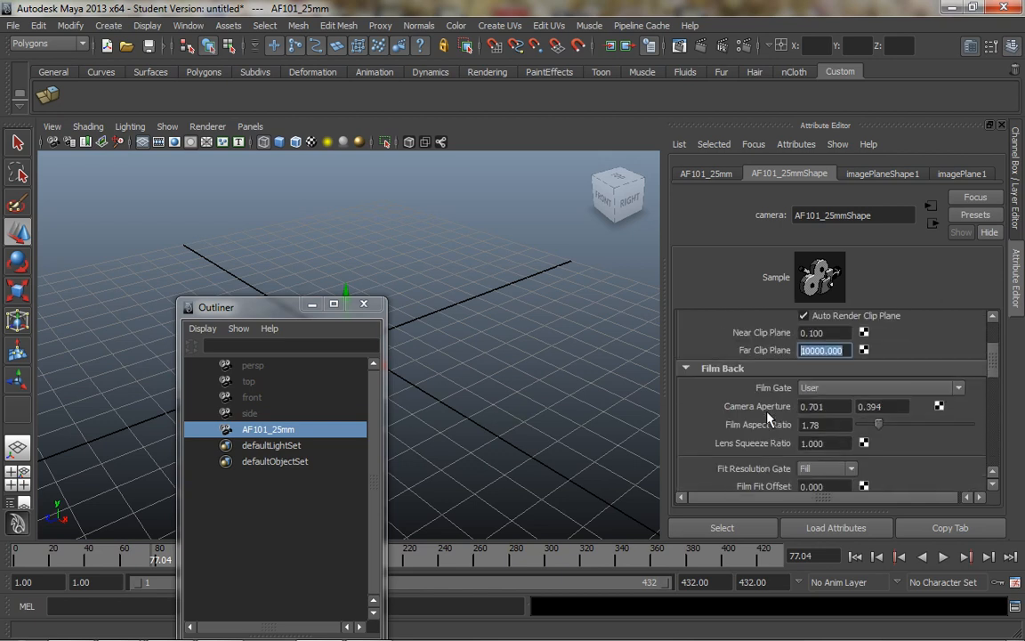
scroll(768, 418, up, 2)
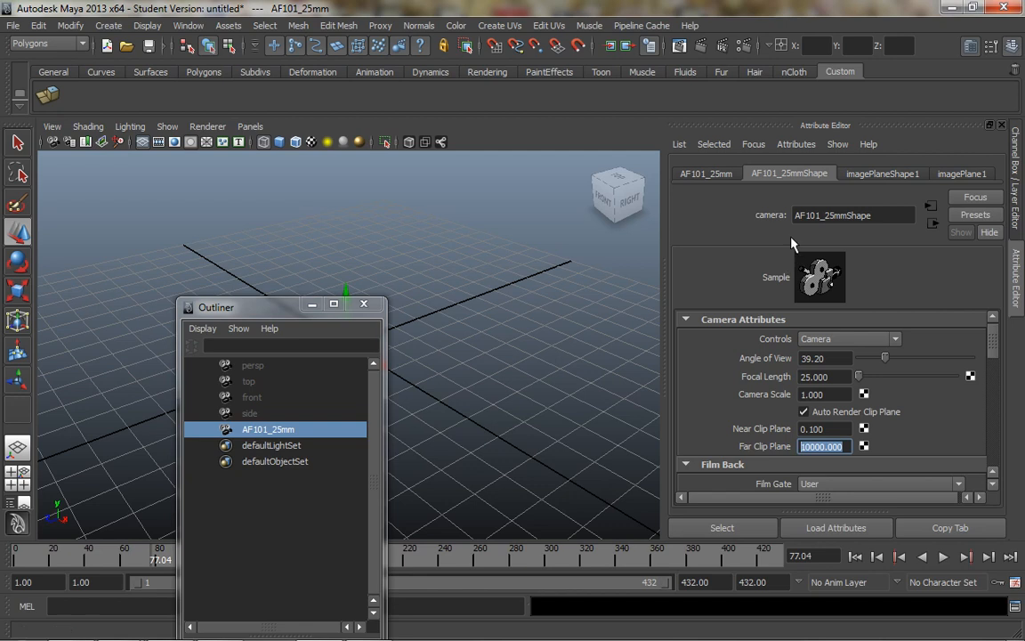
Step: Show the image plane's placement settings, including Depth, and slide the AF101_25mm camera slightly along its depth axis in the perspective view
click(872, 175)
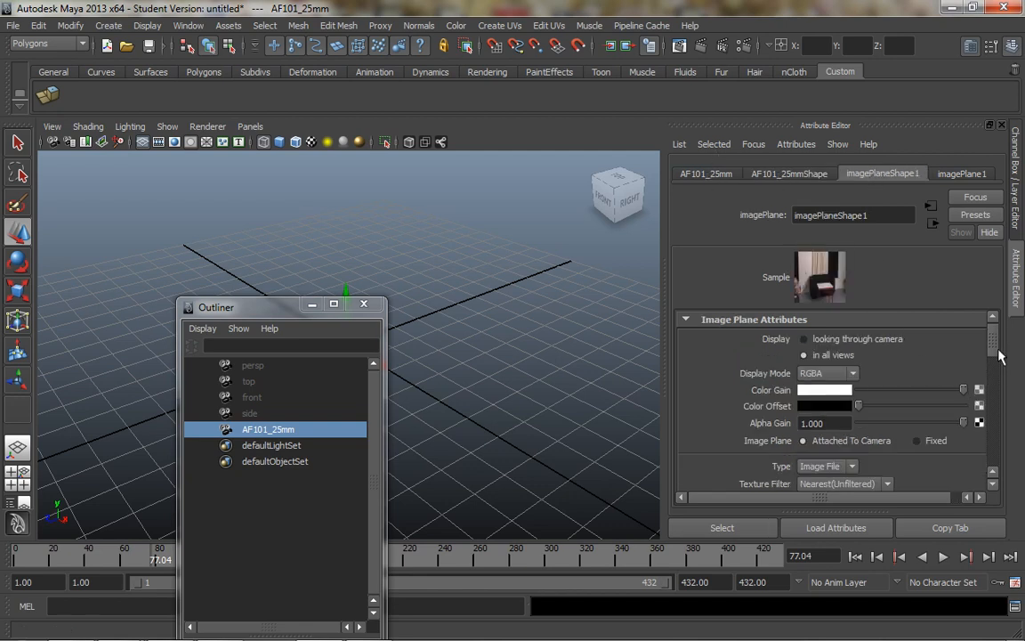
drag(999, 339, 1009, 407)
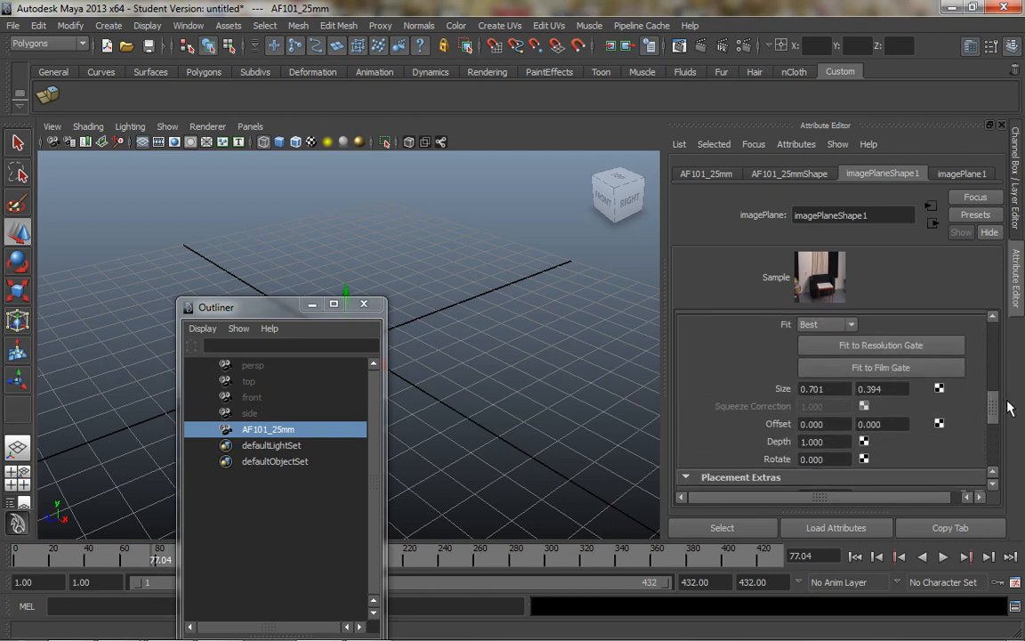
click(845, 441)
drag(267, 307, 67, 410)
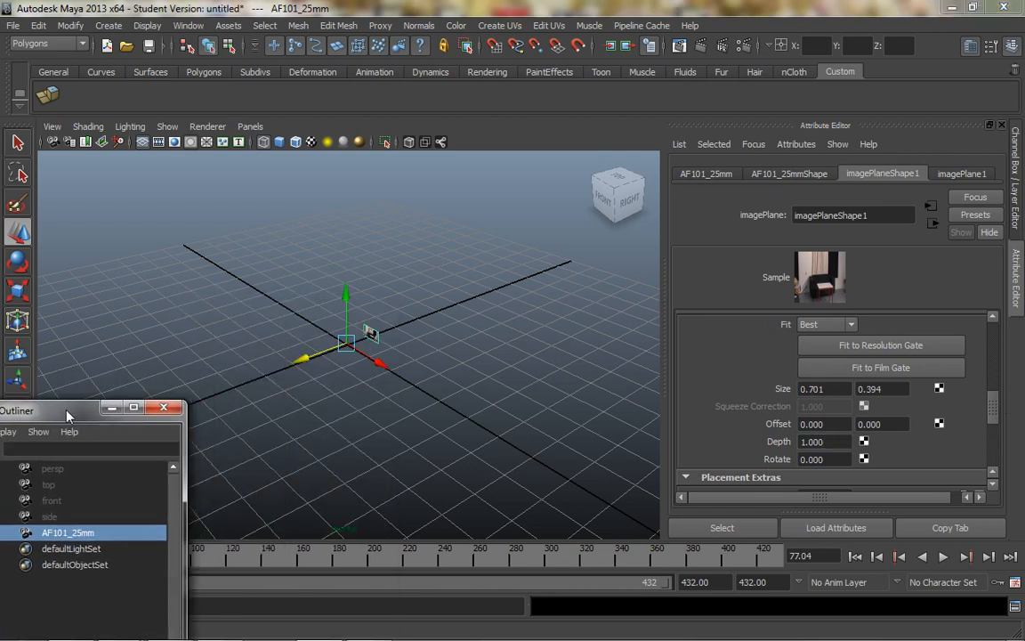
click(833, 441)
middle_drag(483, 325, 481, 366)
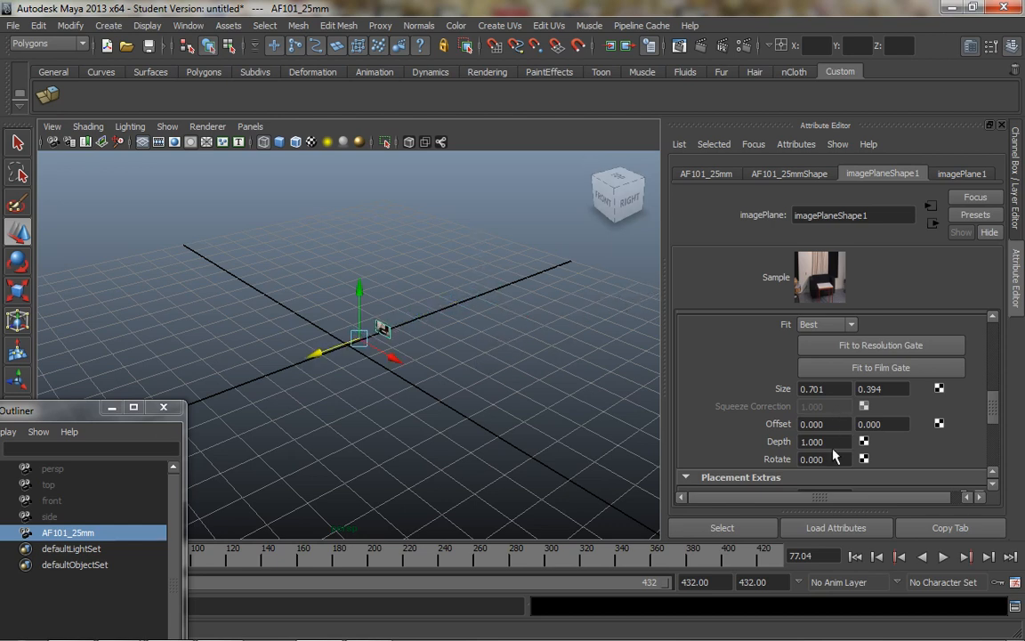
middle_drag(526, 328, 493, 346)
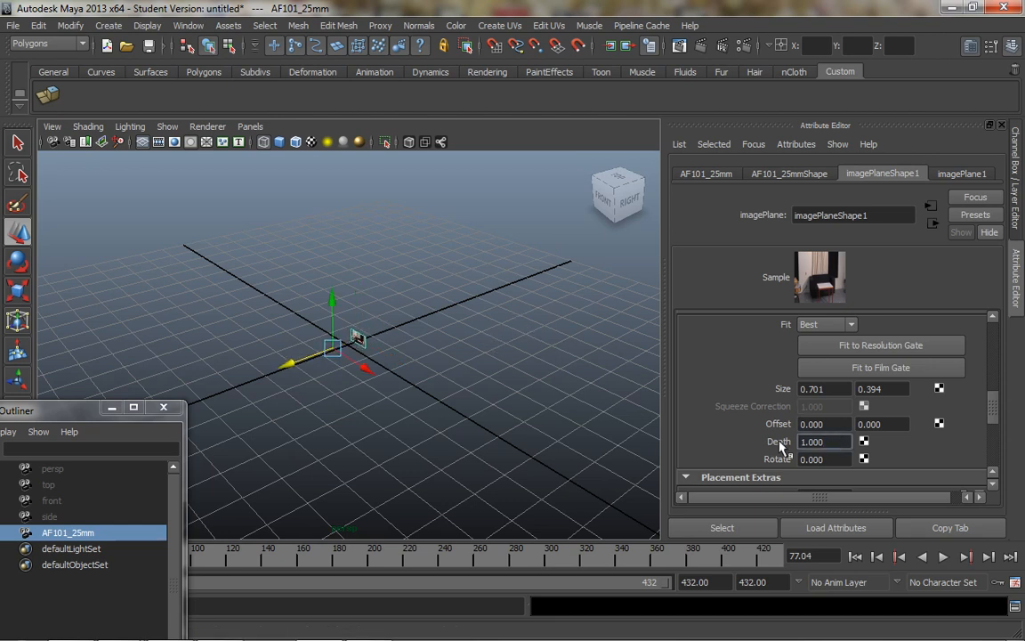
Step: Set the image plane's Depth to 10, and increase it to 15
click(803, 443)
double_click(803, 442)
text(10)
key(Return)
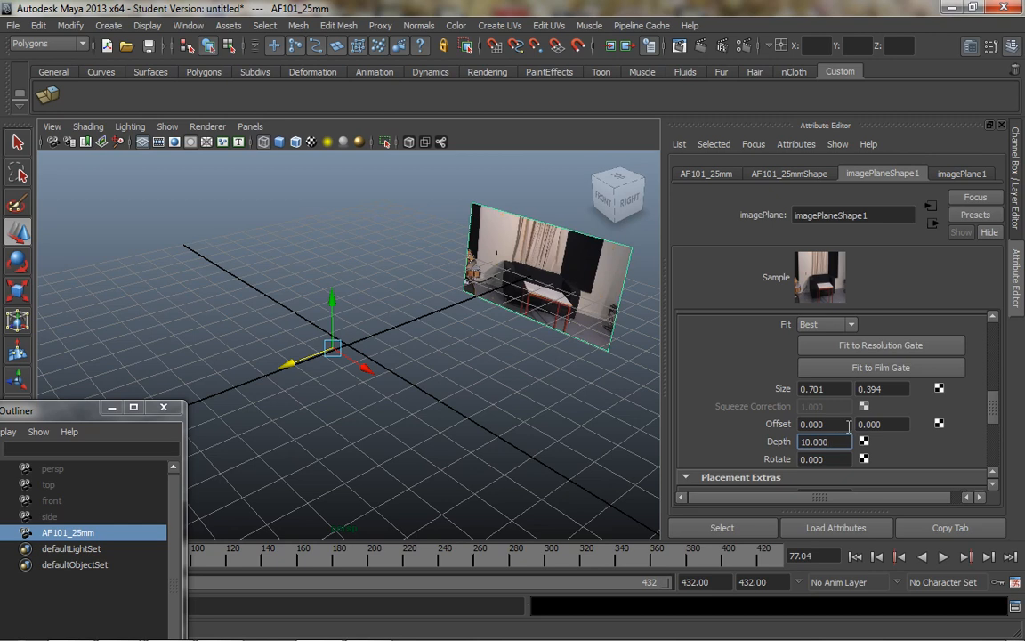
double_click(839, 439)
text(15)
key(Return)
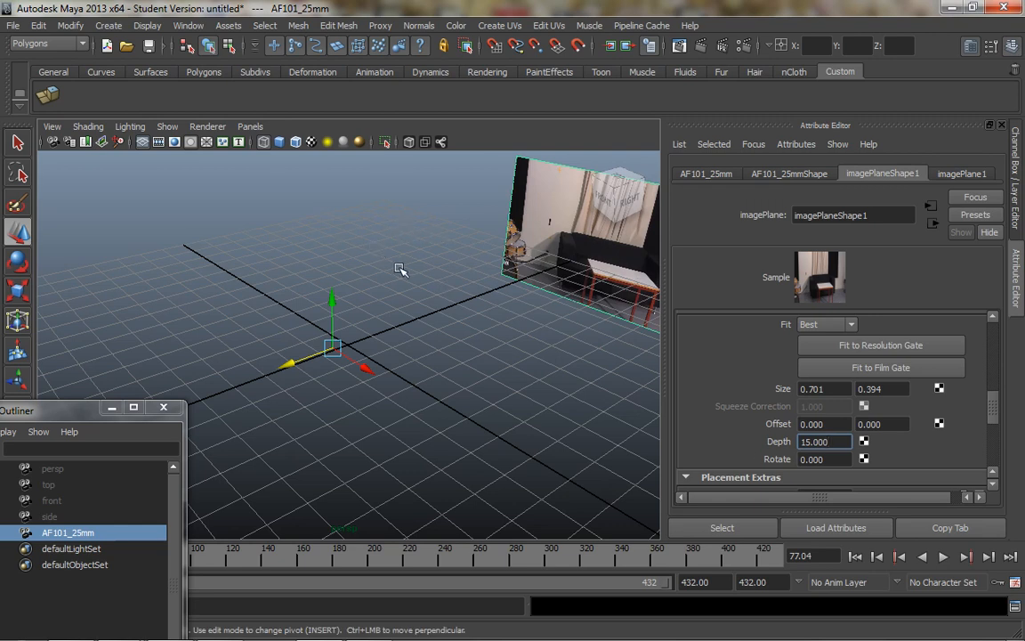
Step: Select the image plane and examine the footage against the grid in the full-size AF101_25mm camera view
click(357, 276)
click(589, 260)
key(space)
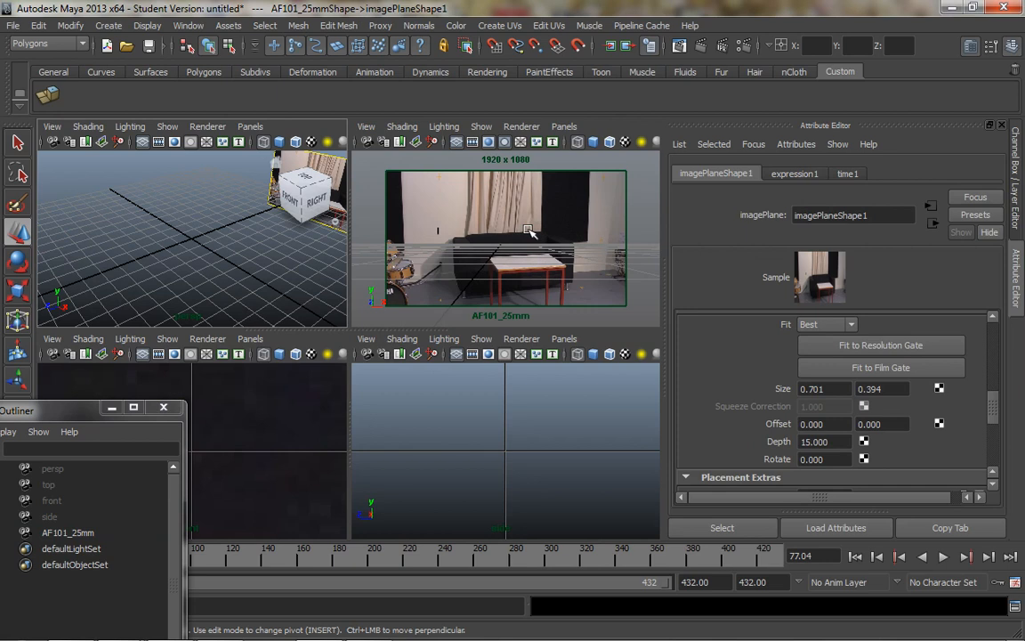
key(space)
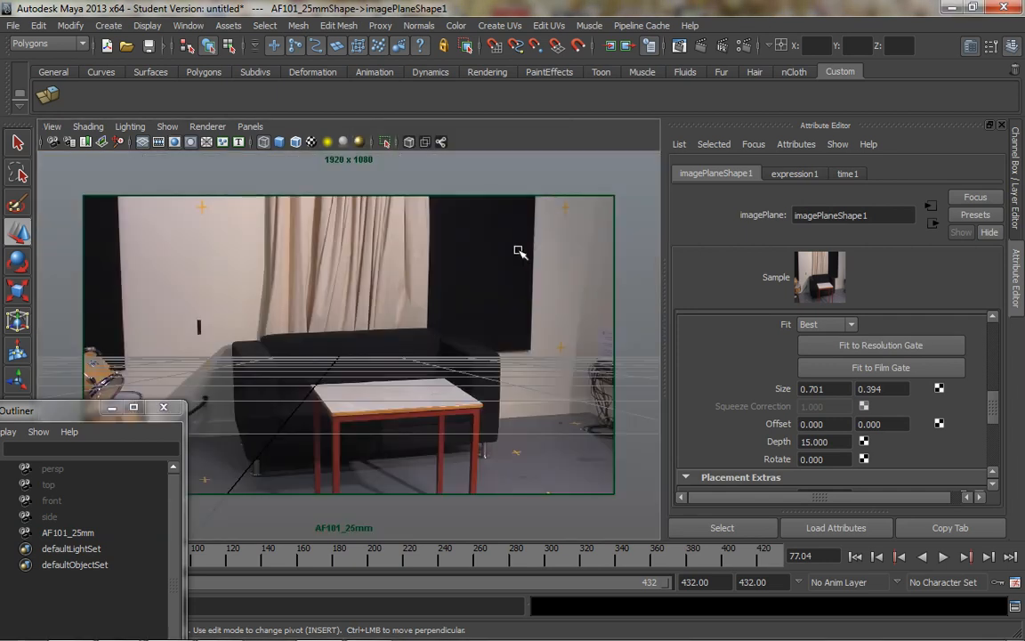
key(space)
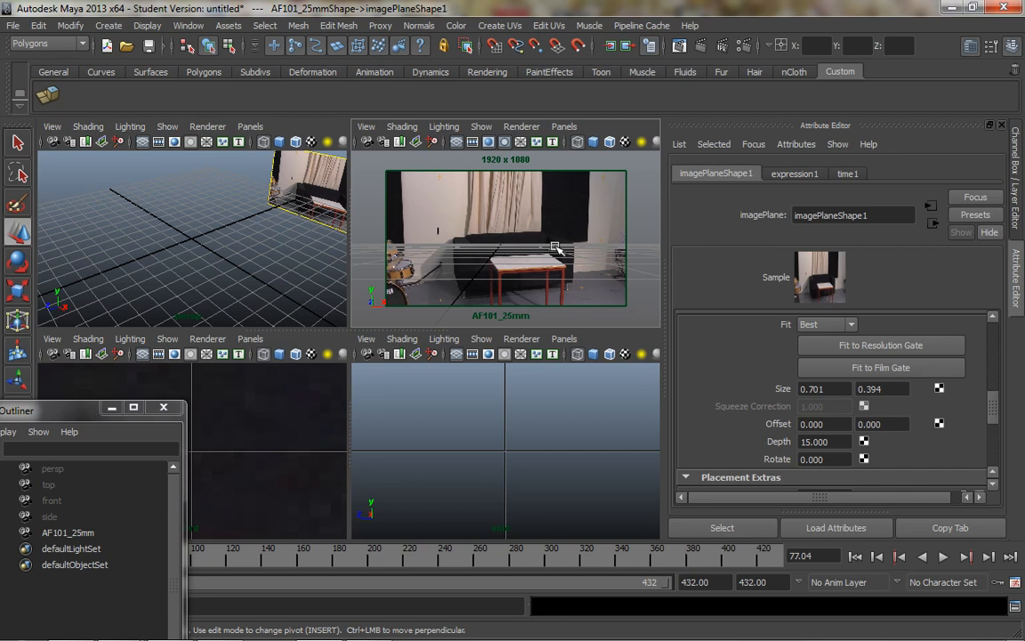
key(space)
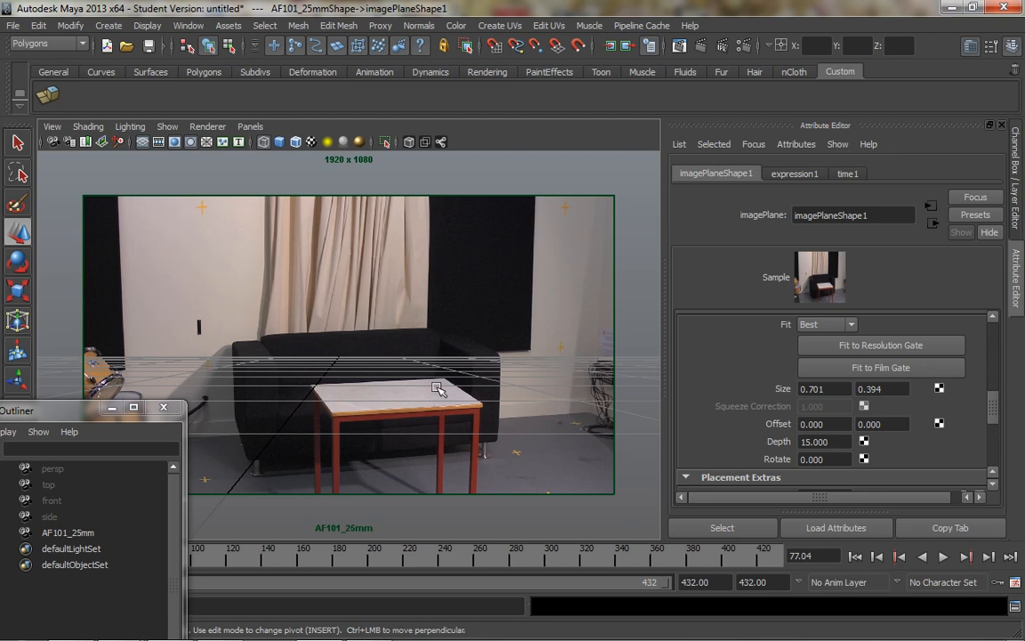
Step: Pan the AF101_25mm camera view to shift the camera against the grid, and zoom in on the camera in the perspective view
mouse_move(431, 403)
alt+middle_down()
mouse_move(435, 416)
mouse_move(442, 371)
mouse_move(451, 425)
mouse_move(446, 335)
mouse_move(451, 533)
mouse_move(451, 268)
mouse_move(424, 606)
mouse_move(439, 257)
mouse_move(424, 402)
mouse_move(424, 393)
alt+middle_up()
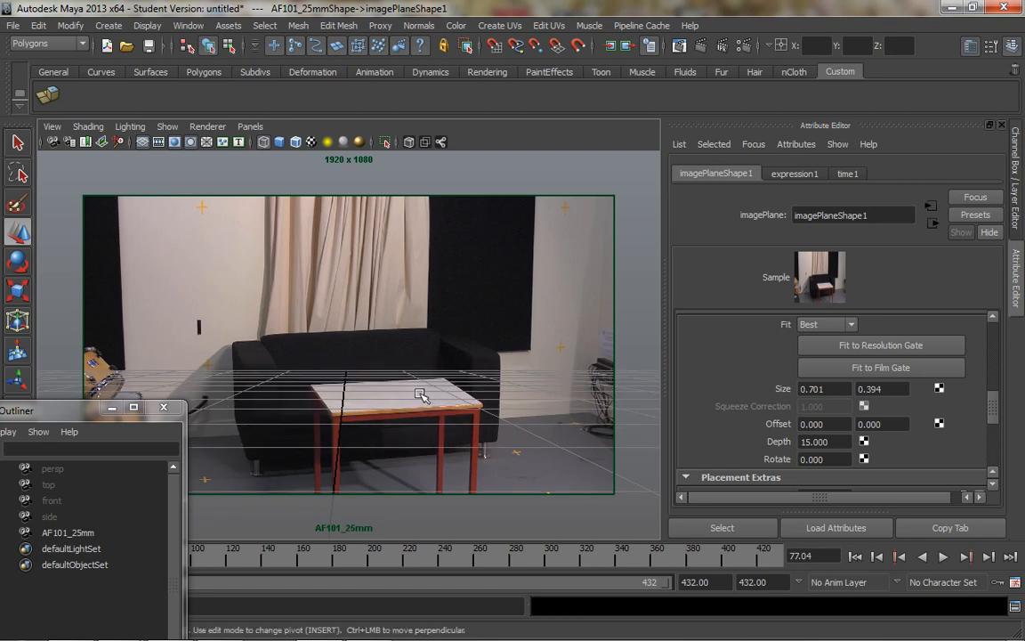
key(space)
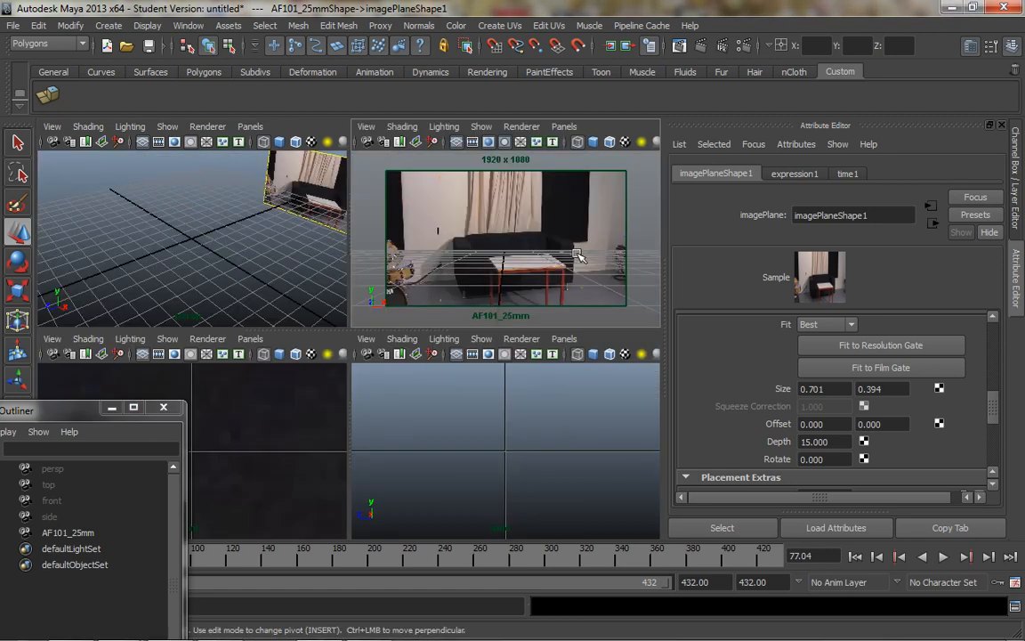
alt+middle_drag(552, 265, 500, 261)
scroll(208, 233, up, 6)
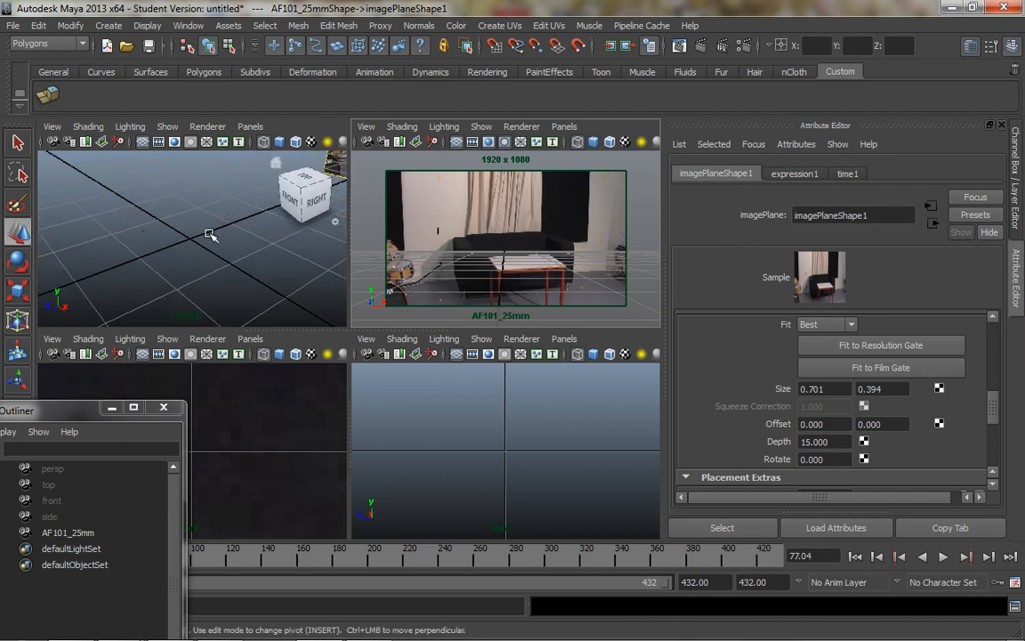
alt+middle_drag(207, 233, 255, 224)
scroll(281, 264, up, 4)
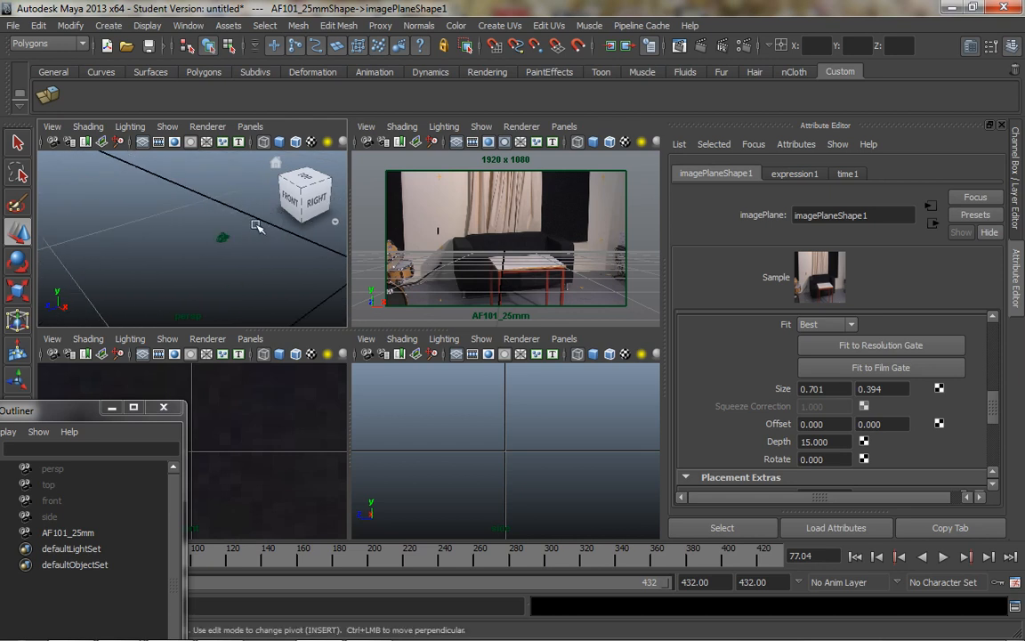
Step: Clear the image plane selection and select the AF101_25mm camera from its enlarged view
alt+right_drag(509, 235, 513, 258)
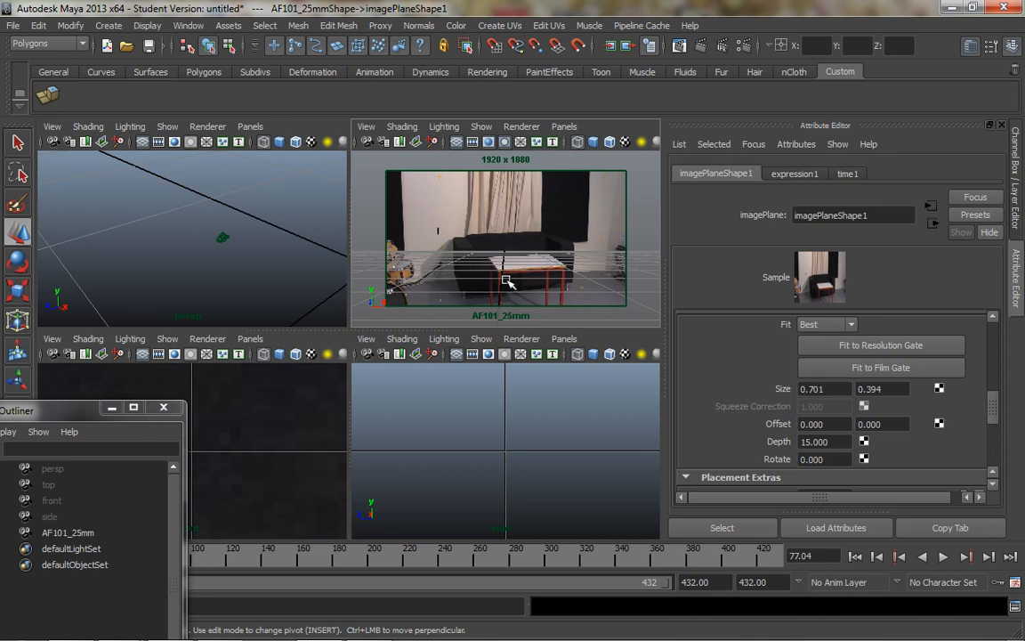
click(506, 280)
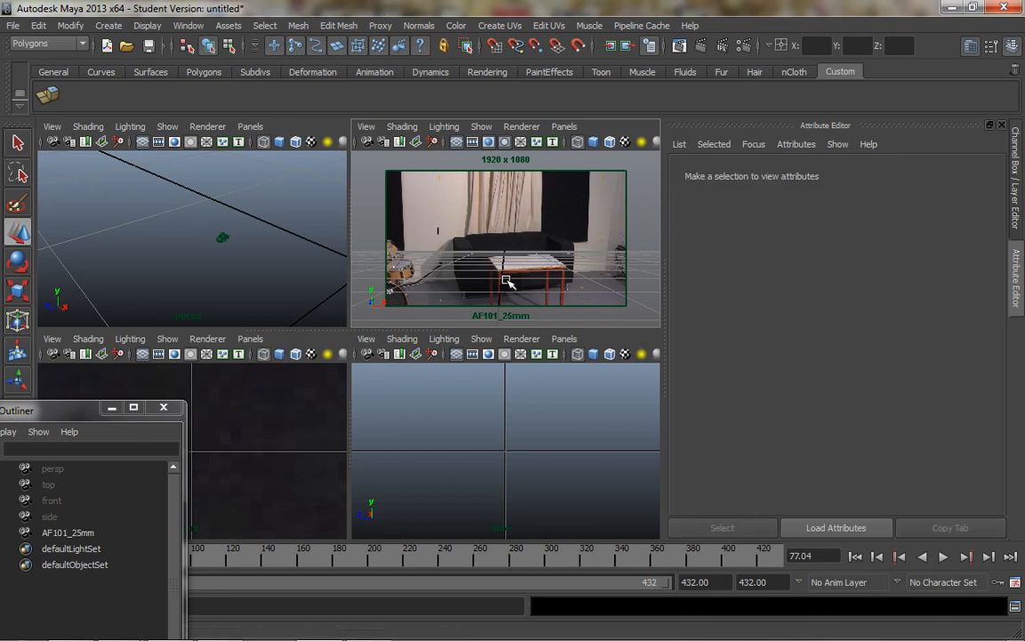
key(space)
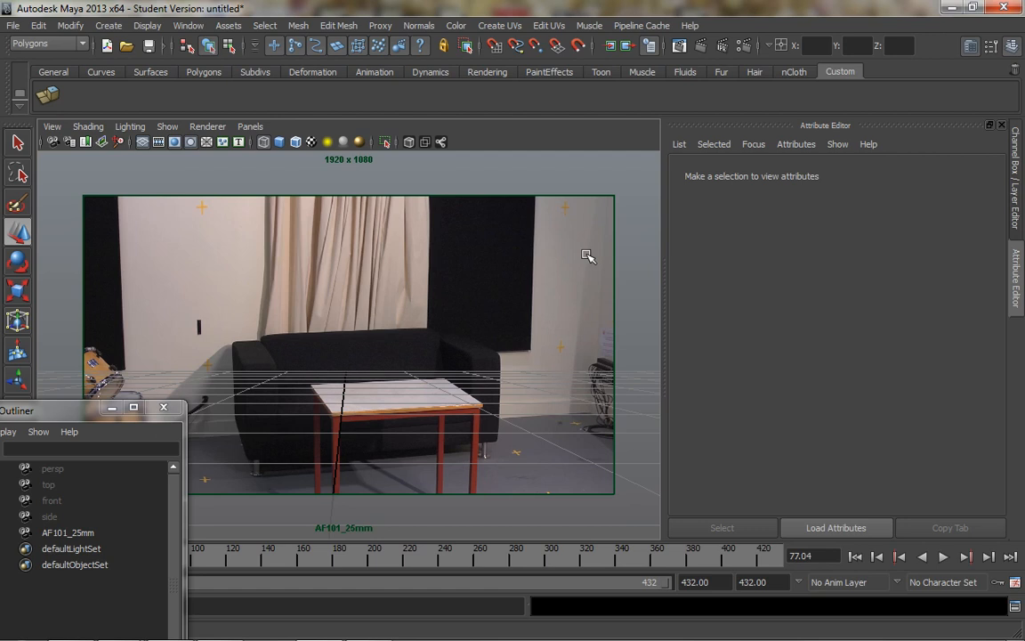
click(52, 127)
click(67, 144)
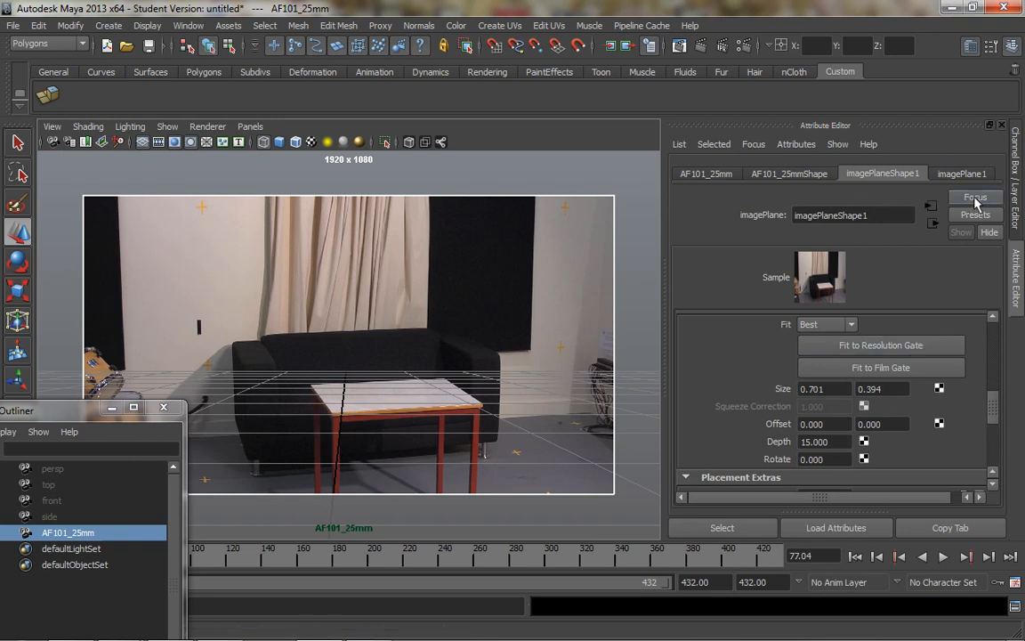
Step: Examine the AF101_25mm transform channels and the lens and film values of its AF101_25mmShape node
click(1015, 184)
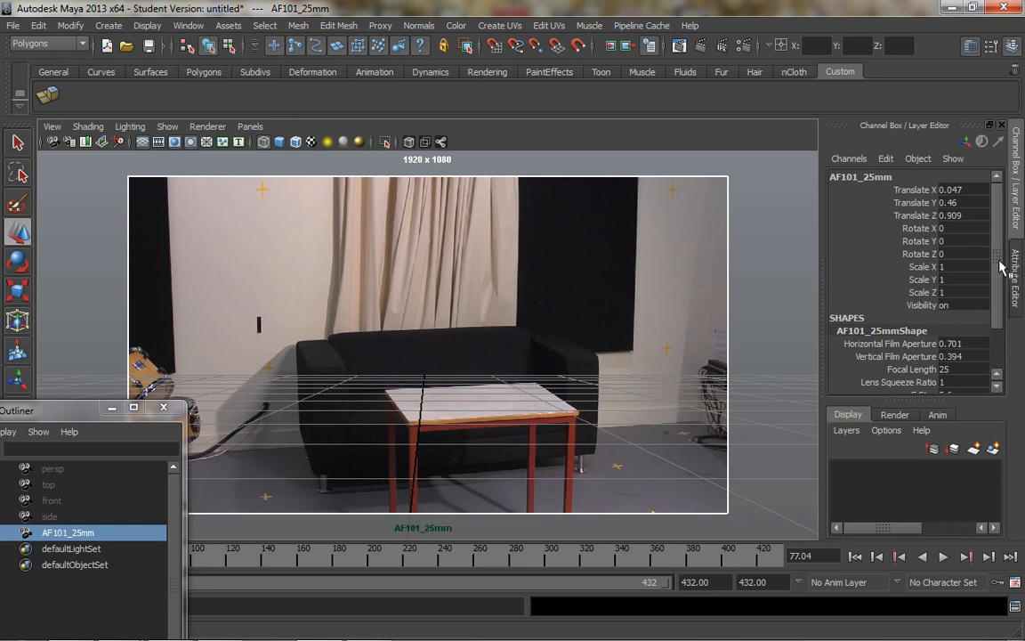
scroll(1000, 320, down, 3)
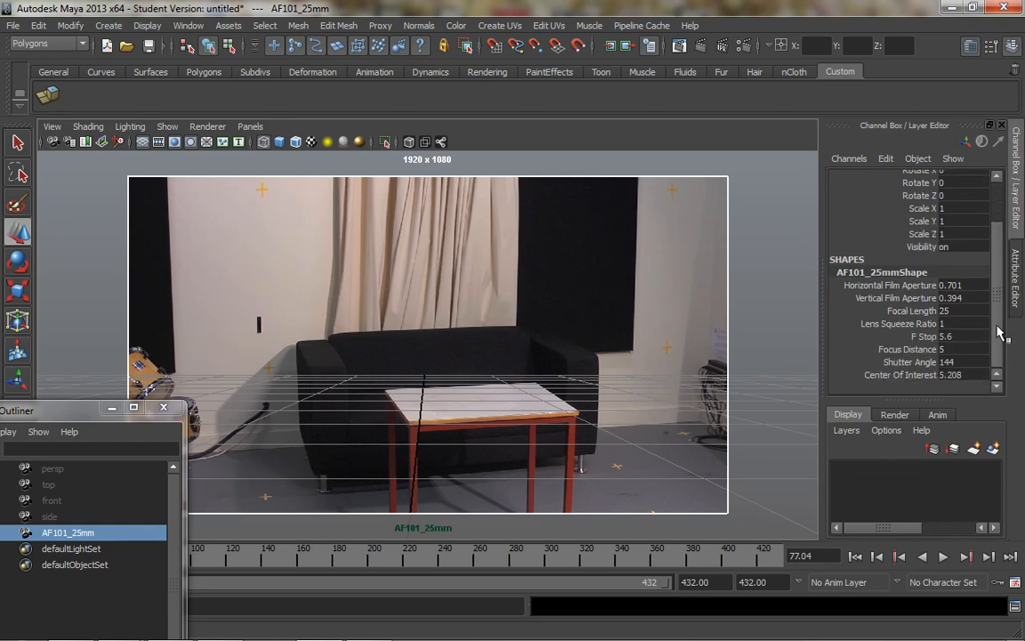
click(876, 273)
click(848, 324)
double_click(841, 272)
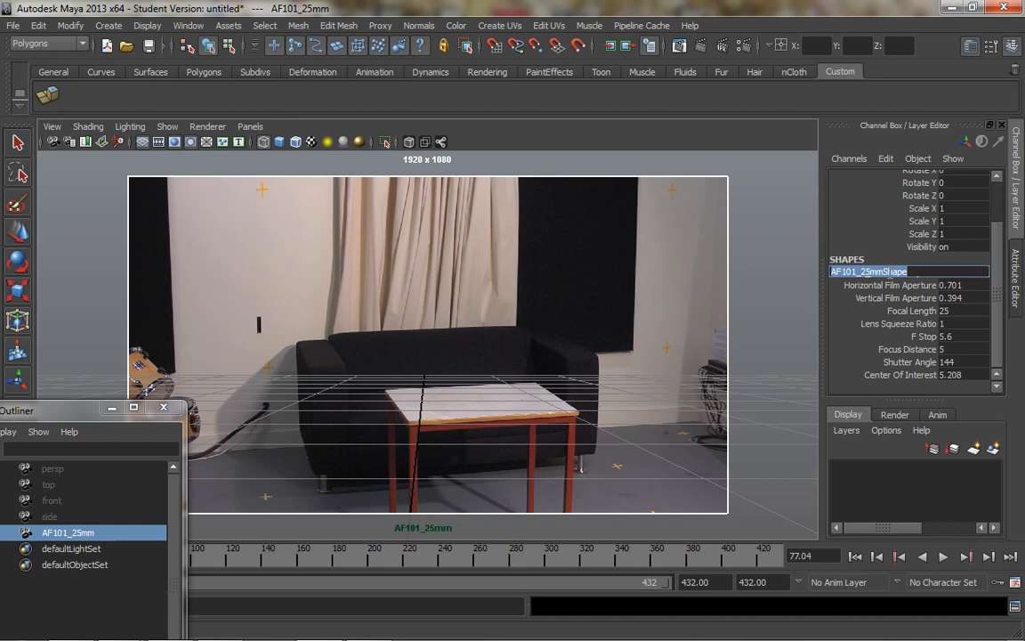
click(910, 338)
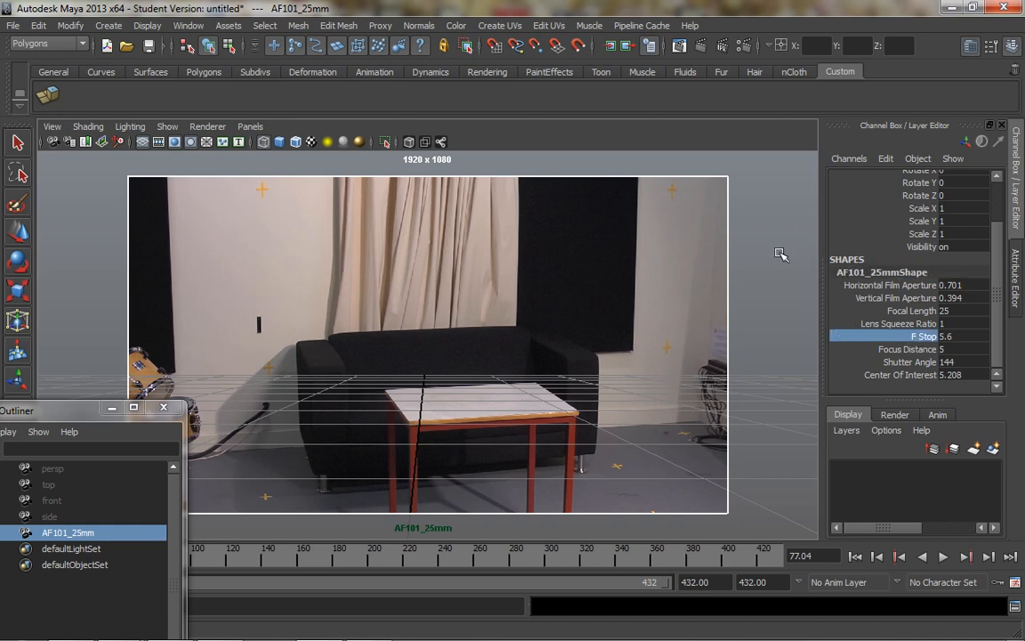
scroll(982, 260, up, 5)
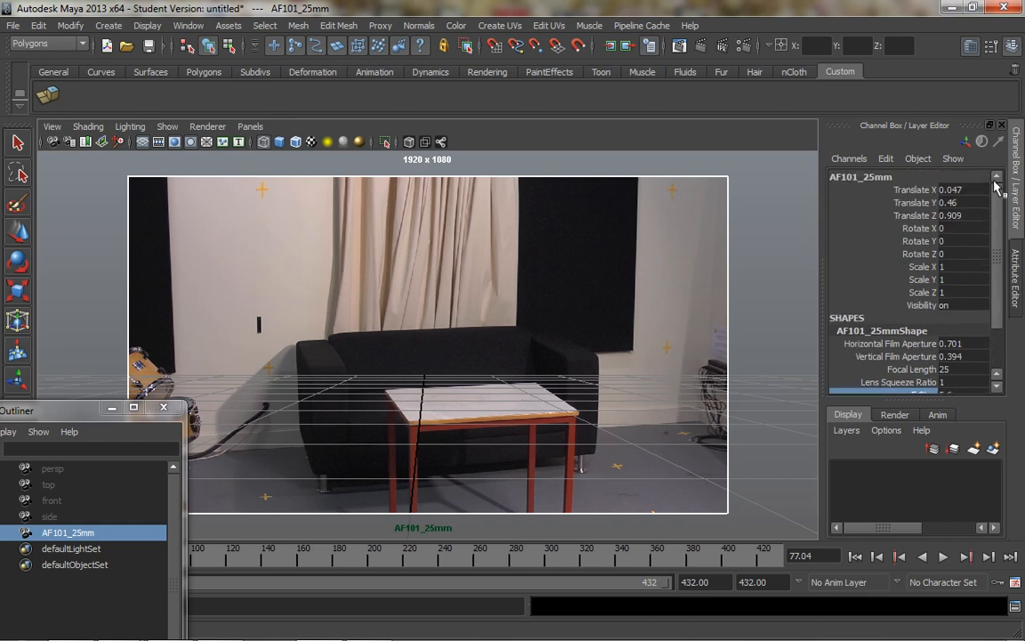
double_click(856, 176)
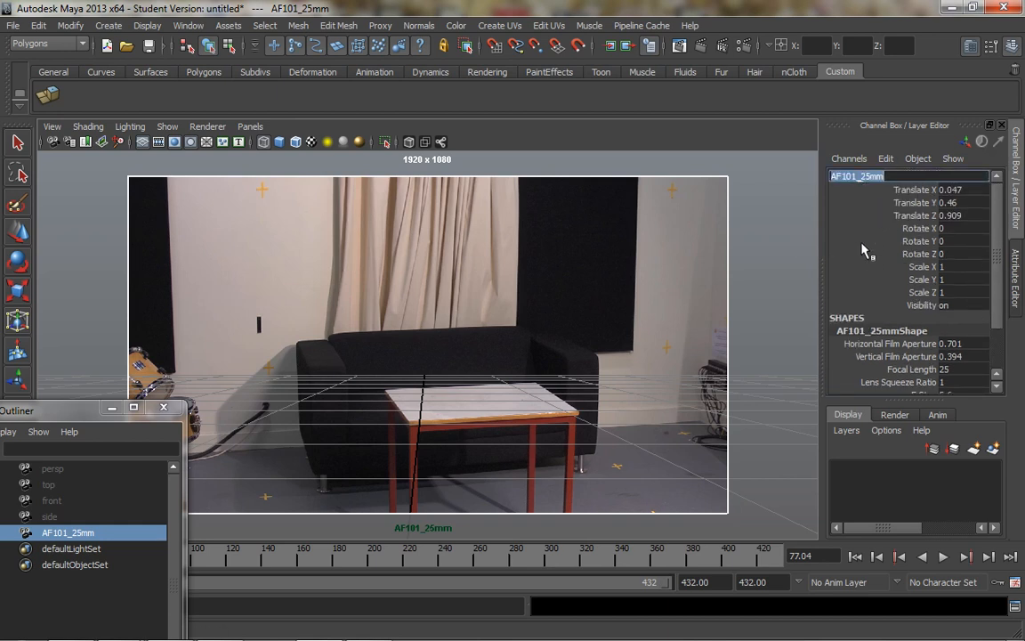
Step: Open the Hypergraph Hierarchy to view the AF101_25mm camera's node
click(188, 25)
mouse_move(205, 64)
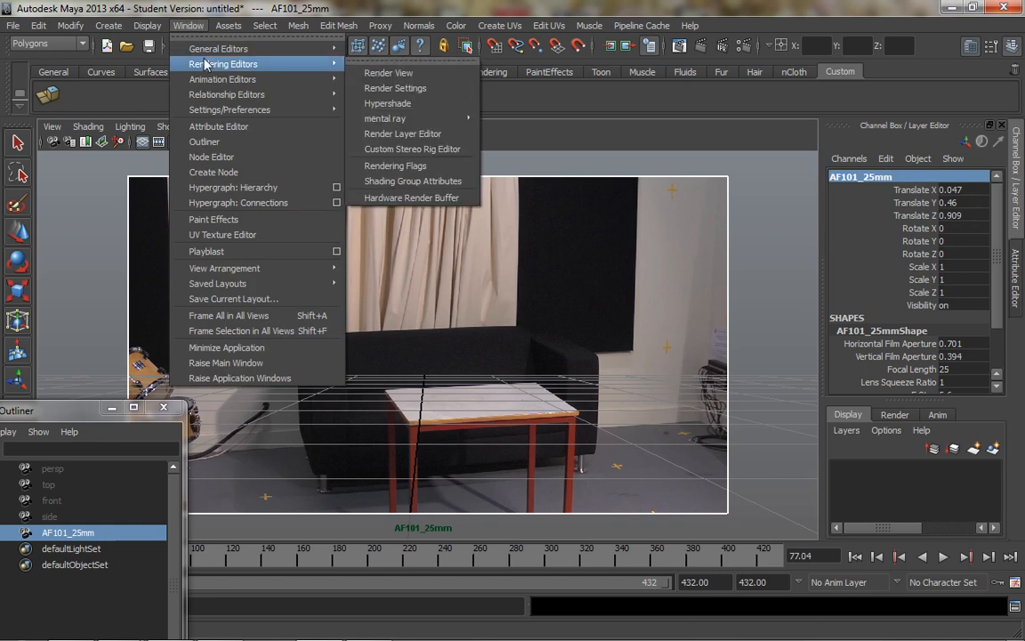
click(214, 188)
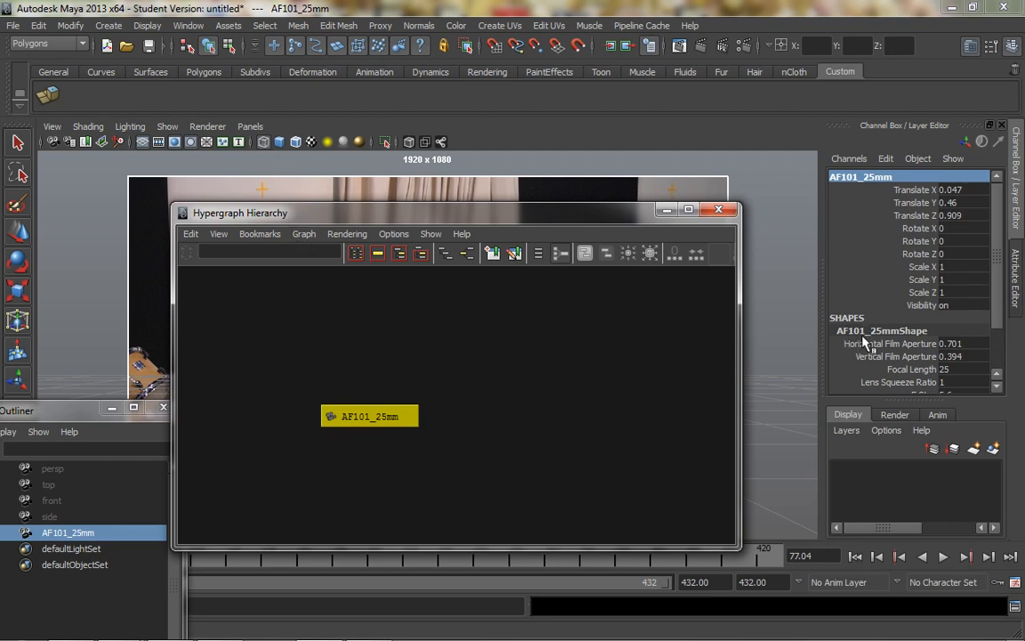
Step: Display the input and output connections of the AF101_25mm camera in the Hypergraph
click(304, 234)
click(338, 281)
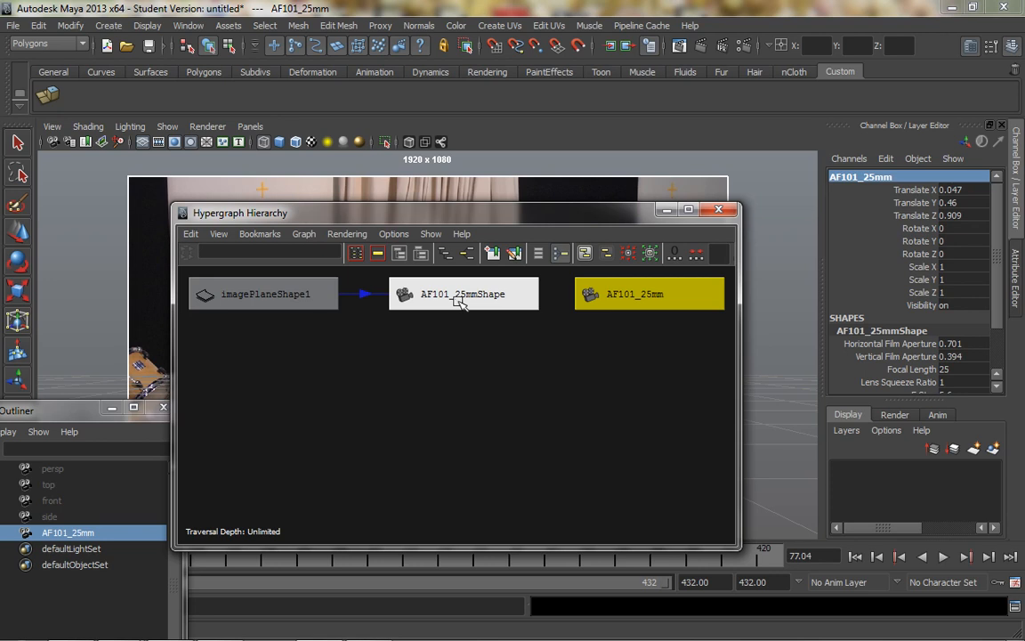
double_click(837, 330)
click(845, 345)
double_click(844, 331)
key(Return)
right_click(844, 333)
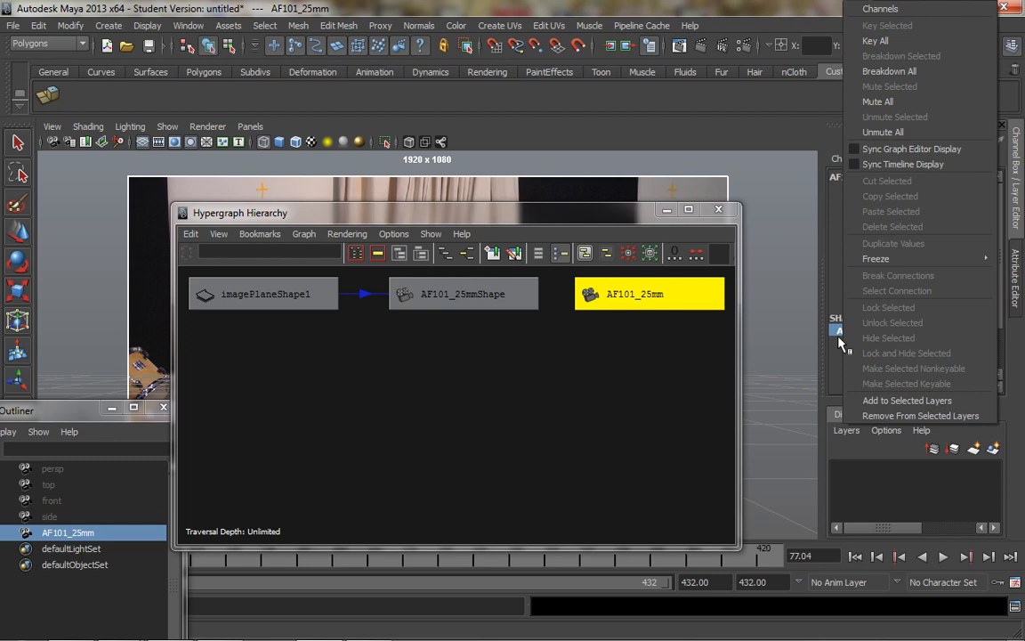
click(579, 392)
click(693, 351)
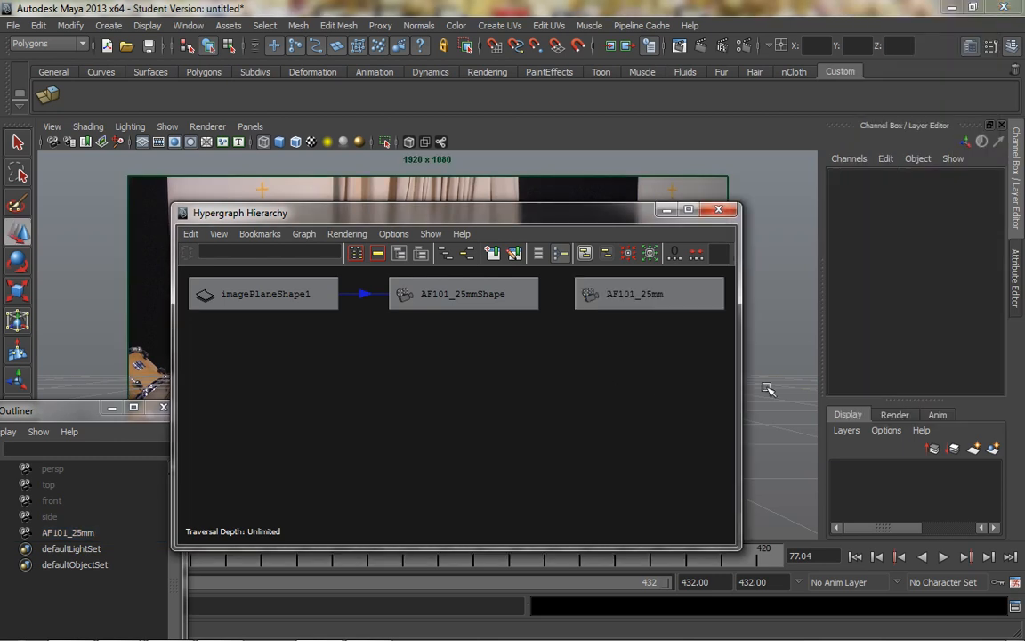
Step: Compare the channels of the AF101_25mmShape and AF101_25mm nodes, leaving the shape node selected
click(450, 283)
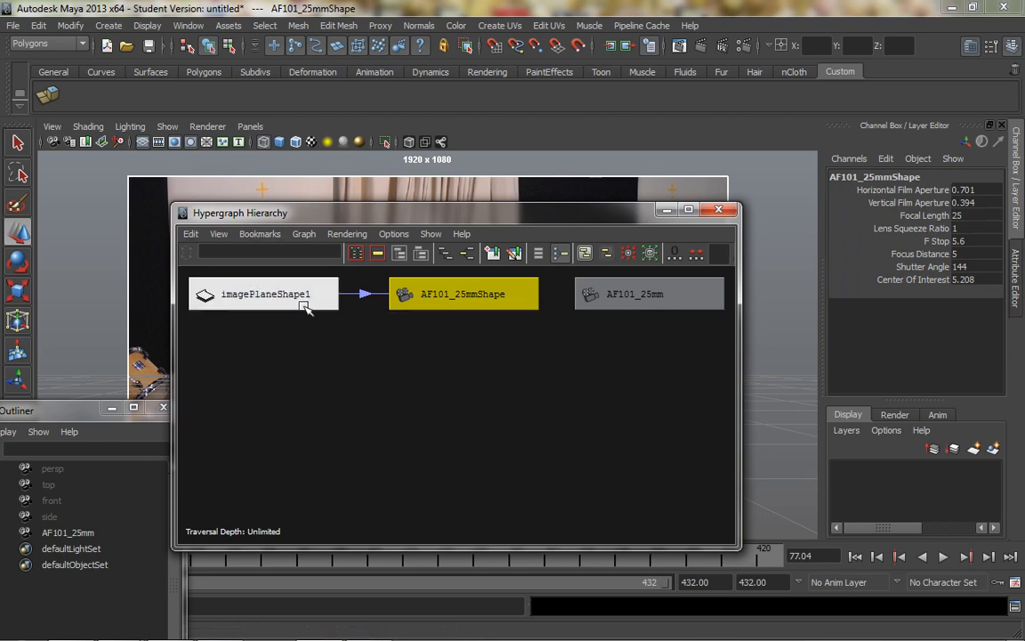
click(658, 297)
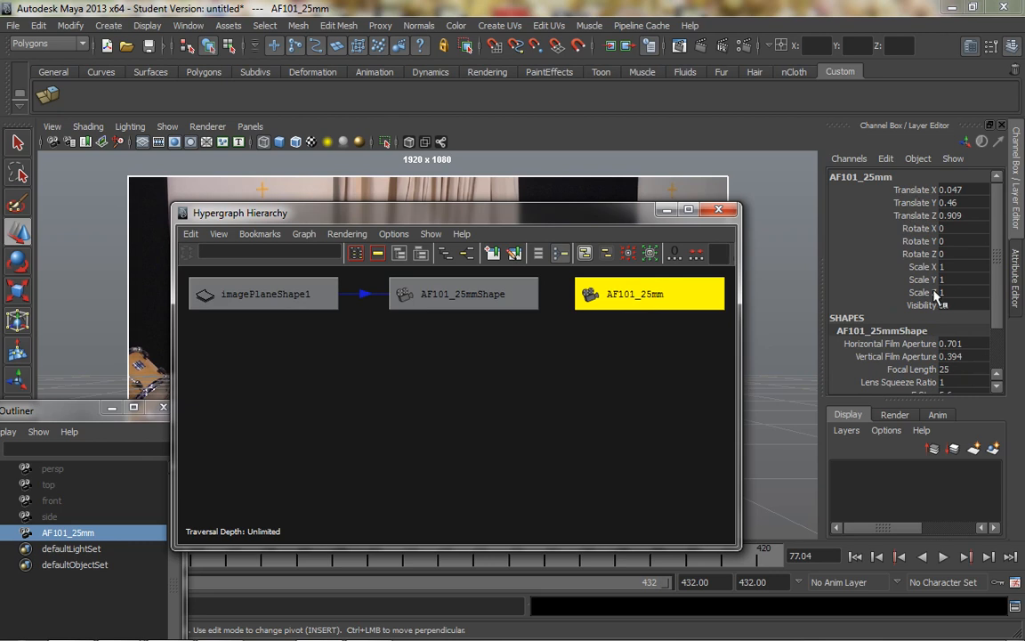
click(445, 301)
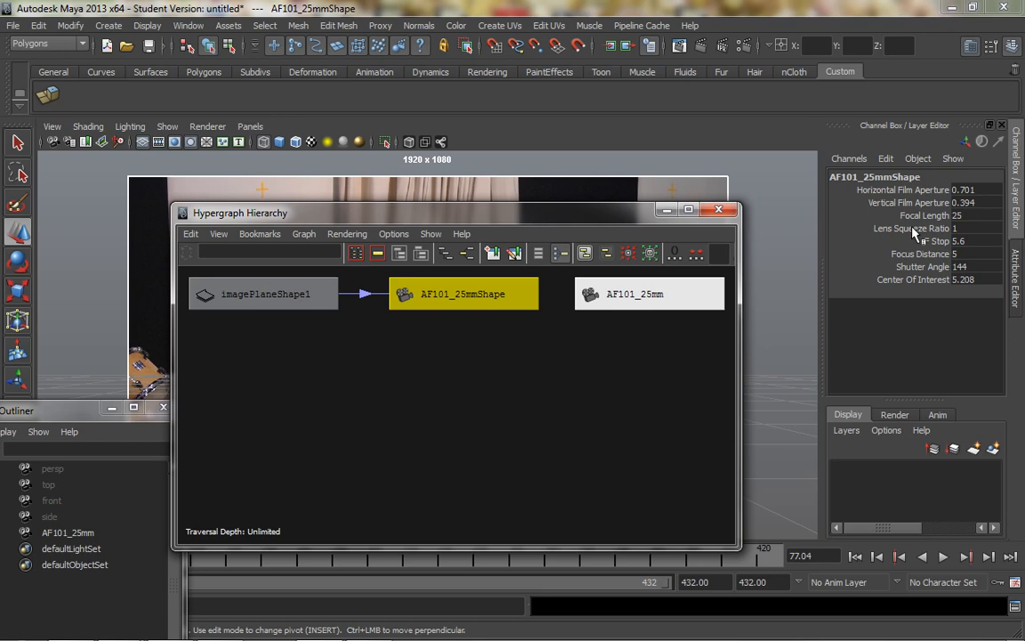
Step: Open Channel Control for AF101_25mmShape and make its hidden Overscan attribute keyable
click(953, 159)
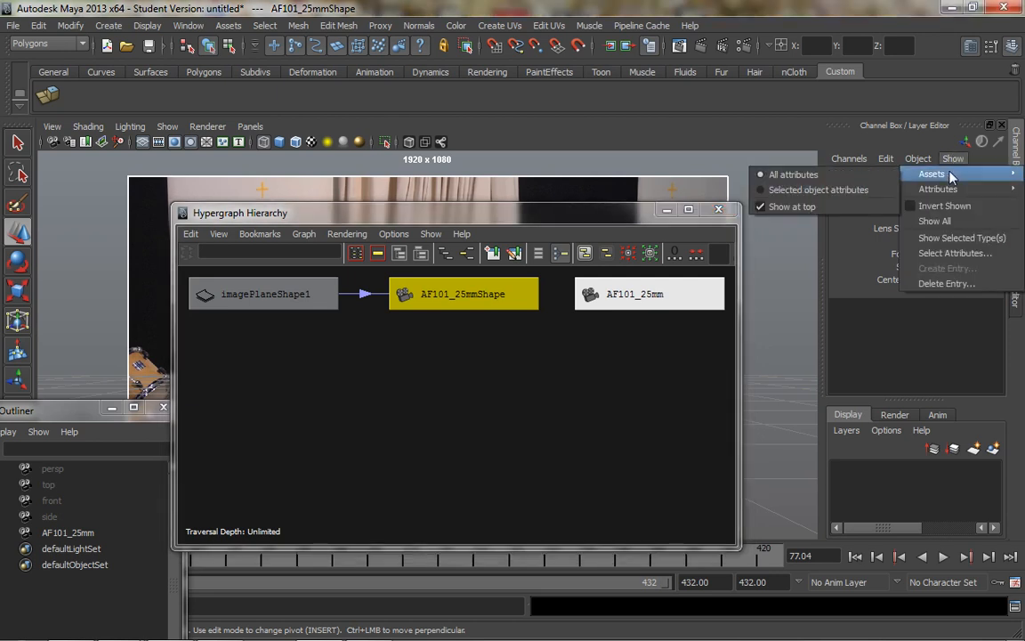
click(886, 159)
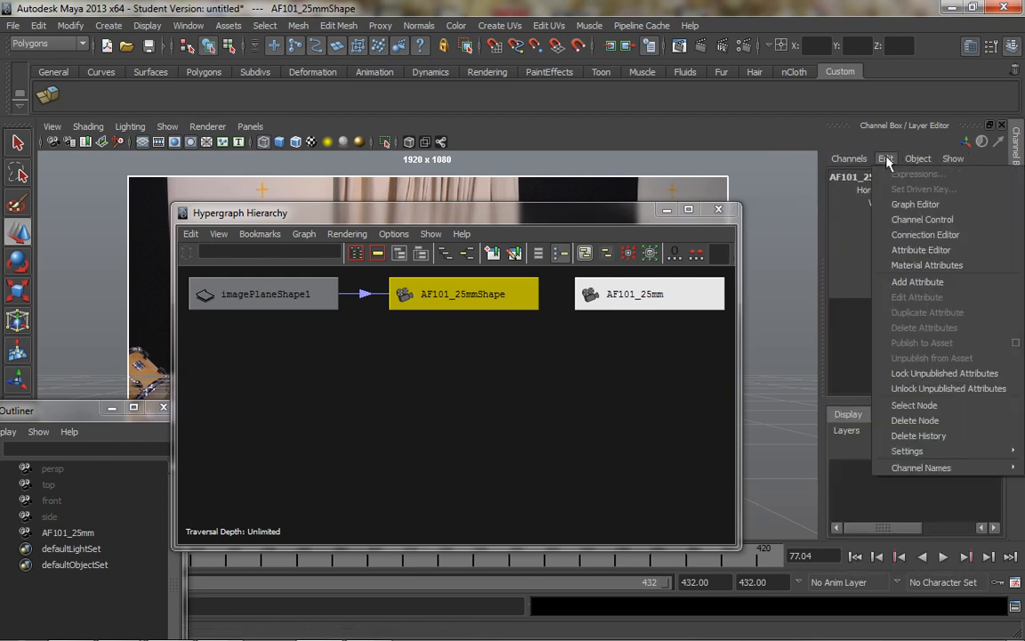
mouse_move(908, 450)
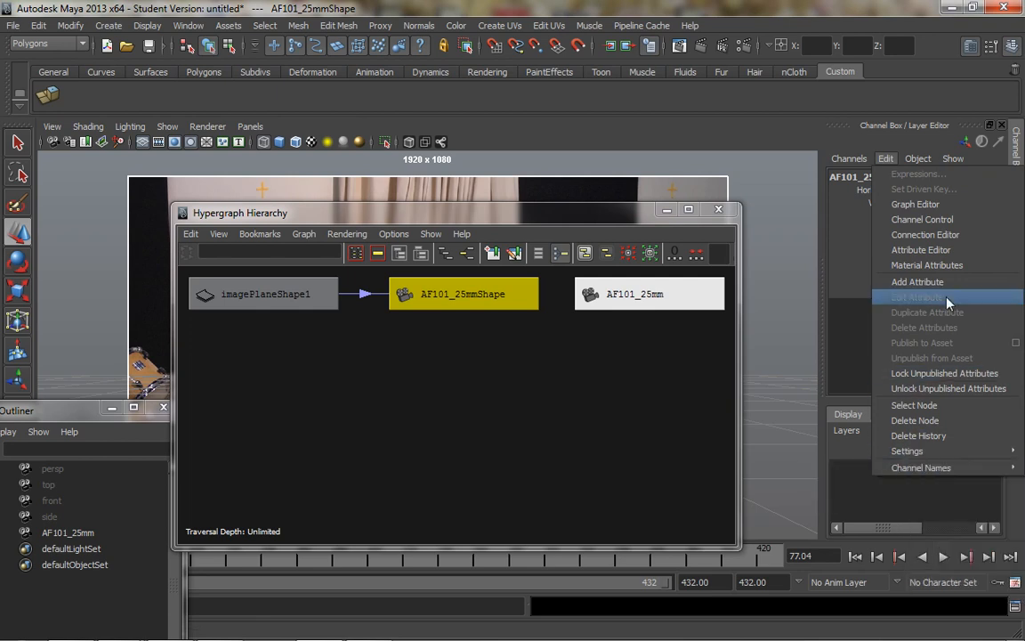
click(928, 219)
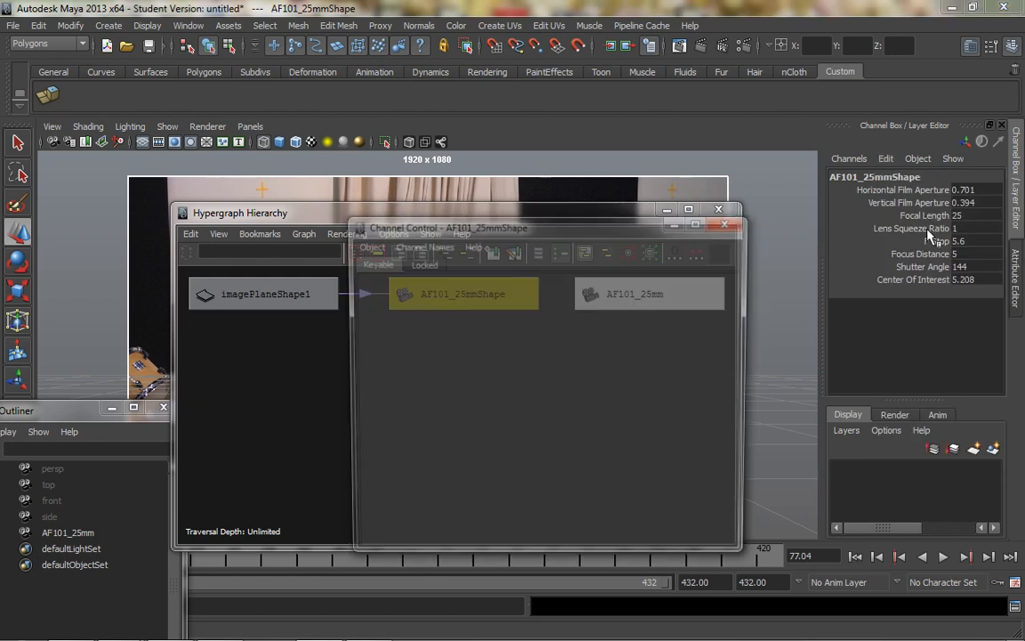
drag(602, 319, 603, 425)
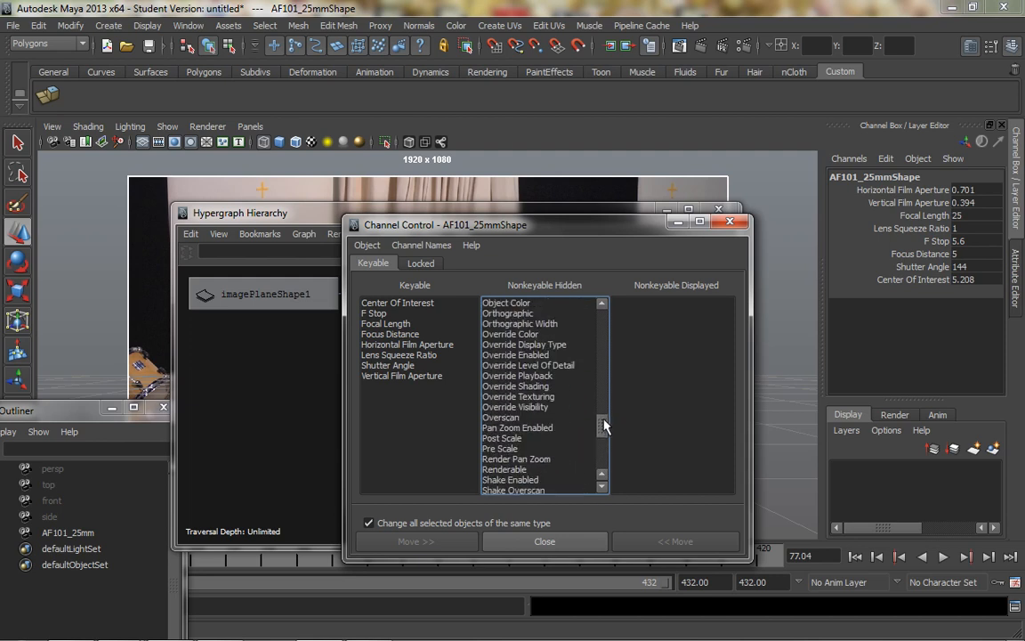
click(503, 418)
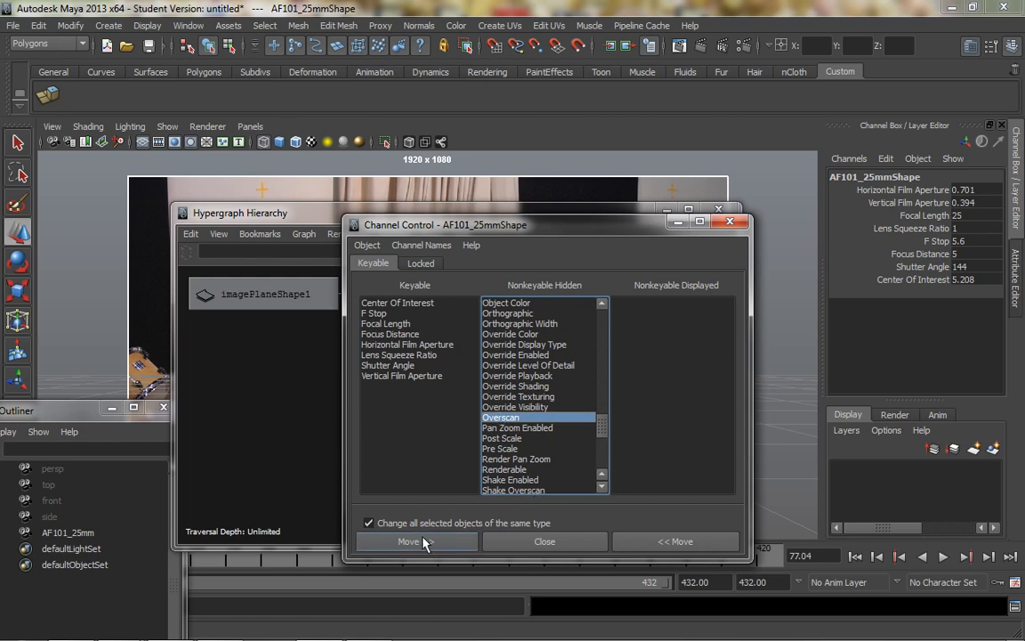
click(674, 542)
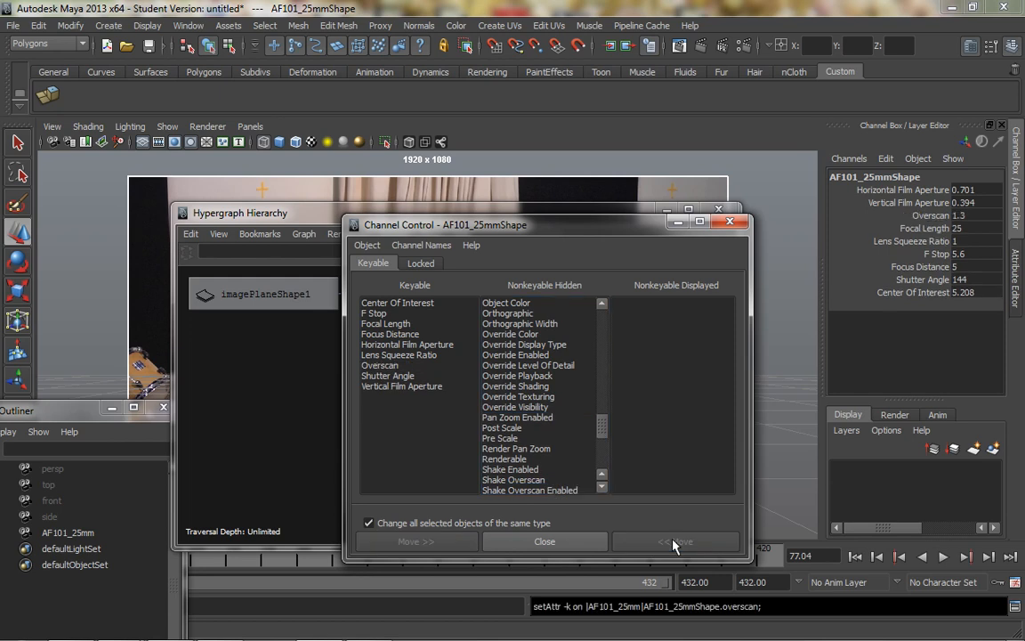
Step: Change the Overscan attribute from keyable to nonkeyable displayed
click(379, 365)
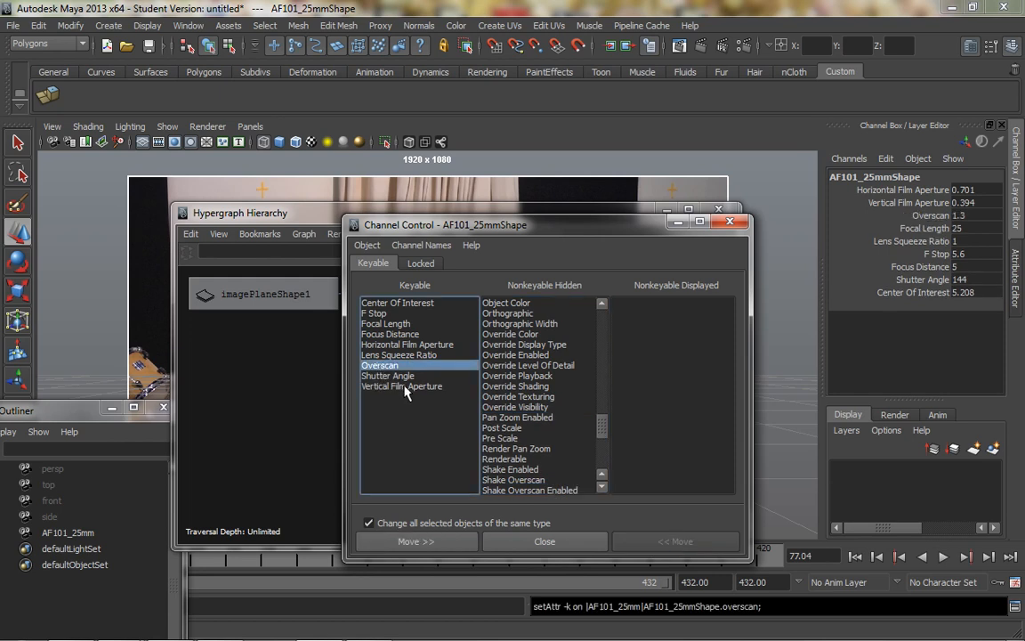
click(418, 543)
click(418, 542)
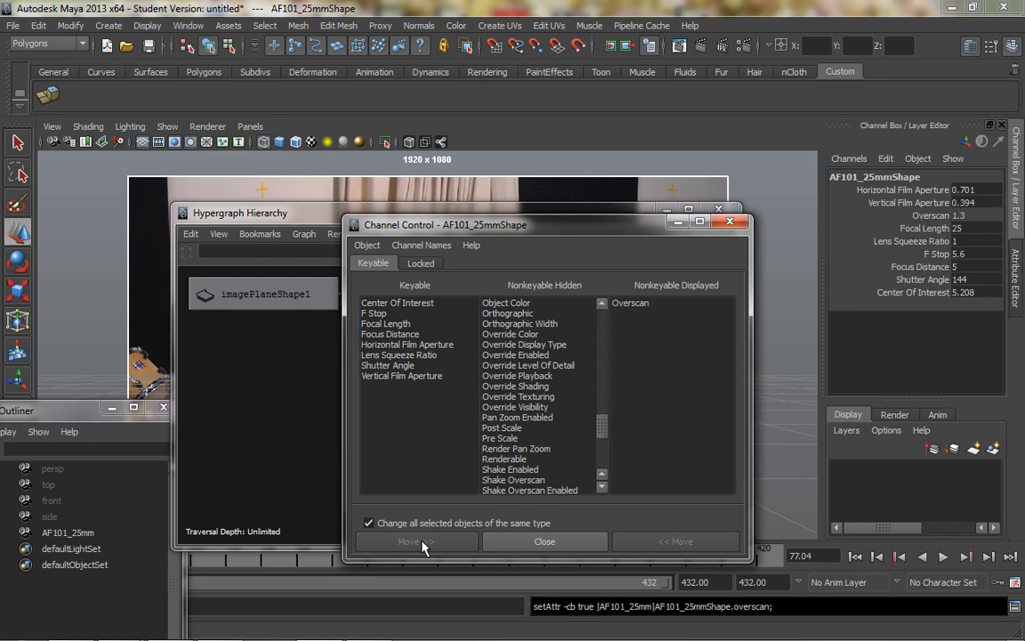
click(630, 304)
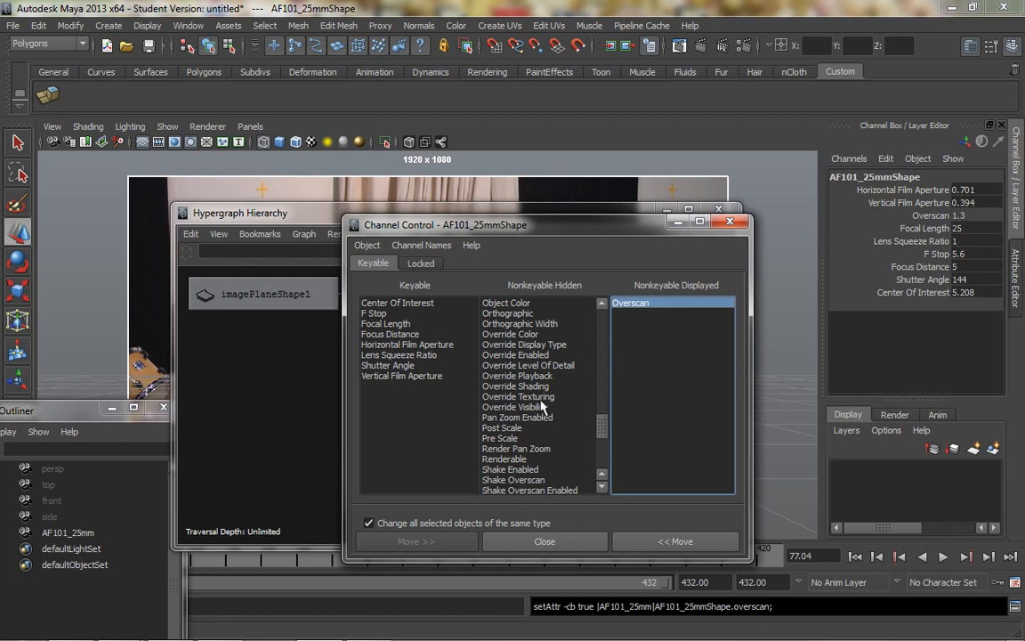
Step: Make Vertical Pan and Horizontal Pan nonkeyable displayed channels of the camera shape and close Channel Control
scroll(604, 436, down, 8)
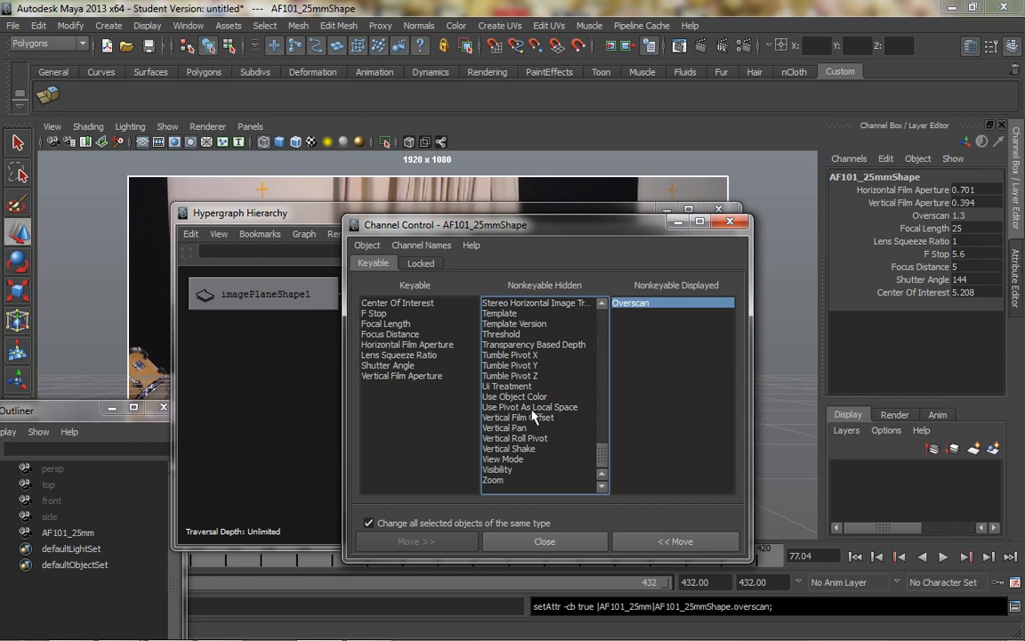
mouse_move(600, 458)
mouse_down()
mouse_move(603, 397)
mouse_move(606, 456)
mouse_up()
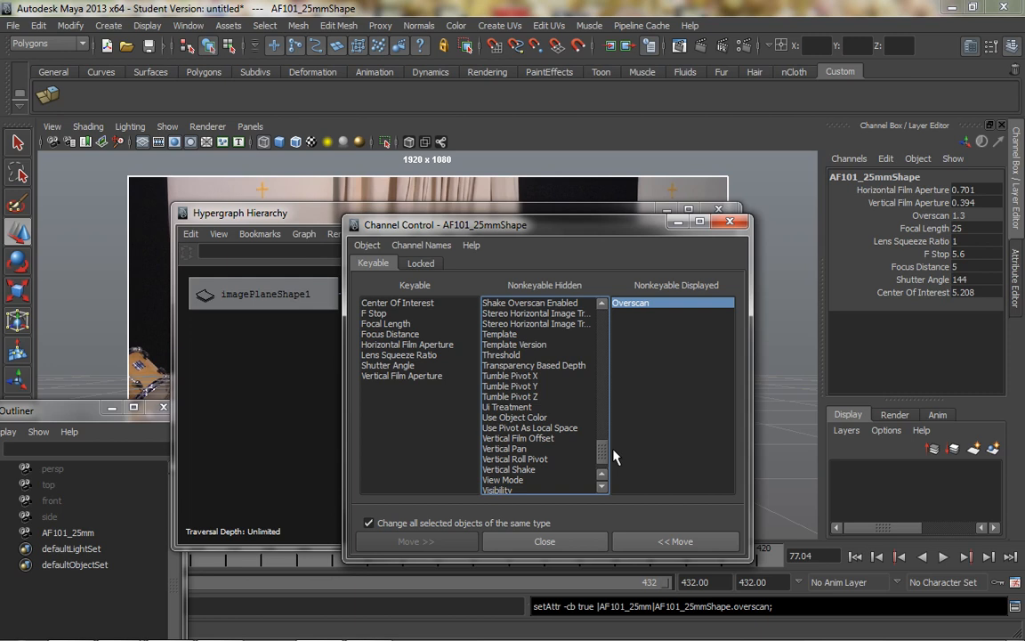
click(516, 449)
click(437, 549)
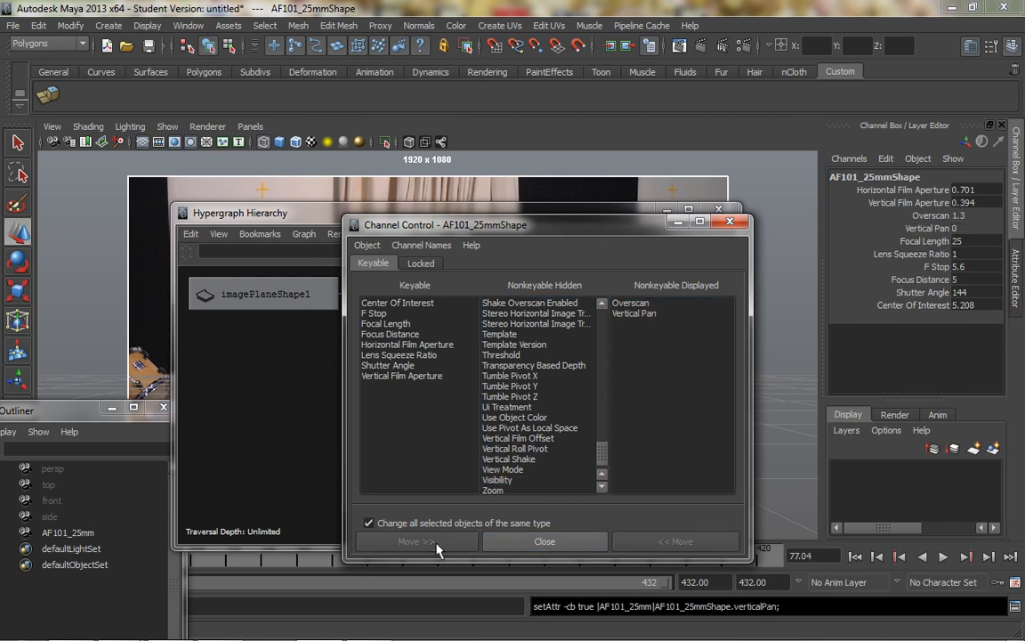
drag(602, 450, 602, 373)
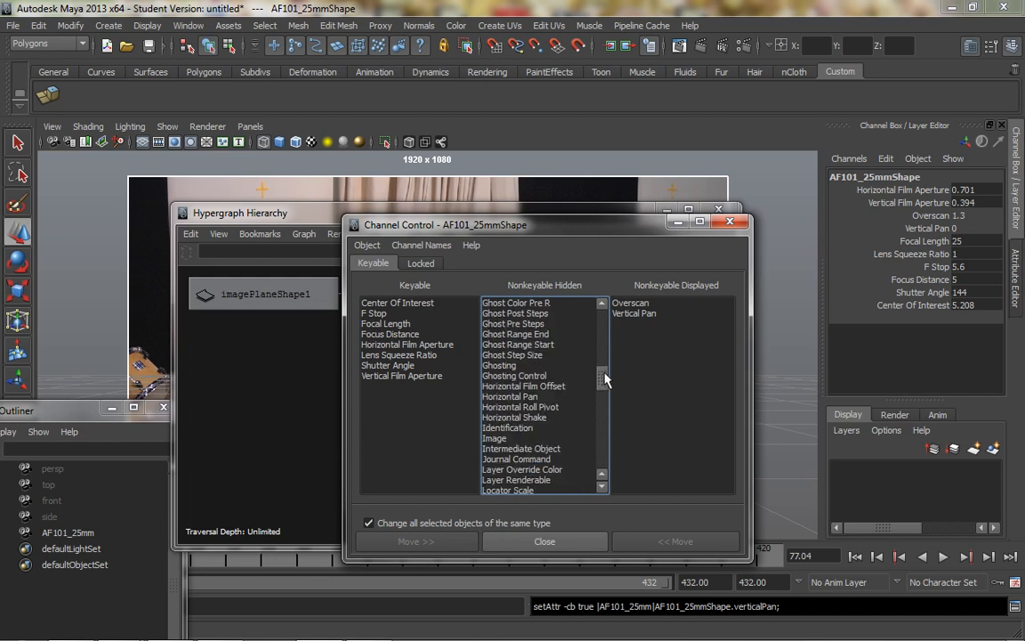
click(533, 397)
click(402, 541)
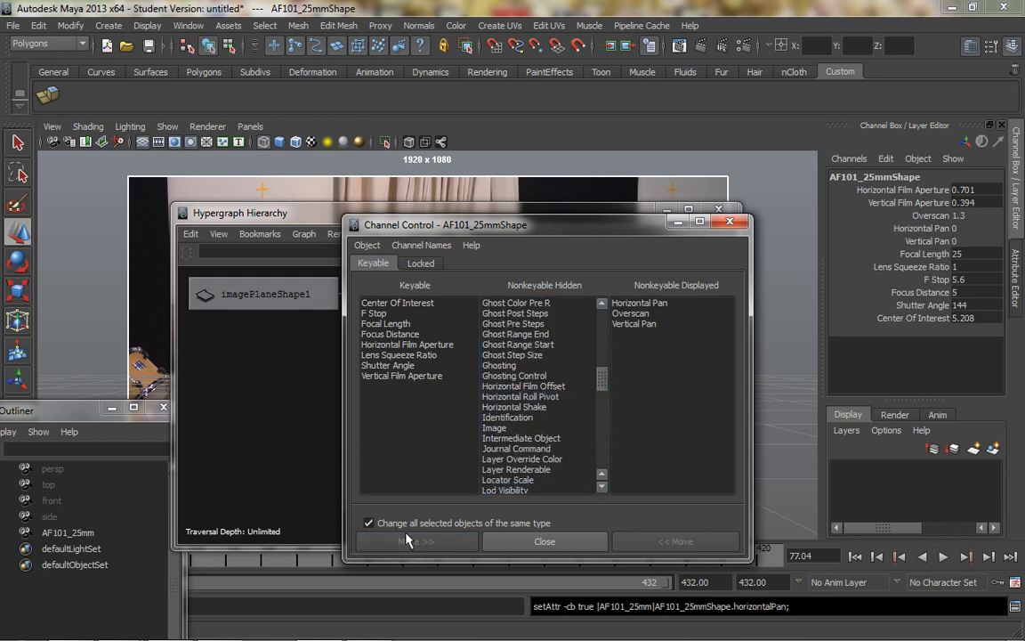
click(542, 540)
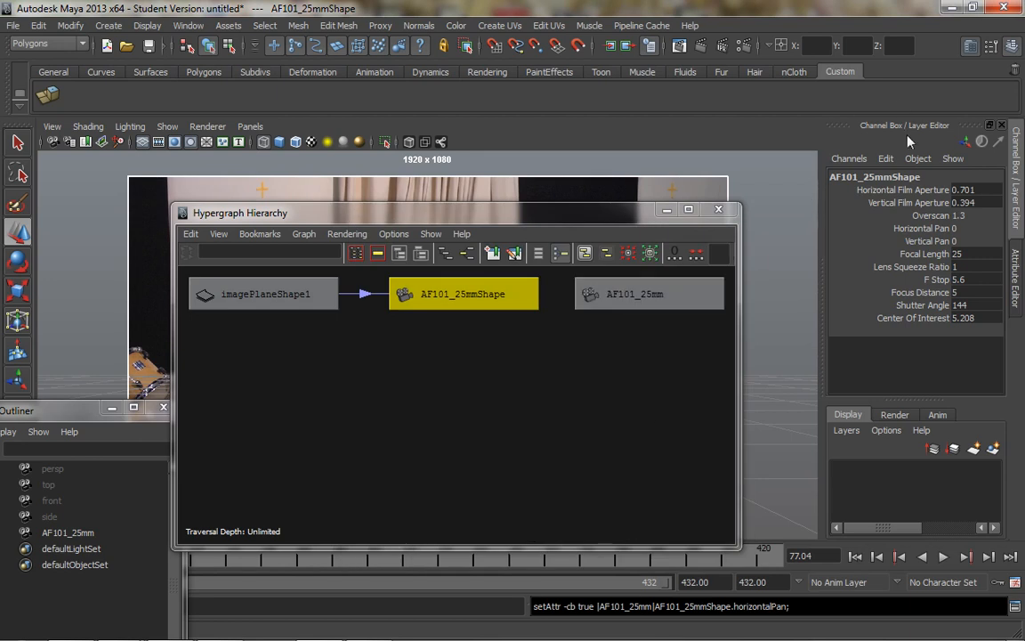
Step: Close the Hypergraph and set the camera shape's Overscan to 0.7
click(719, 210)
click(986, 217)
key(BackSpace)
text(0.7)
key(Return)
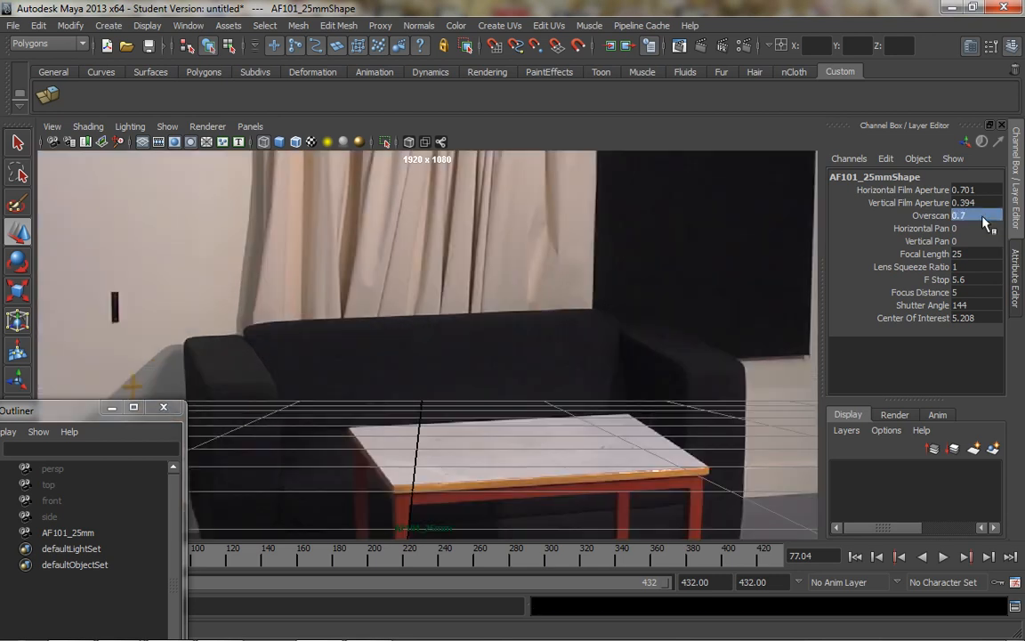
Step: Try Horizontal Pan values of 1 and 400 on the camera shape
click(975, 228)
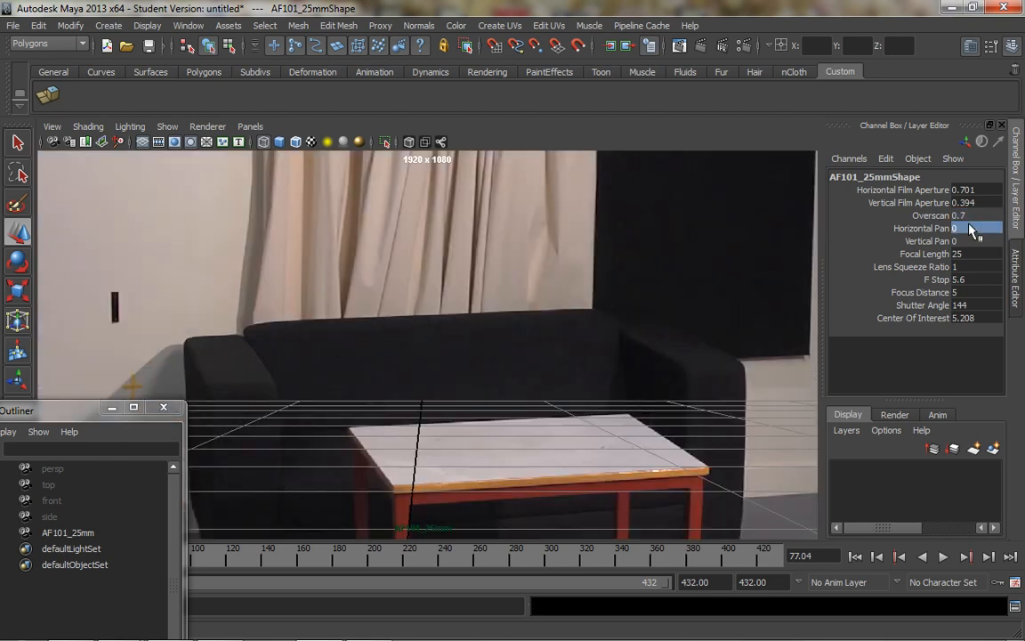
text(0.)
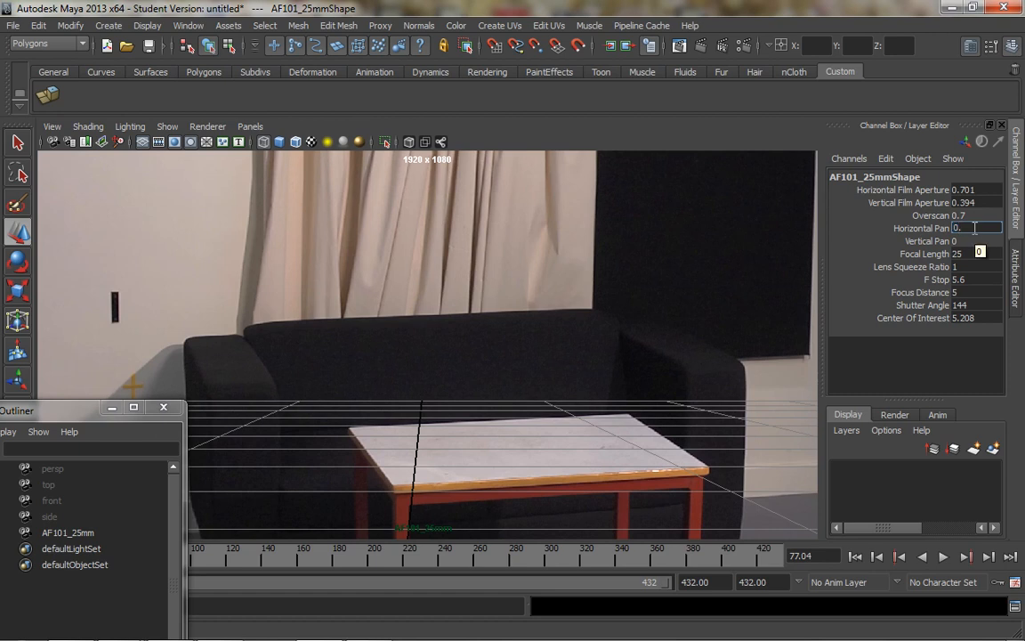
key(BackSpace)
key(BackSpace)
text(1)
key(Return)
click(976, 241)
text(400)
Step: Try adjusting Horizontal Pan interactively in the camera view to 339.7, and reset it to 0
click(979, 230)
click(915, 229)
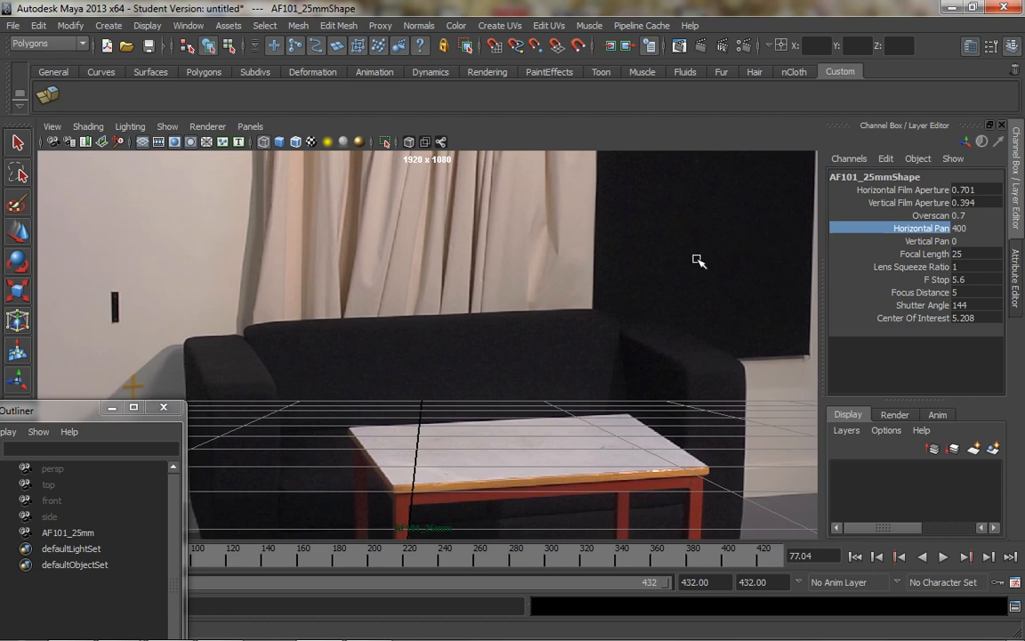
middle_drag(702, 258, 419, 325)
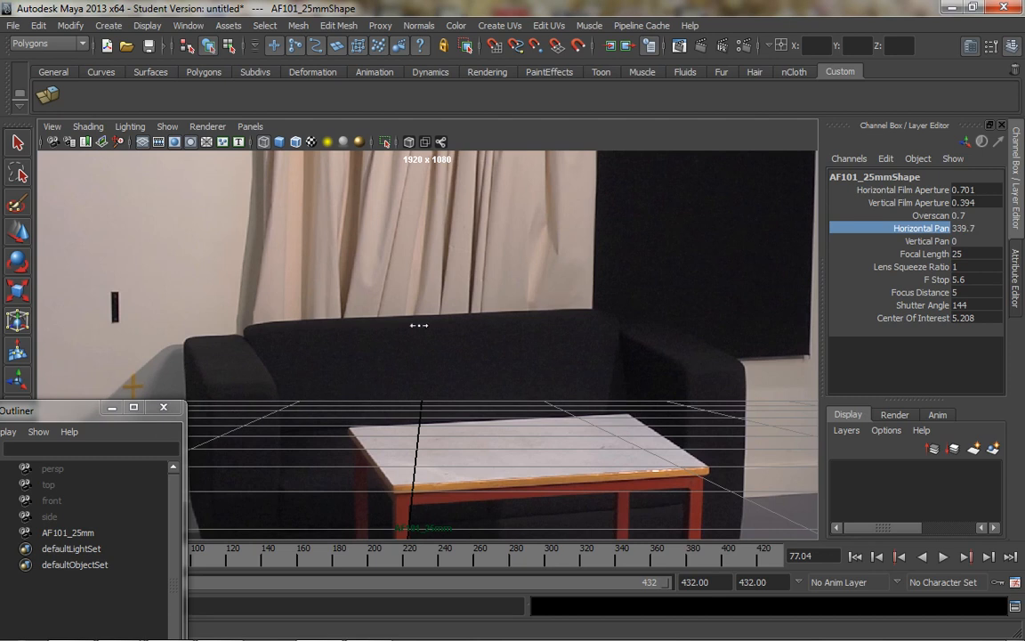
click(986, 229)
text(0)
key(Return)
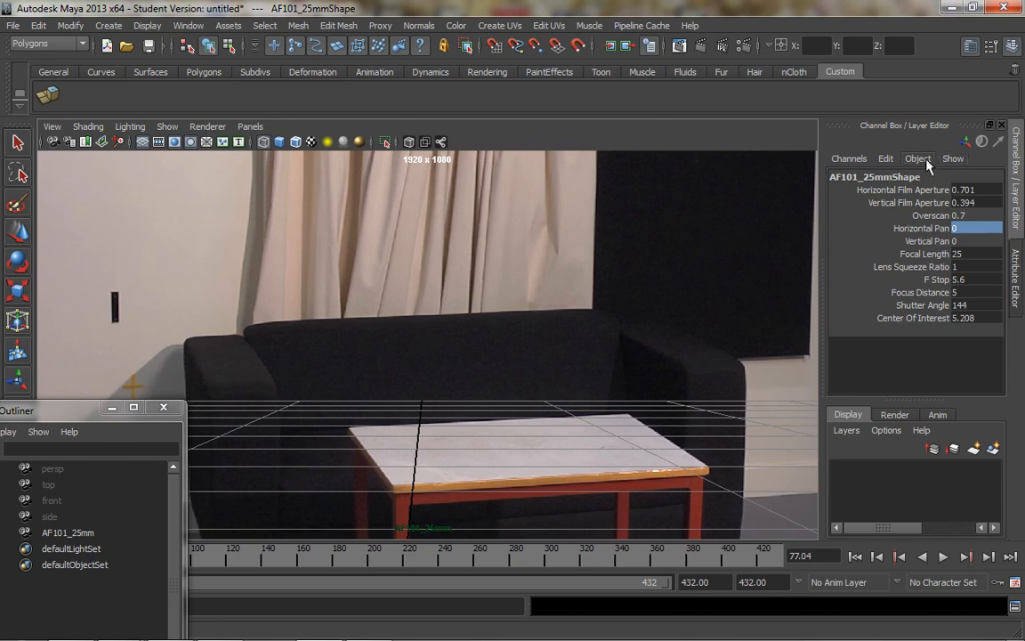
Step: Reopen Channel Control for AF101_25mmShape and return Vertical Pan and Horizontal Pan to the nonkeyable hidden attributes
click(856, 159)
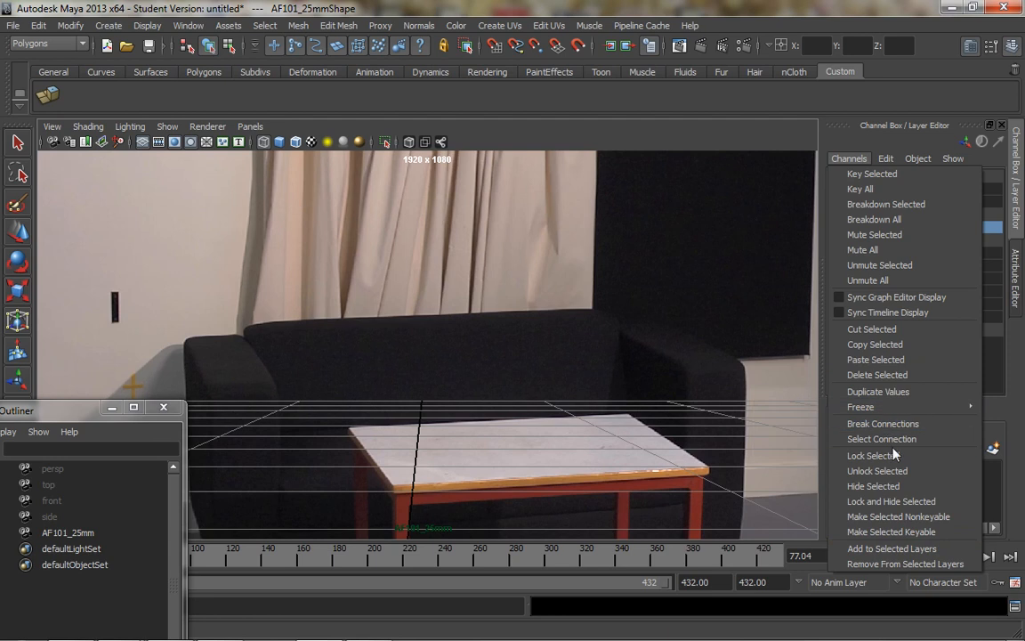
mouse_move(885, 158)
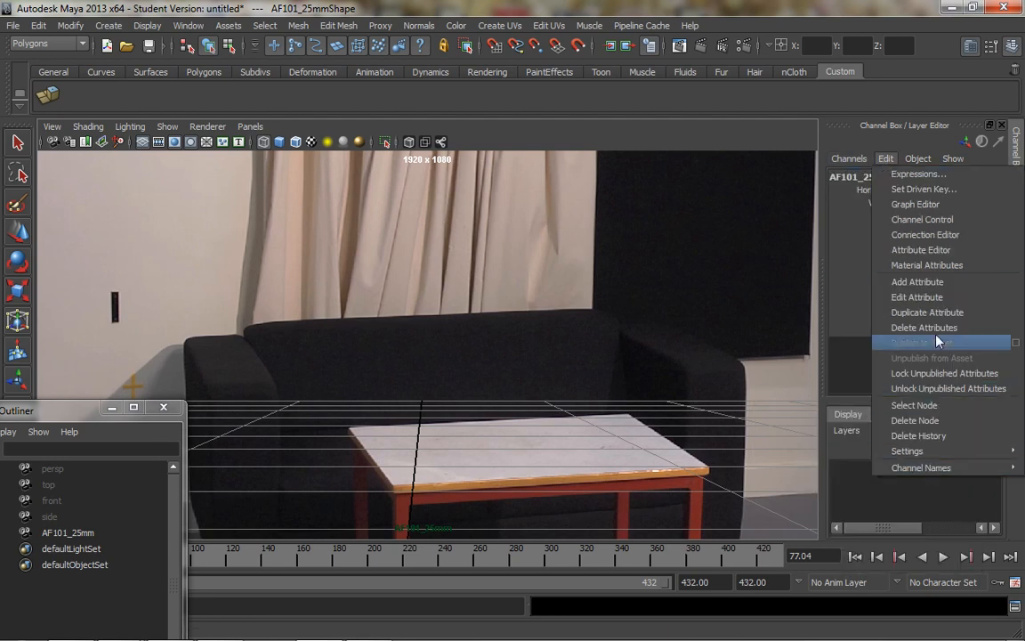
click(923, 219)
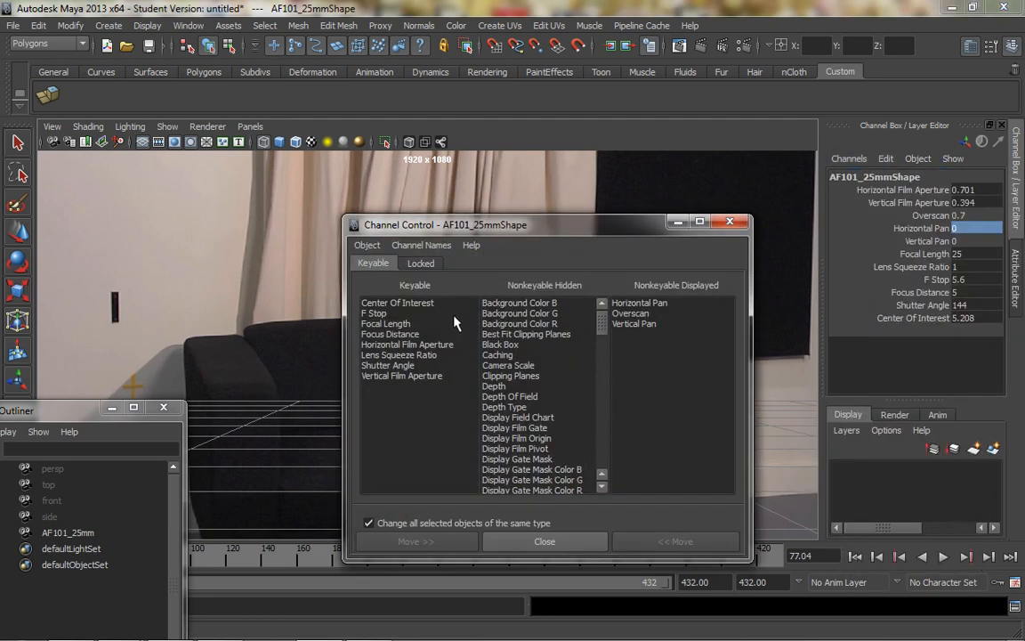
click(634, 323)
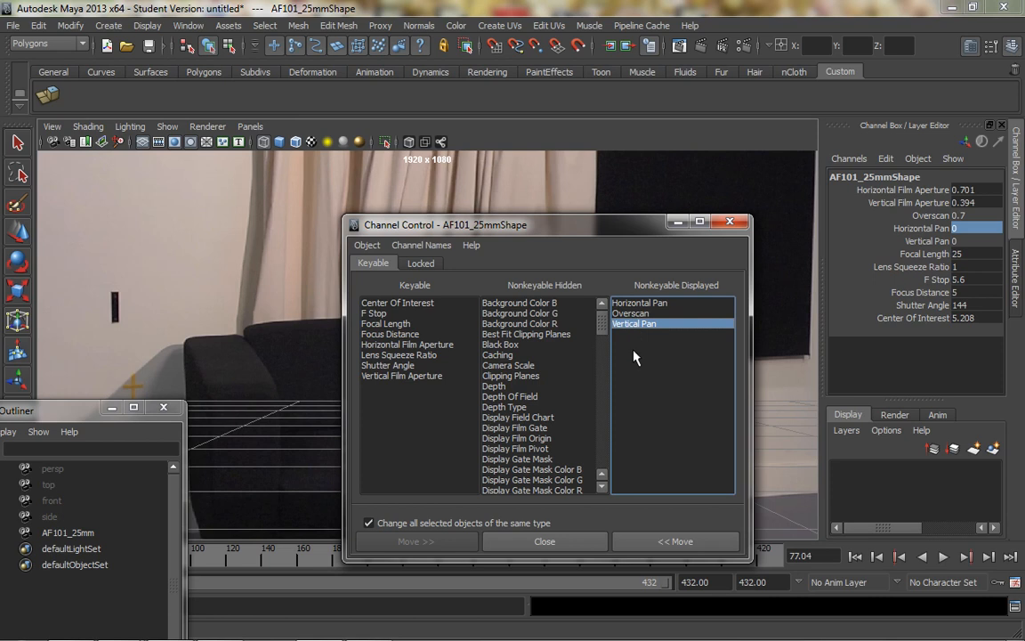
click(665, 541)
click(634, 303)
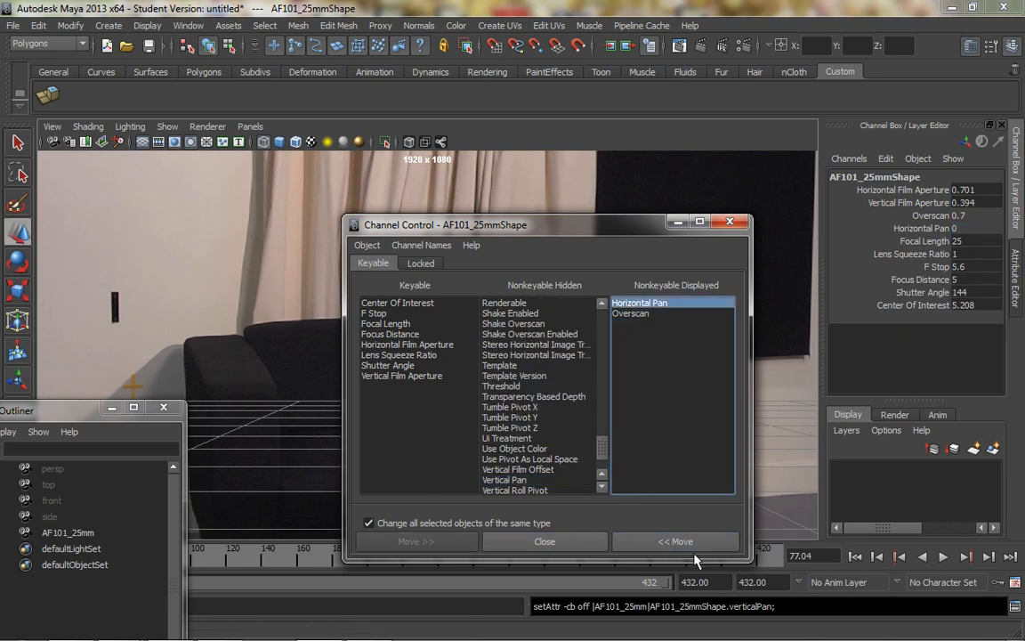
click(667, 542)
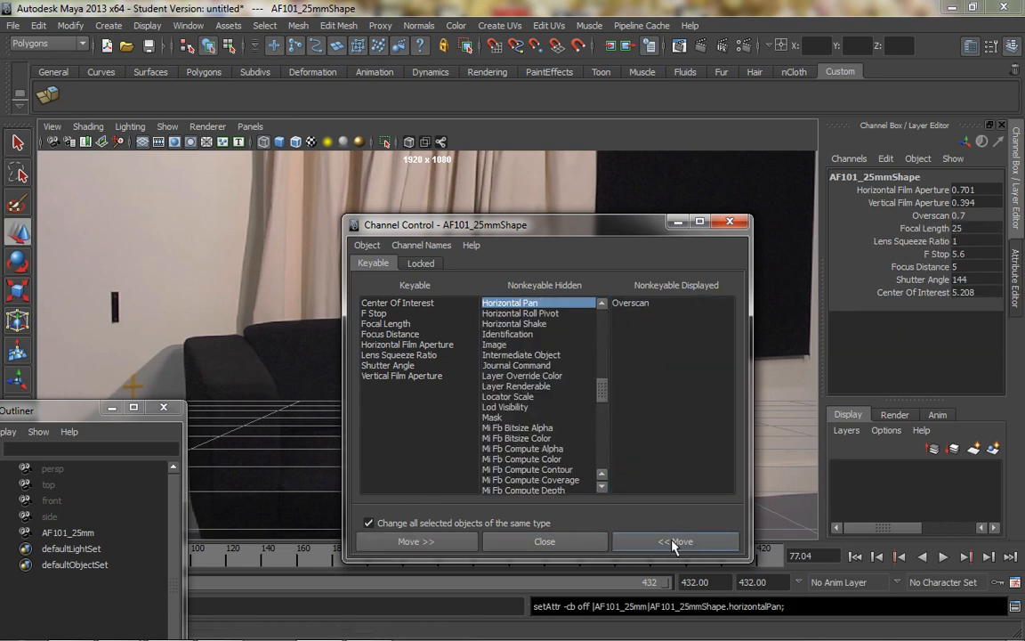
Step: Make Horizontal Film Offset and Vertical Film Offset nonkeyable displayed attributes of AF101_25mmShape, and close Channel Control
click(602, 303)
click(603, 303)
click(603, 304)
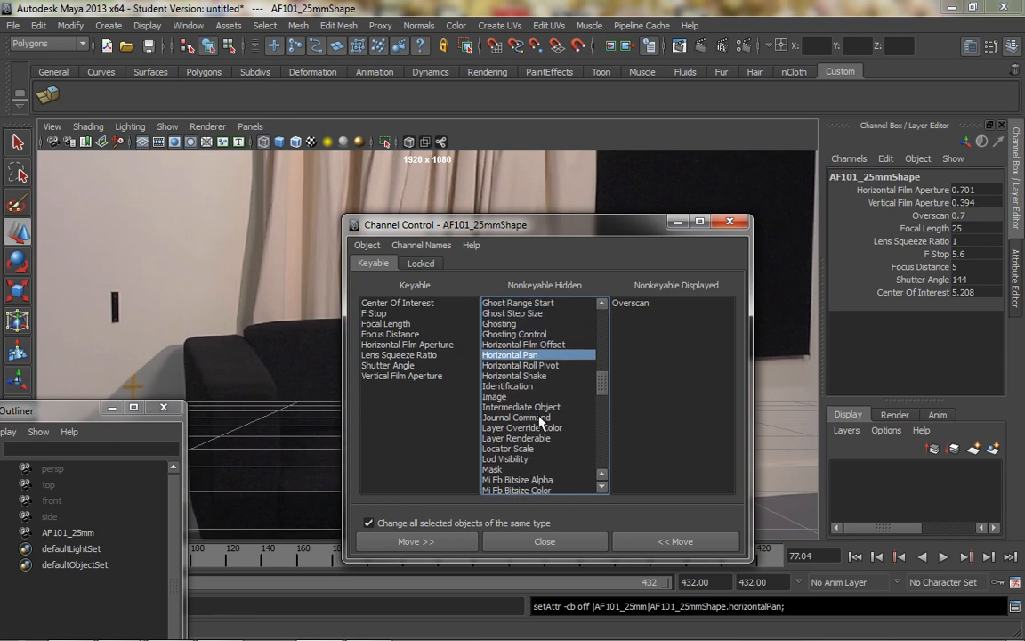
click(525, 344)
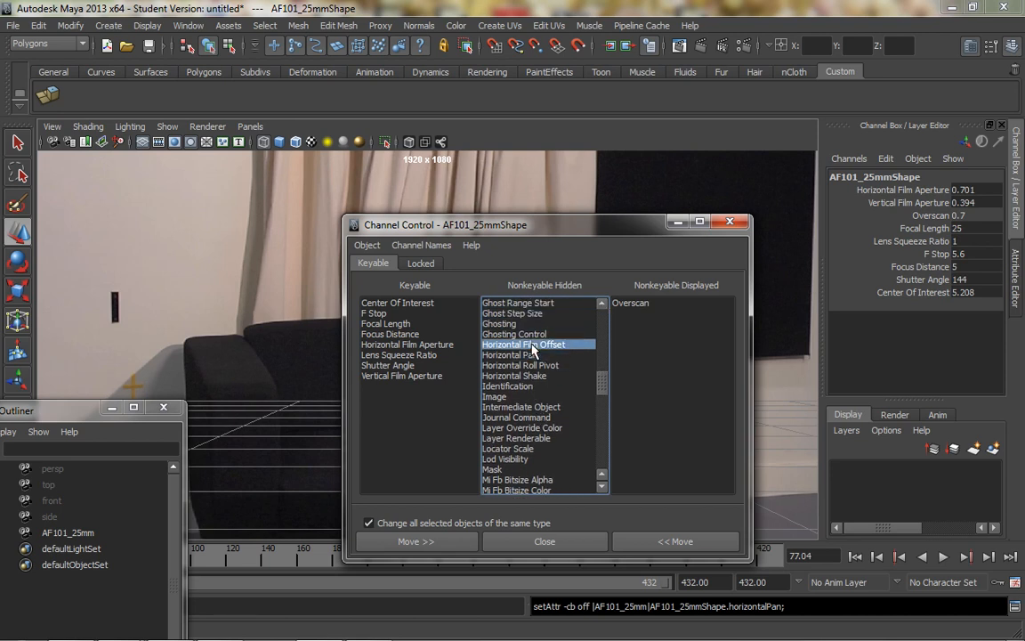
click(417, 542)
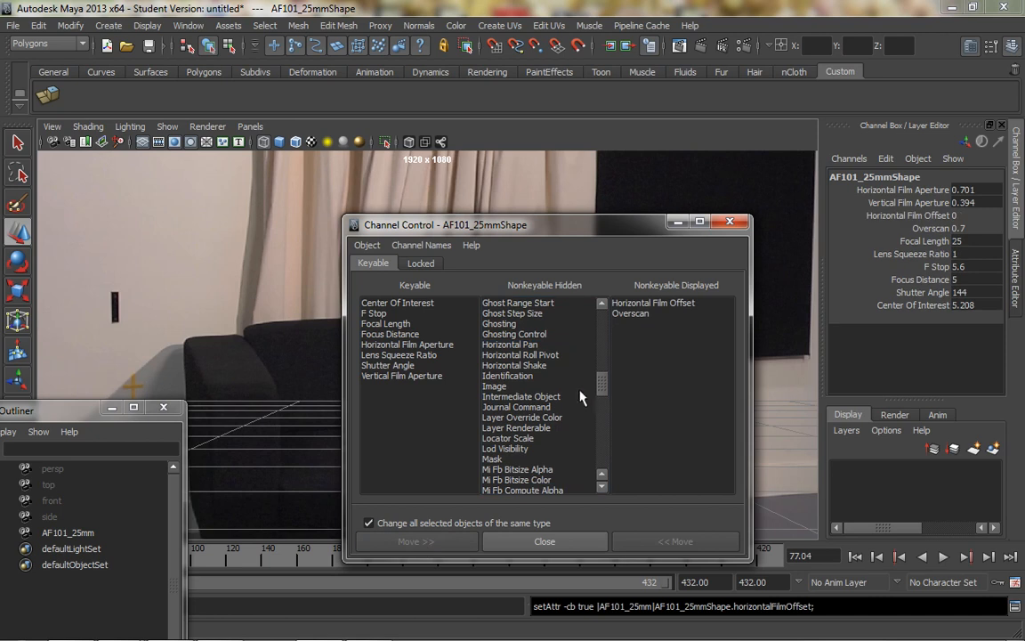
drag(602, 385, 609, 488)
click(525, 418)
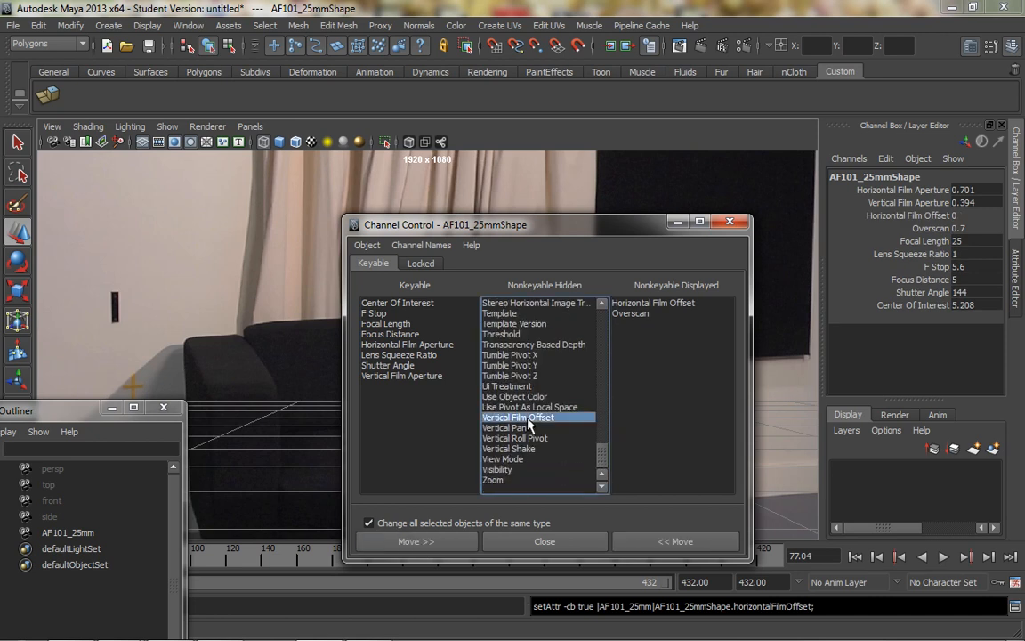
click(450, 543)
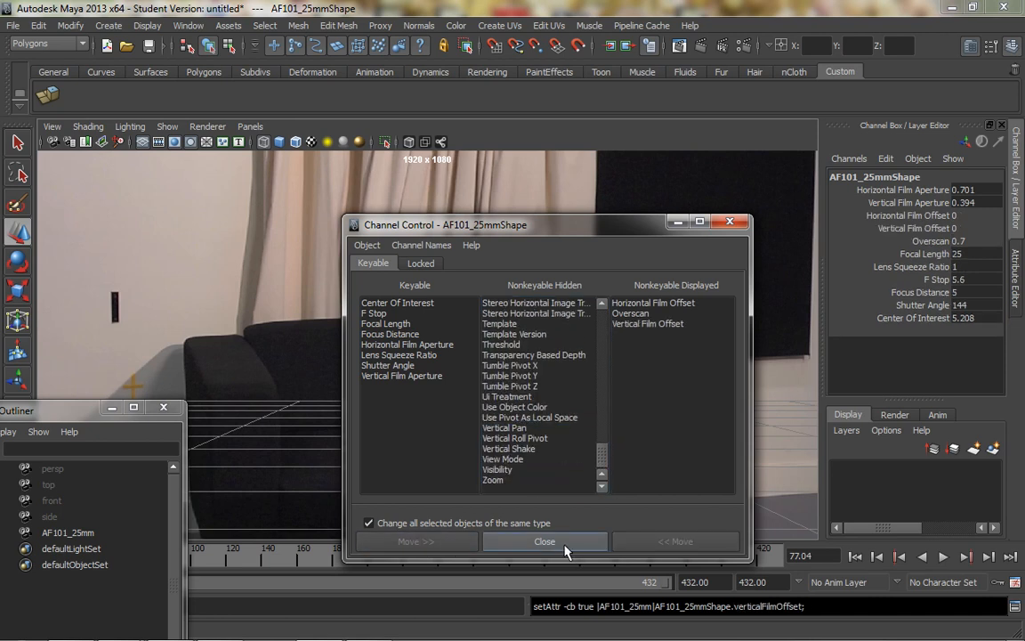
click(544, 541)
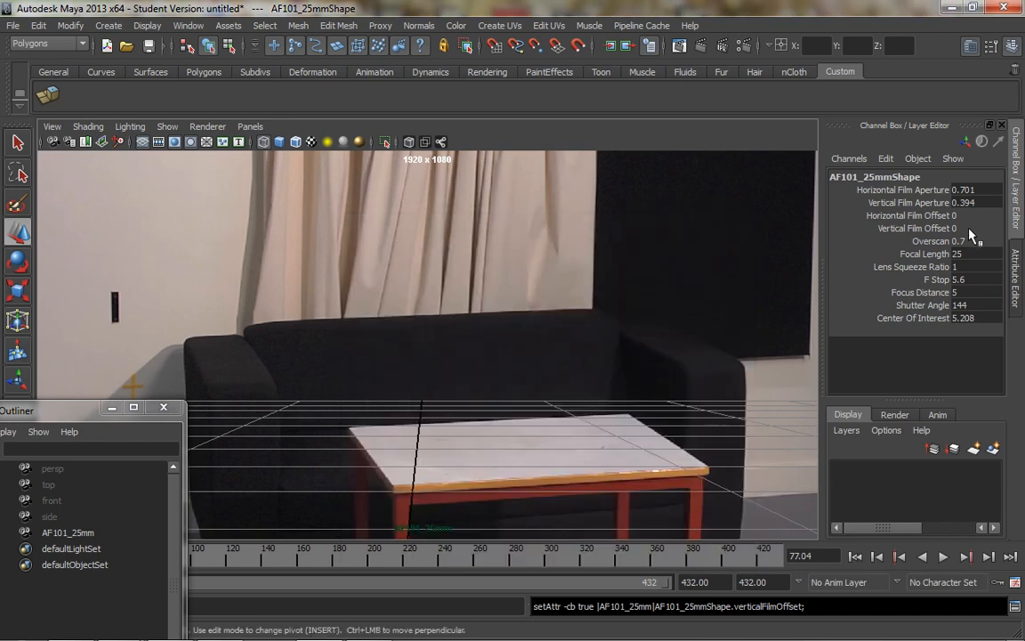
Step: Try adjusting Horizontal Film Offset interactively in the camera view, and try an Overscan of 0.9
click(925, 215)
middle_drag(613, 236, 626, 257)
scroll(625, 257, up, 1)
click(924, 241)
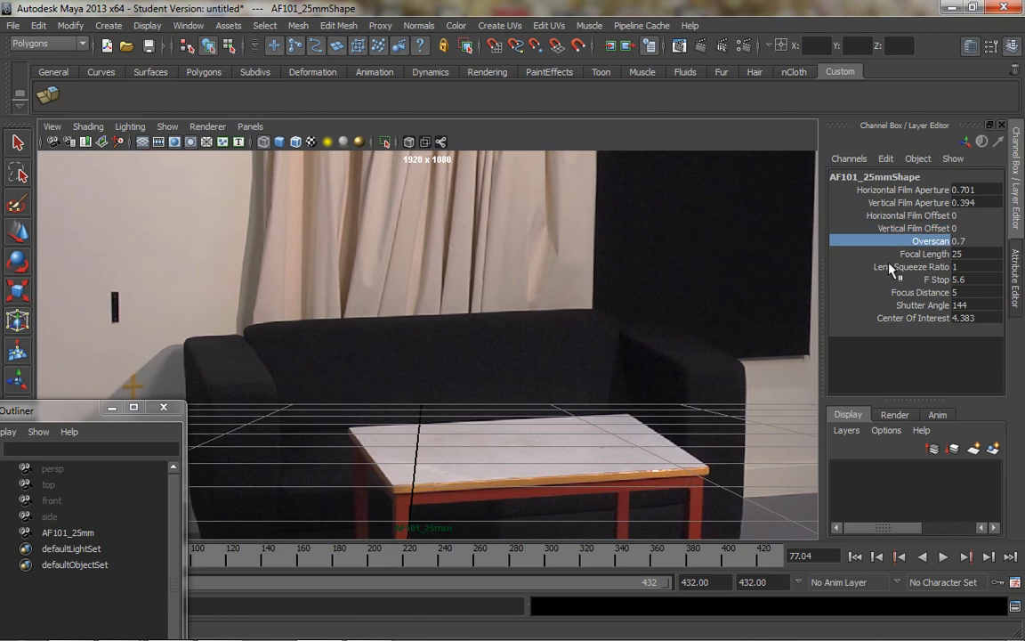
mouse_move(575, 295)
middle_down()
mouse_move(517, 266)
mouse_move(587, 294)
mouse_move(513, 293)
mouse_move(588, 298)
mouse_move(568, 297)
mouse_move(587, 299)
mouse_move(576, 303)
middle_up()
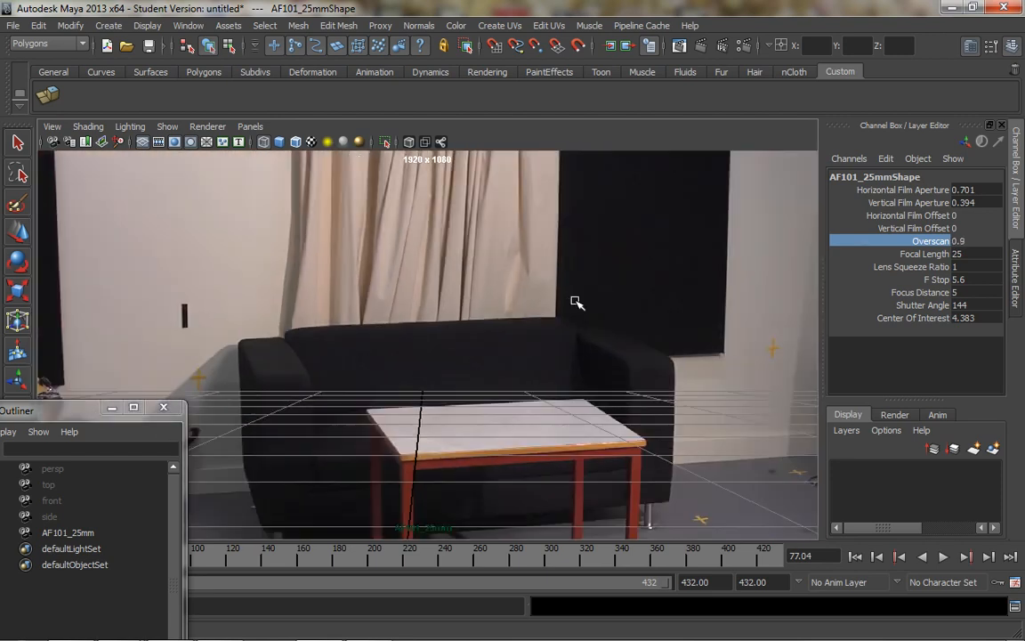
Step: Examine the AF101_25mm camera up close in the perspective view, and try an Overscan of 0.8 from the four-view layout
key(space)
key(space)
scroll(318, 280, down, 5)
scroll(492, 320, up, 3)
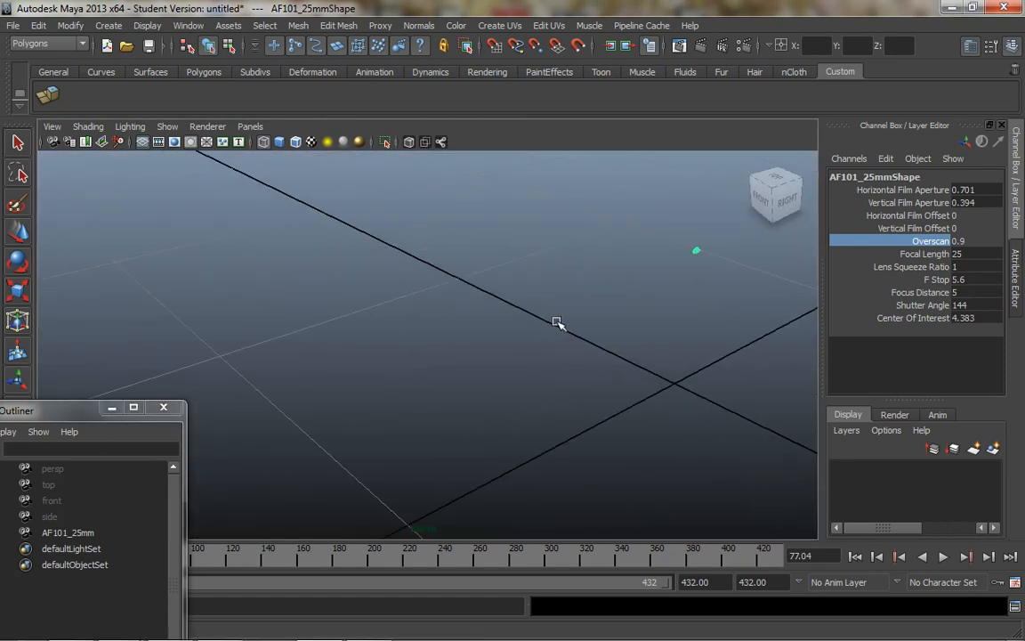
alt+middle_drag(693, 279, 542, 344)
scroll(541, 342, up, 4)
scroll(542, 343, up, 3)
key(space)
mouse_move(687, 257)
middle_down()
mouse_move(701, 257)
mouse_move(690, 259)
middle_up()
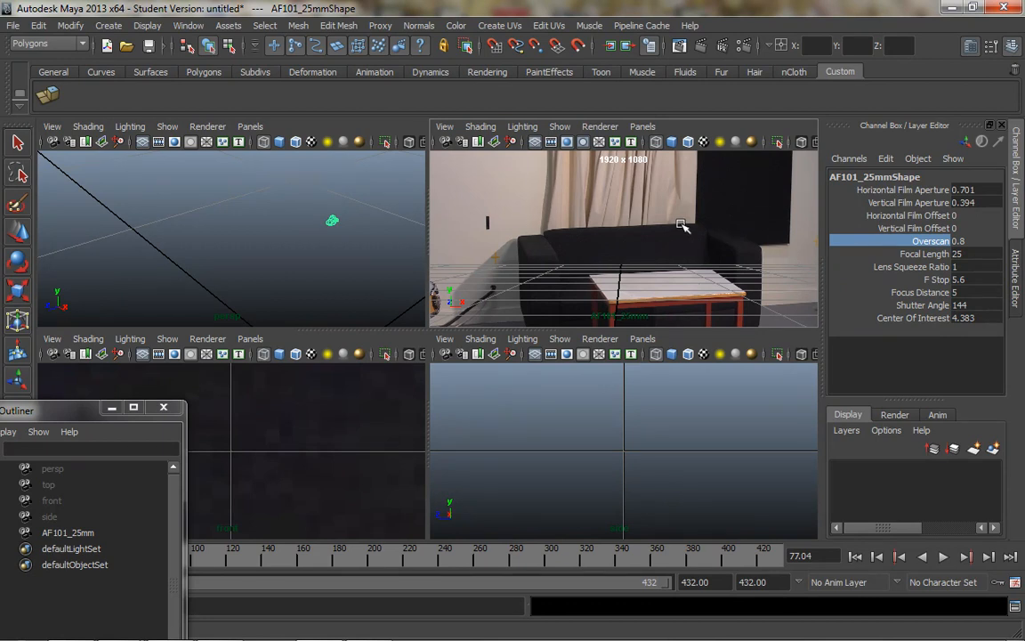
Step: Try adjusting Vertical Film Offset interactively, keep it at 0, and set the camera shape's Overscan to 1.3
click(841, 228)
middle_drag(709, 233, 709, 236)
key(space)
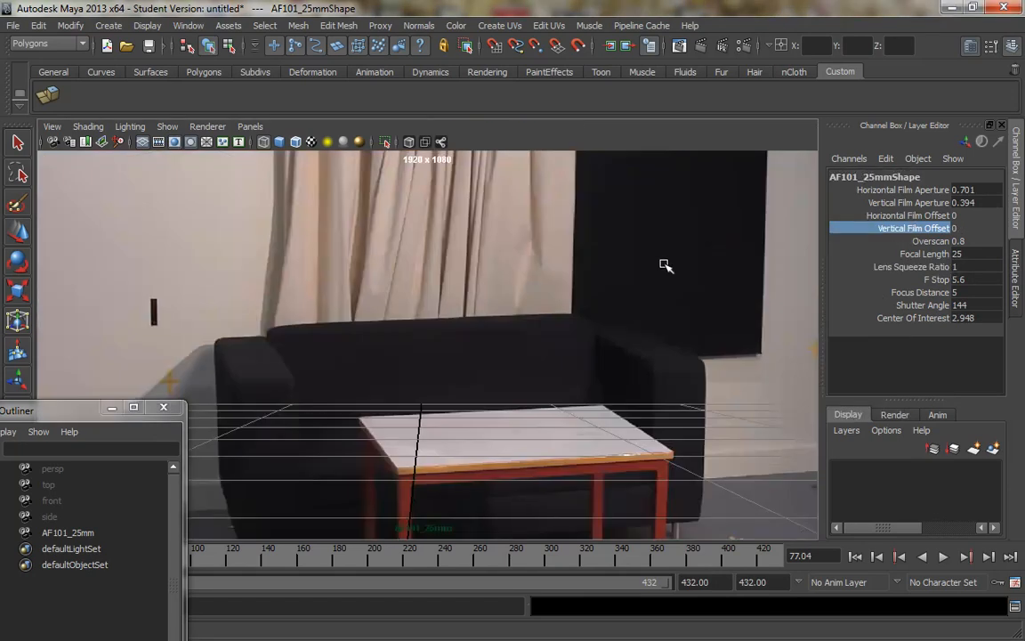
click(939, 242)
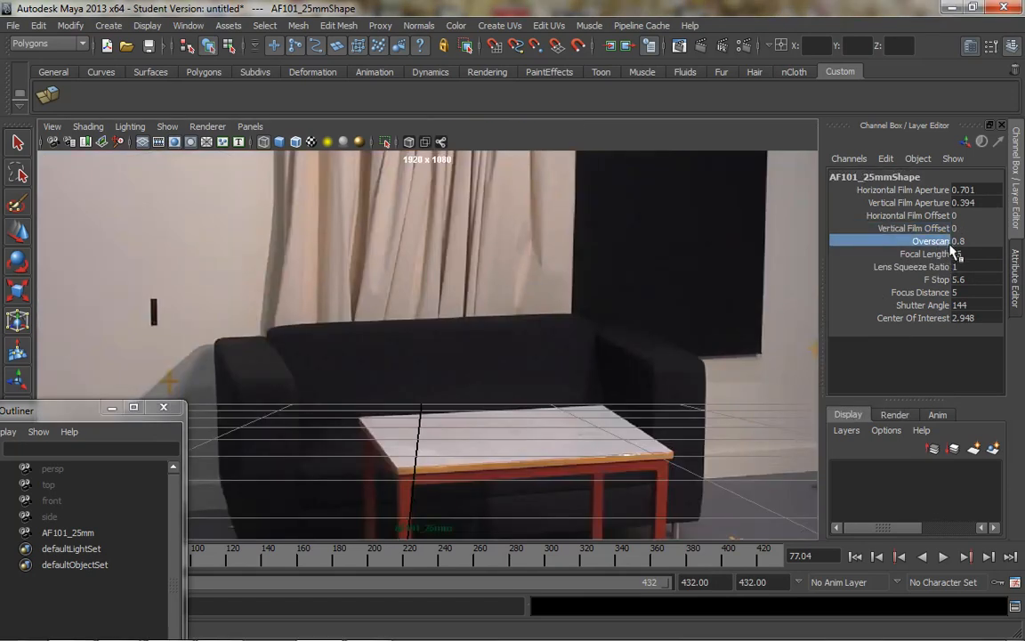
middle_drag(620, 262, 623, 263)
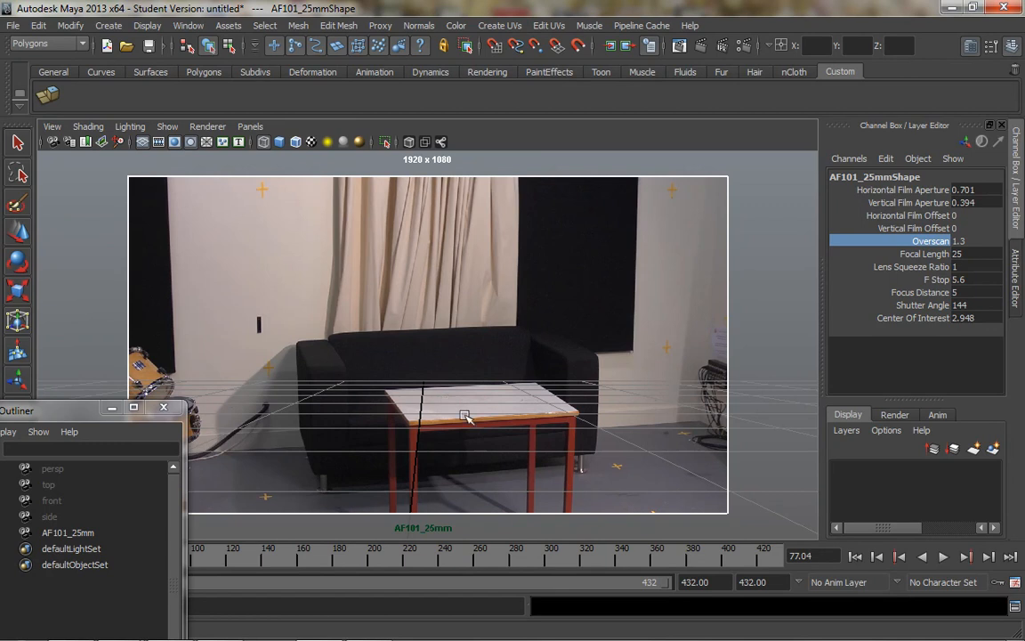
Step: Dolly the AF101_25mm camera in and out to examine how the grid shifts against the footage
scroll(488, 380, down, 4)
scroll(488, 380, up, 3)
scroll(488, 380, down, 3)
scroll(488, 380, up, 2)
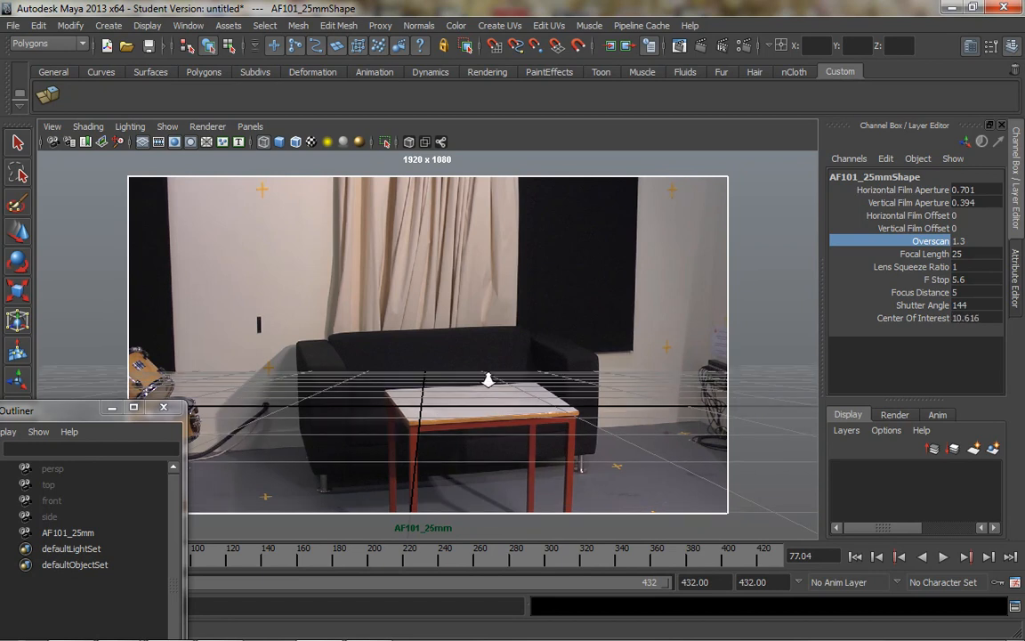
scroll(488, 380, up, 2)
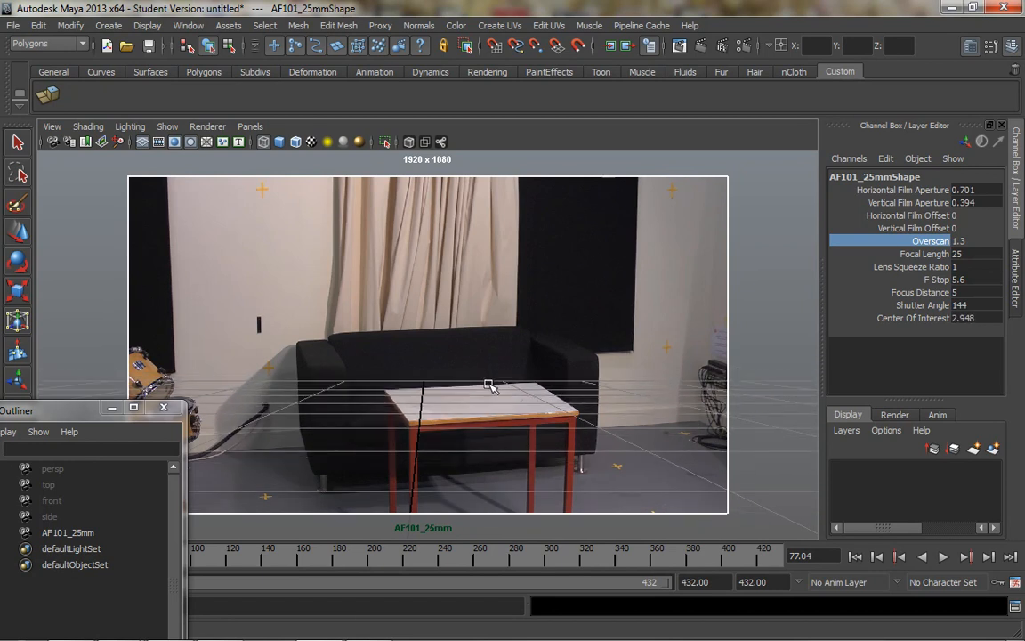
scroll(488, 381, up, 3)
scroll(488, 383, down, 4)
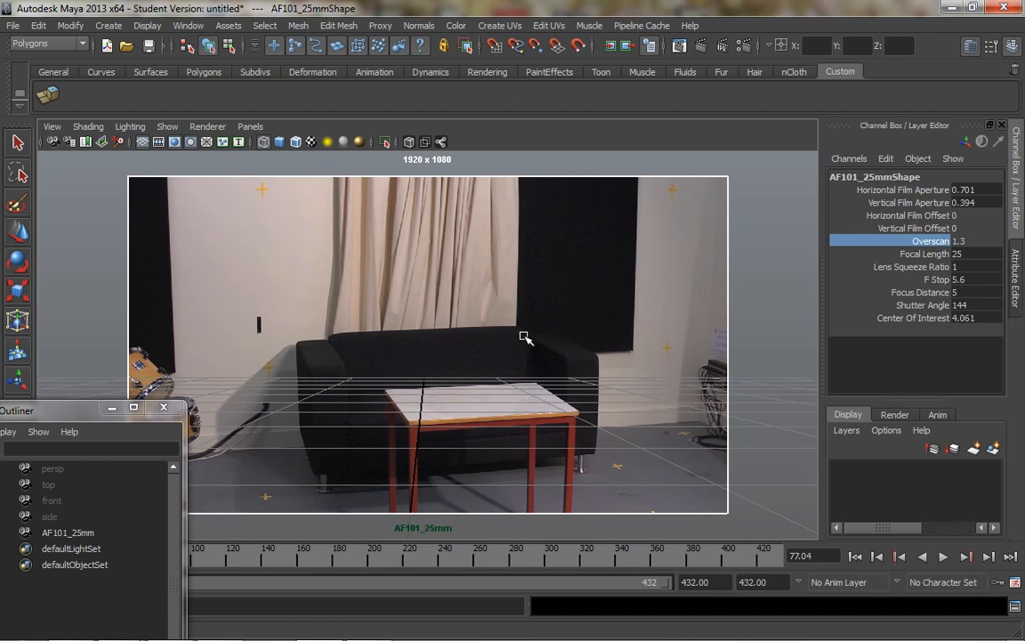
Step: Enable Undoable Movement in the AF101_25mm camera's settings
click(52, 127)
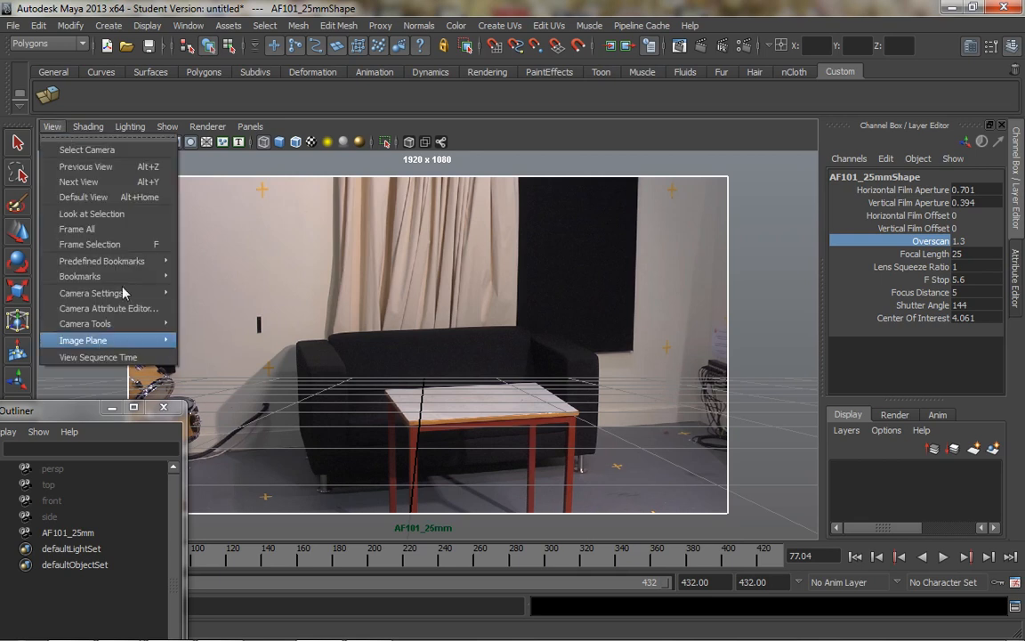
mouse_move(100, 326)
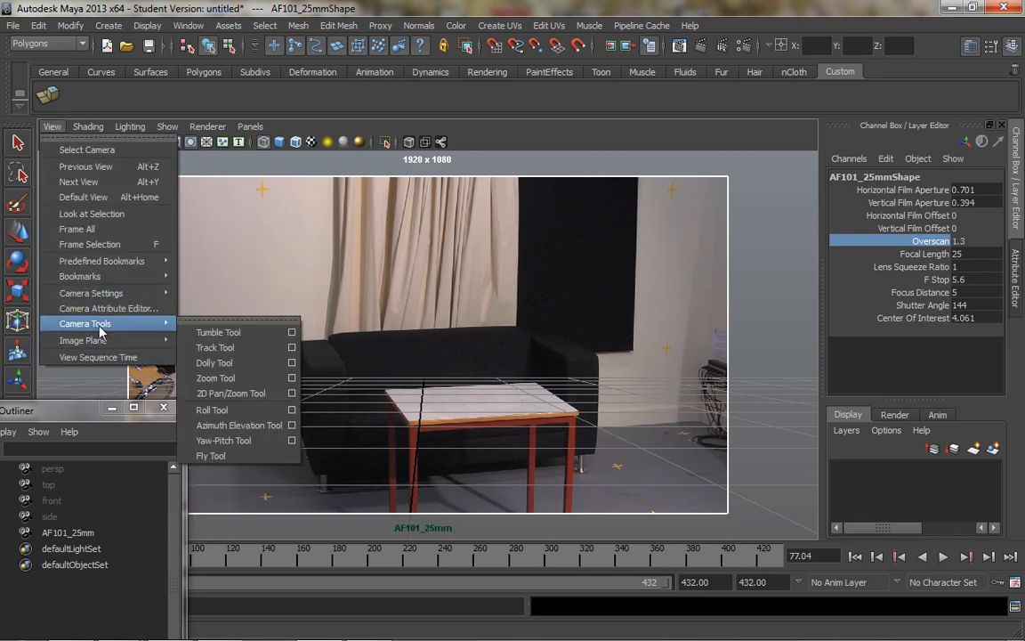
mouse_move(102, 296)
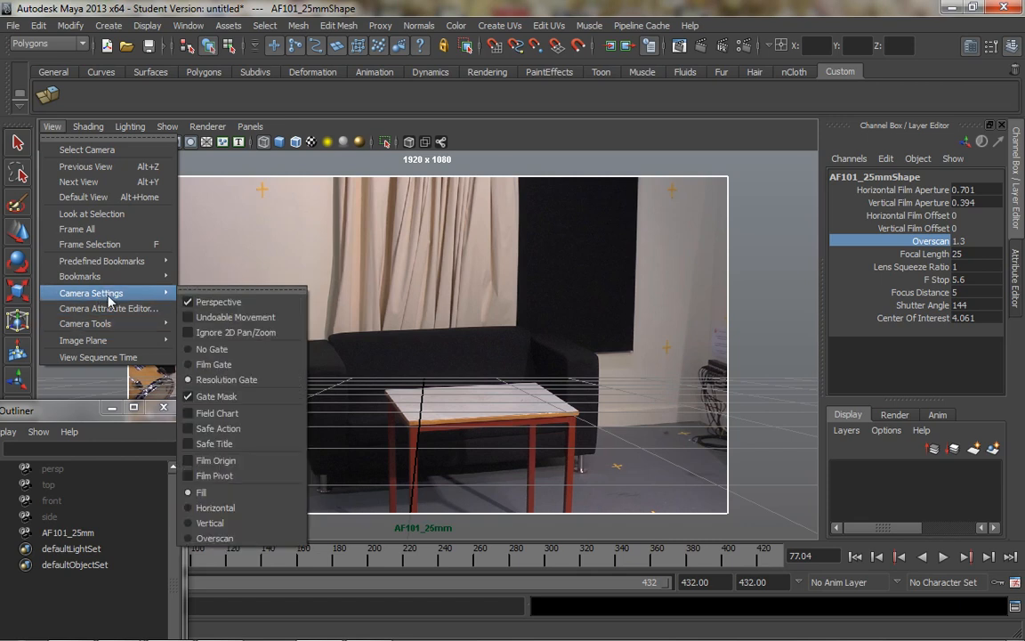
click(189, 322)
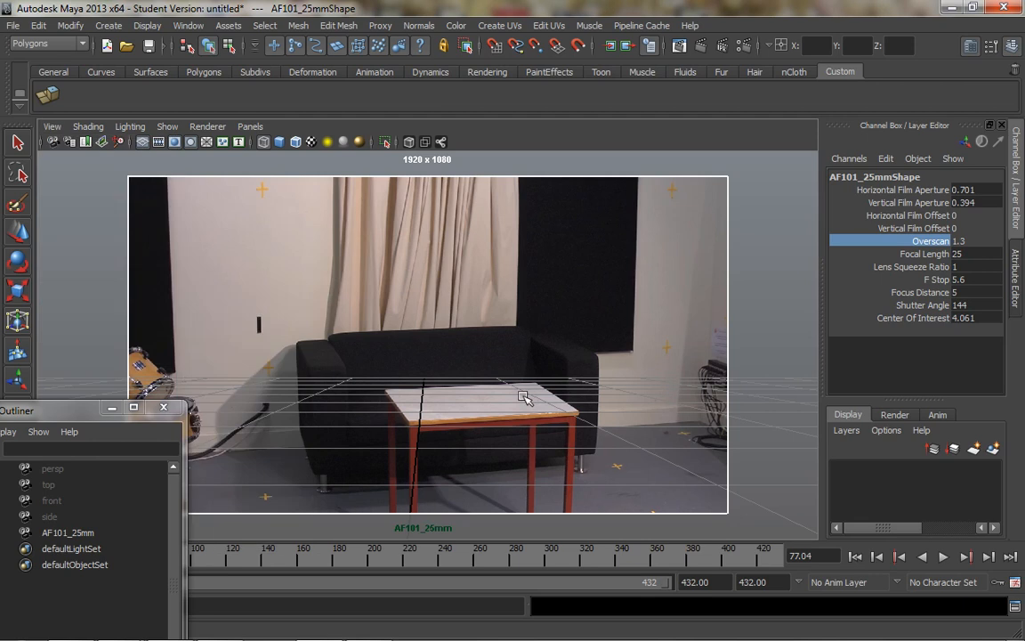
Step: Deselect the camera and enable Undoable Movement for the persp camera in the full-size perspective view
key(space)
click(273, 251)
key(space)
scroll(275, 251, down, 4)
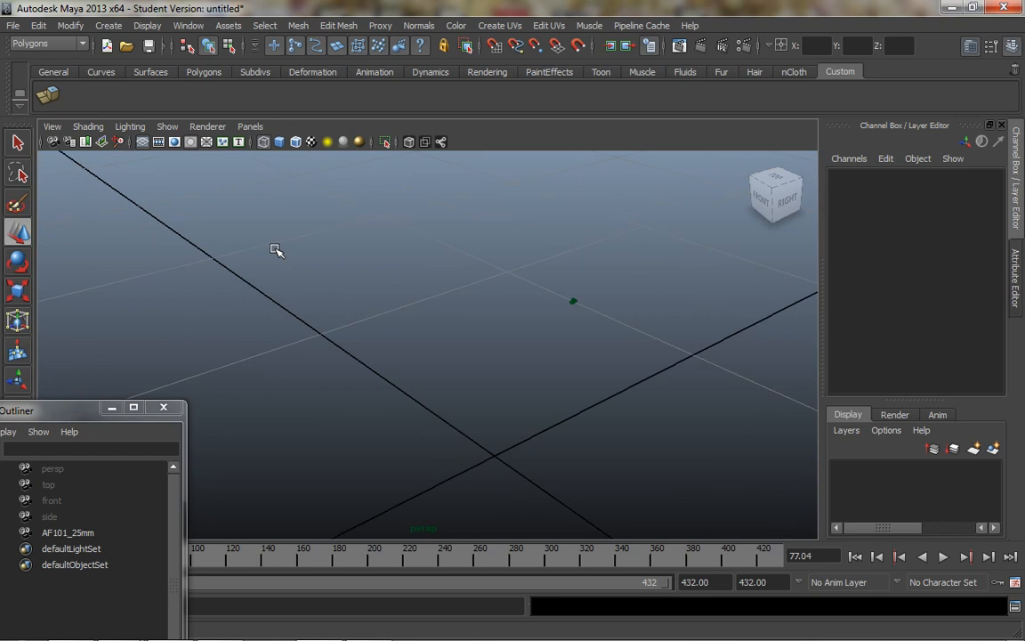
click(51, 127)
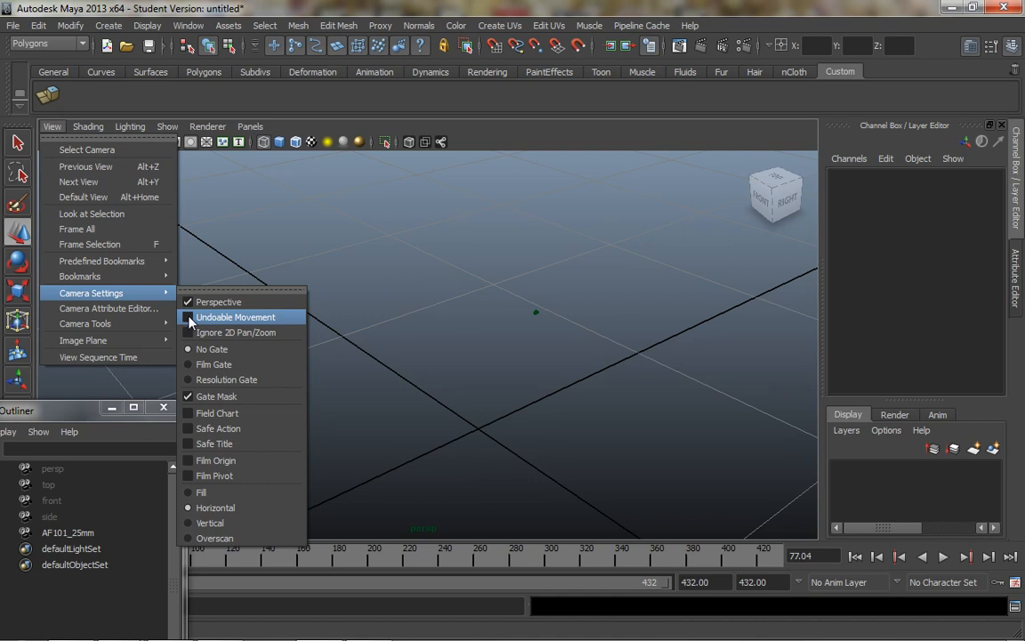
click(189, 318)
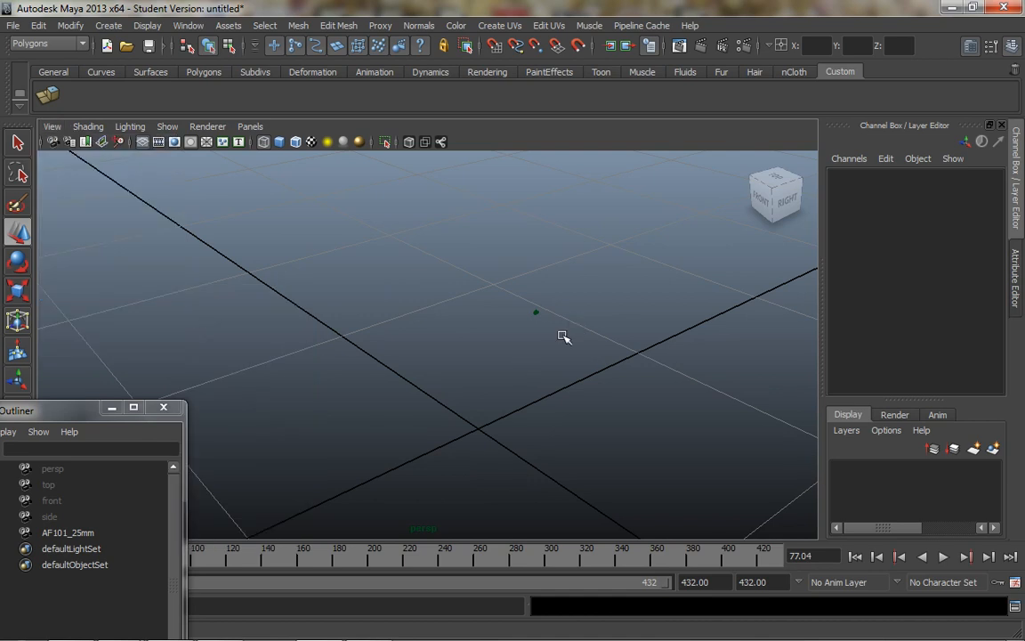
Step: Test undoable movement by orbiting the perspective camera and undoing its recent moves, and return to the full-size AF101_25mm view
alt+drag(526, 360, 549, 316)
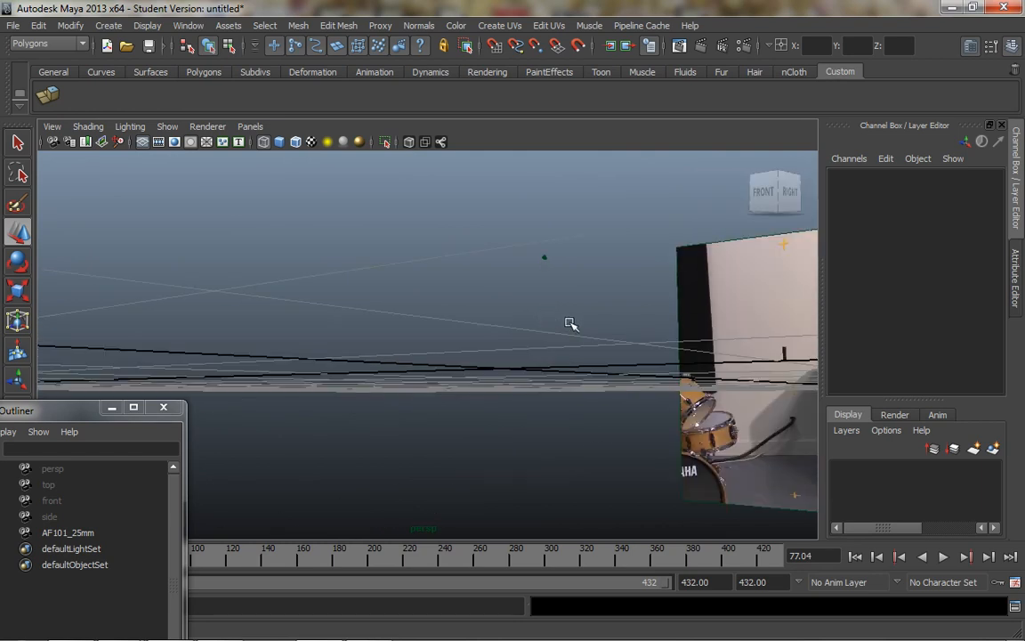
key(ctrl+z)
key(ctrl+z)
key(ctrl+z)
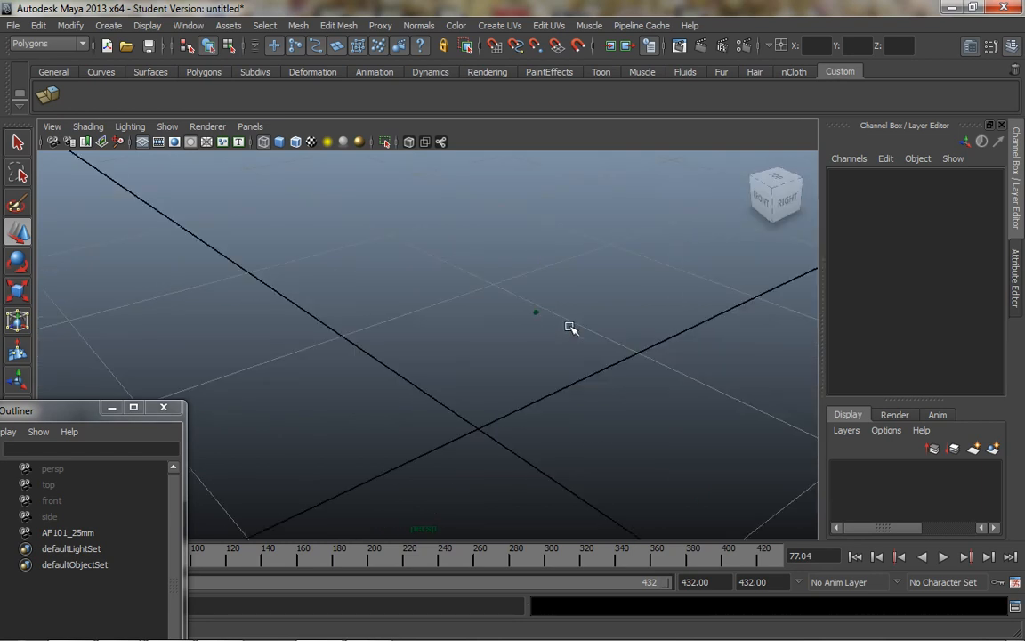
key(ctrl+z)
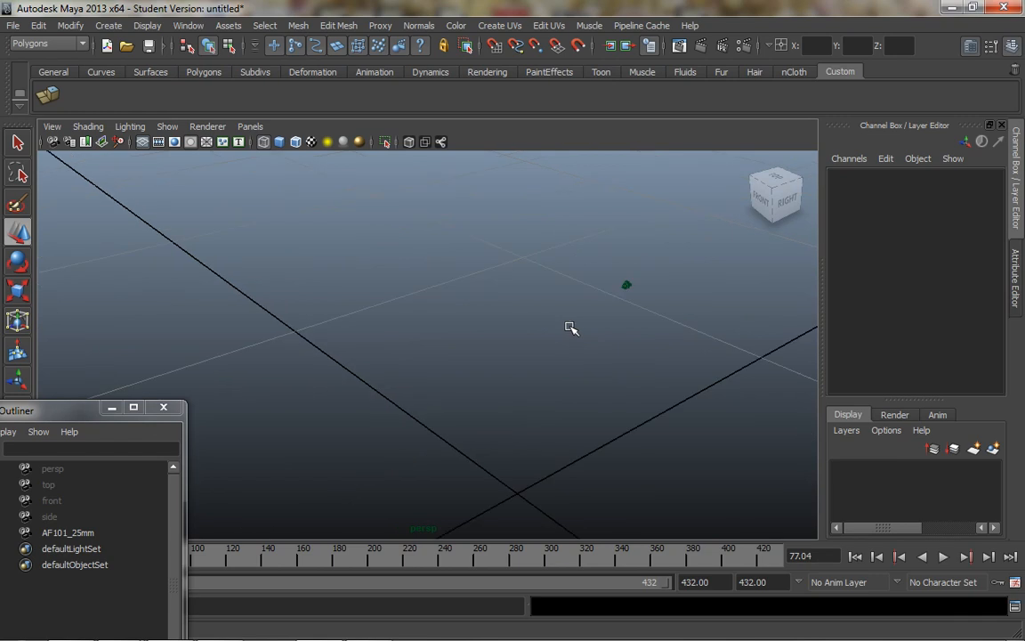
key(ctrl+z)
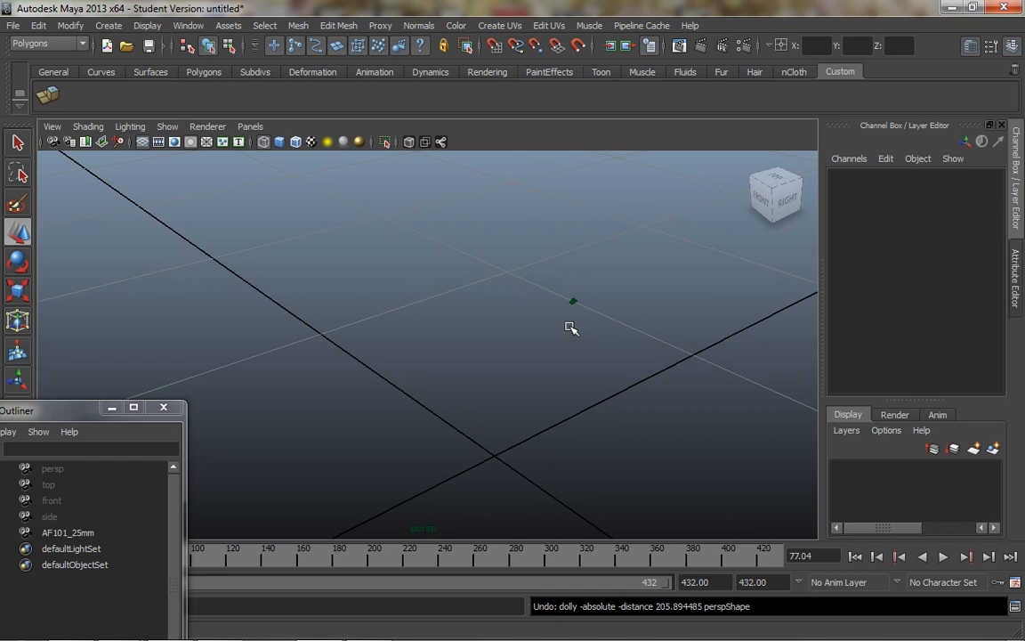
key(space)
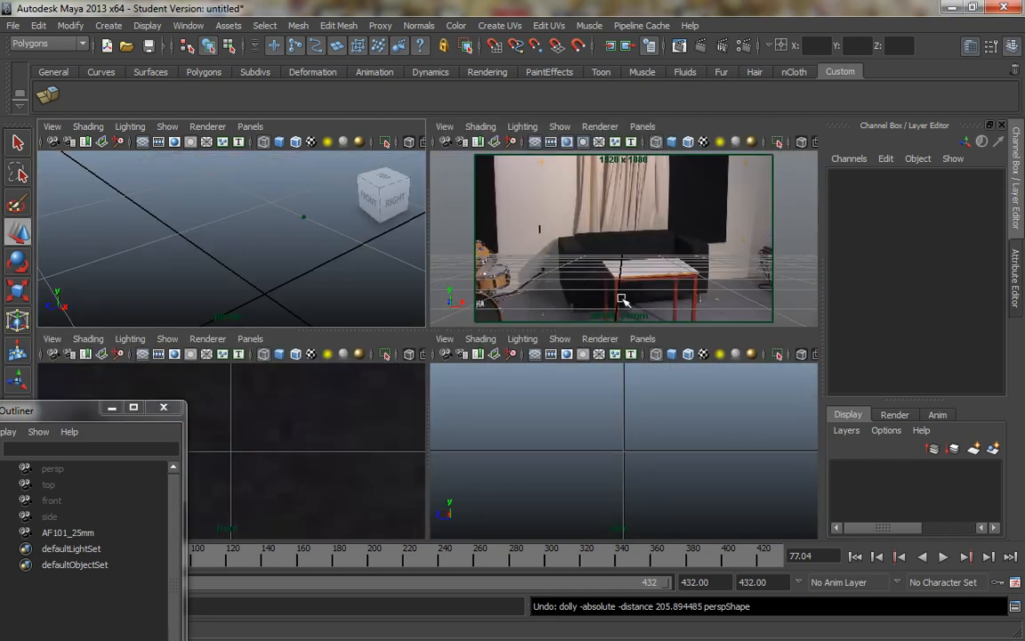
key(space)
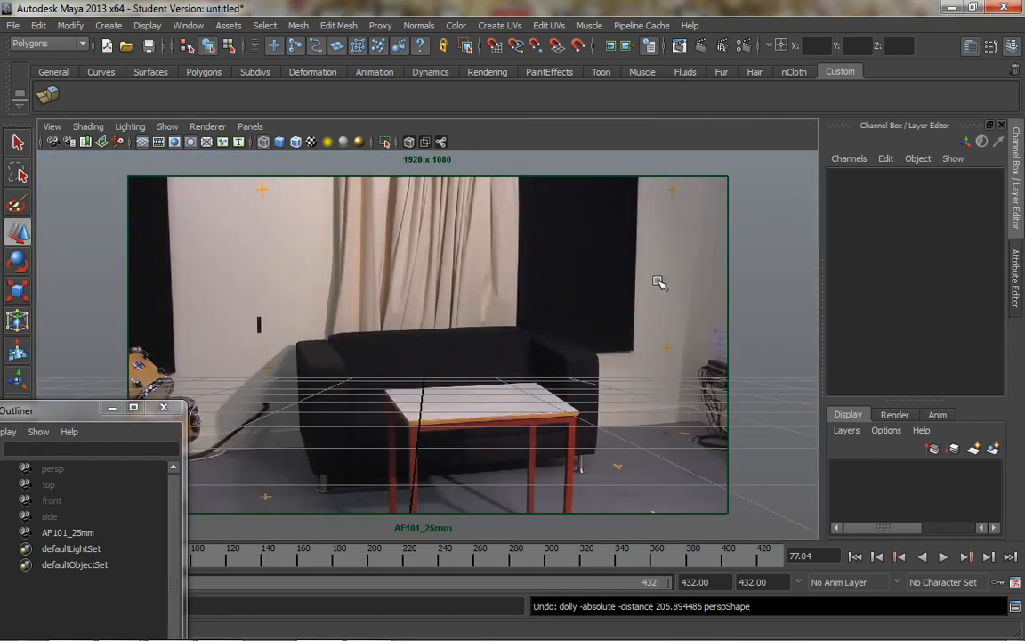